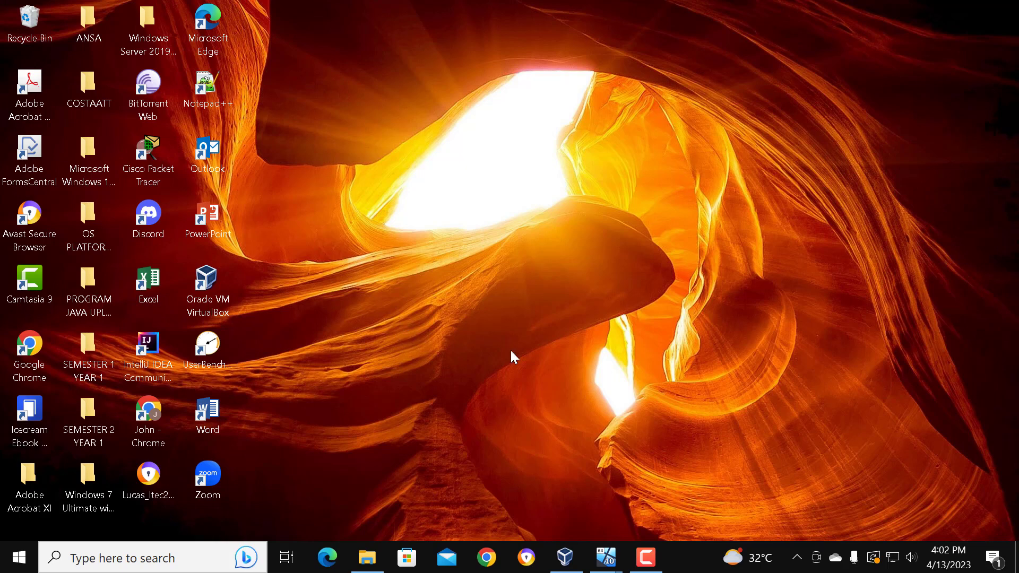
Switch to VirtualBox Manager, bring up both running virtual machines, and minimize windows10duplicate so serverduplicate stays in view.
{"action": "left_click", "coordinate": [221, 295]}
{"action": "left_click", "coordinate": [565, 557]}
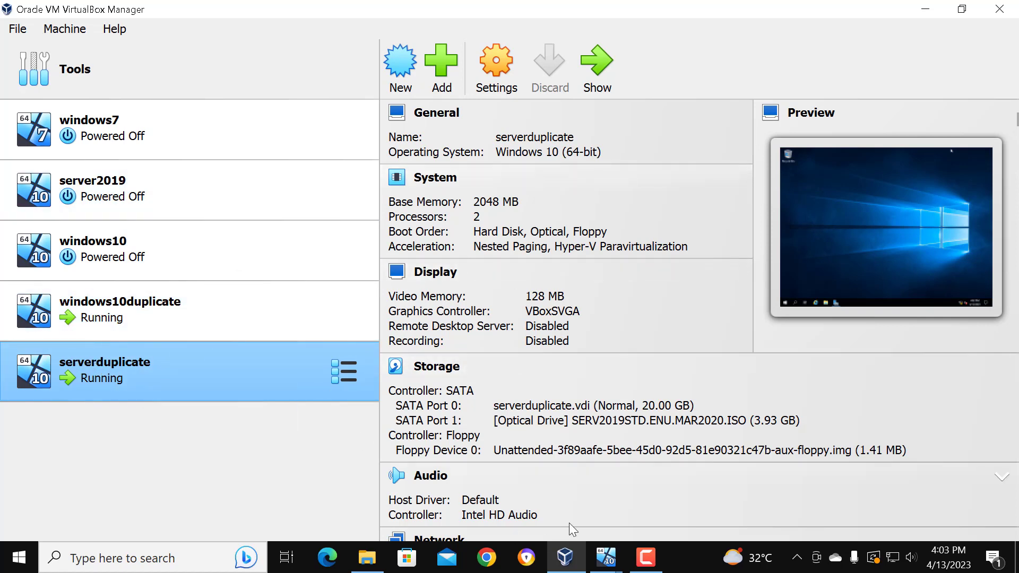
{"action": "left_click", "coordinate": [566, 557]}
{"action": "left_click", "coordinate": [566, 557]}
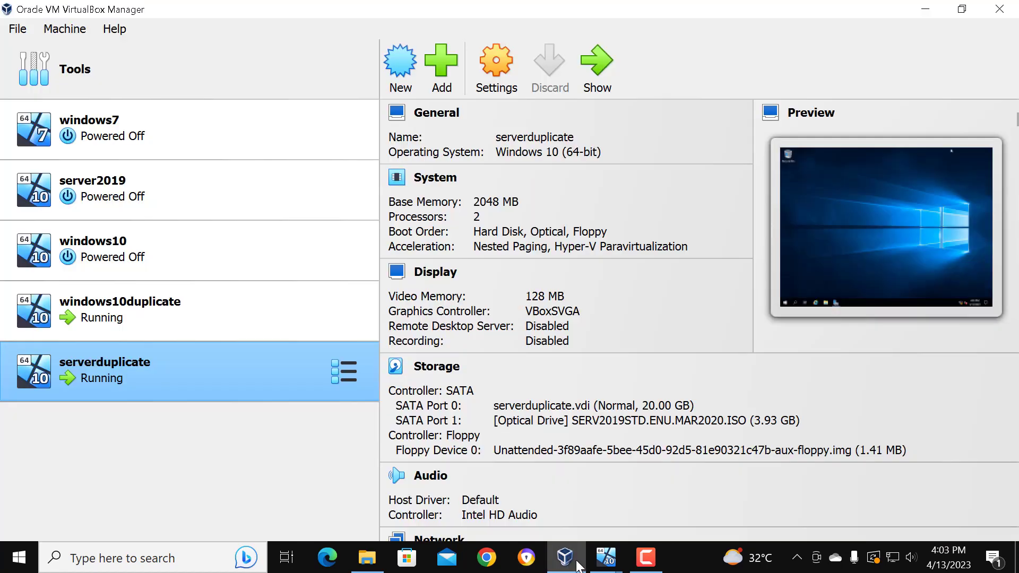
{"action": "mouse_move", "coordinate": [606, 557]}
{"action": "left_click", "coordinate": [552, 513]}
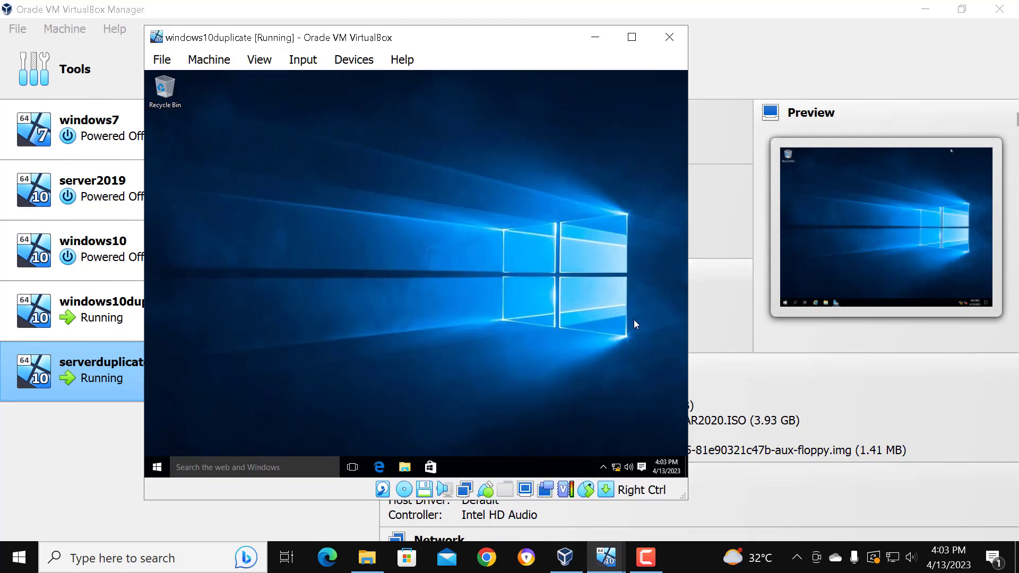
{"action": "left_click", "coordinate": [687, 505]}
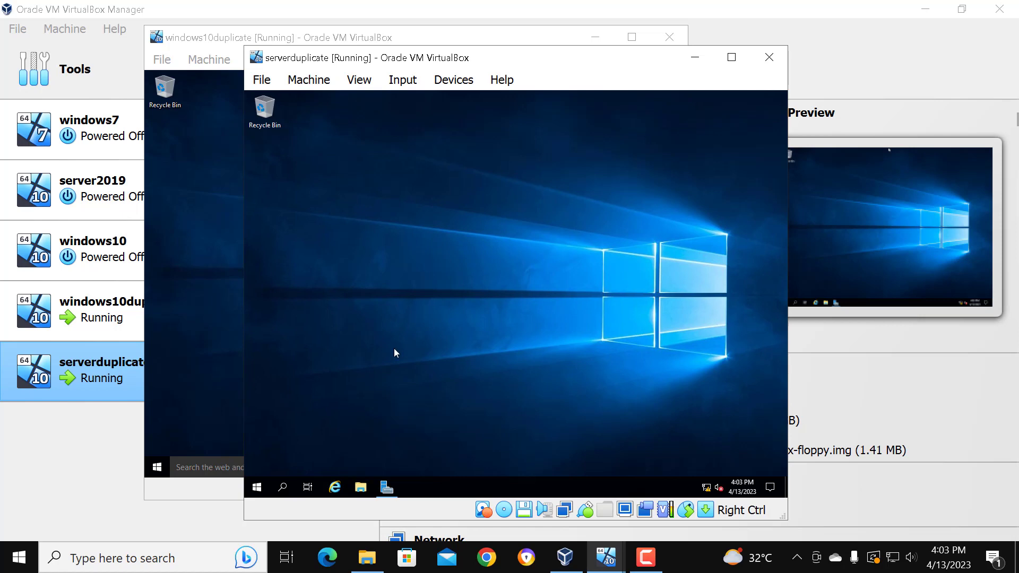
{"action": "left_click", "coordinate": [228, 44]}
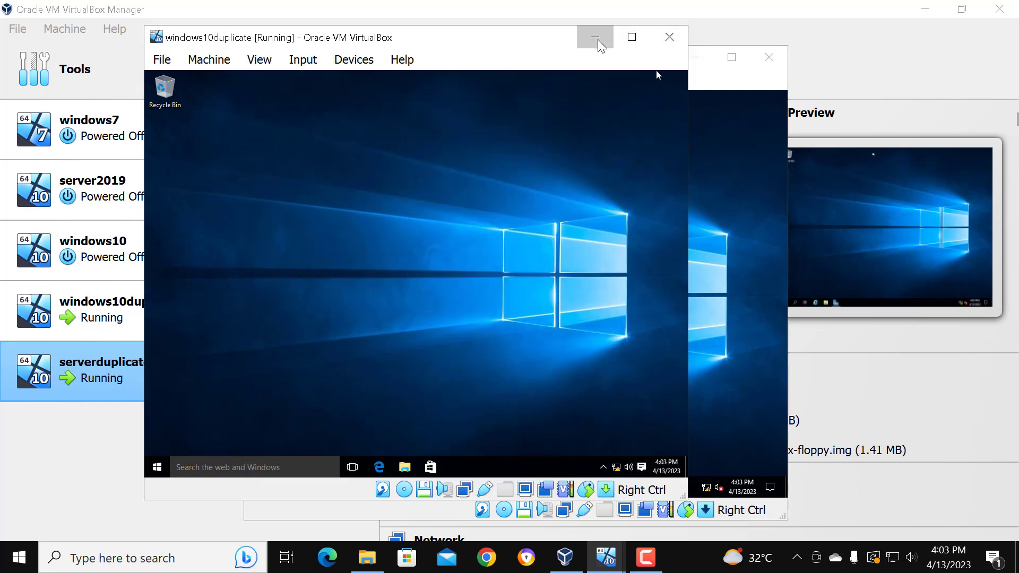
{"action": "left_click", "coordinate": [598, 39]}
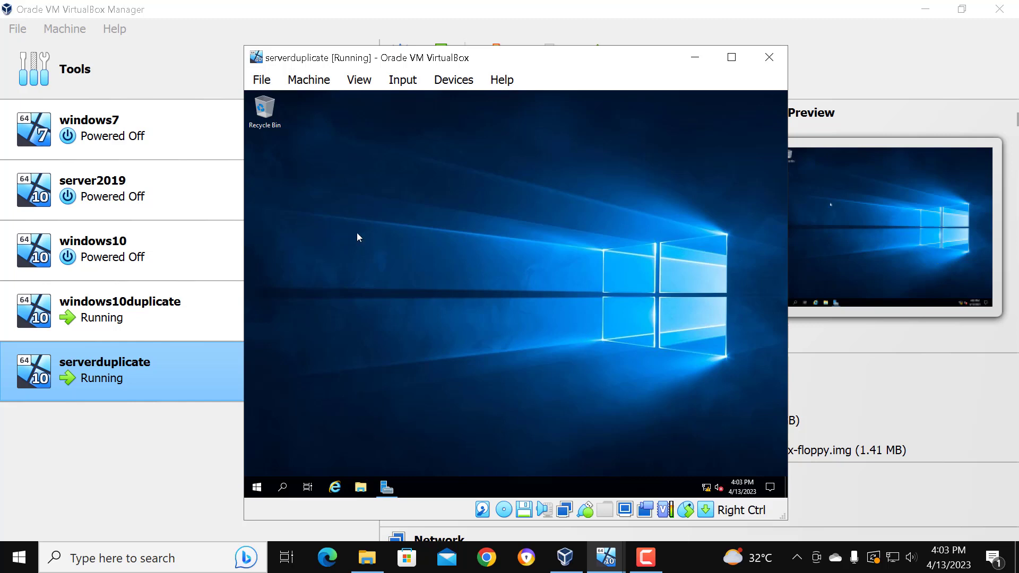
Open Server Manager on the serverduplicate machine and start adding roles and features.
{"action": "left_click", "coordinate": [258, 489]}
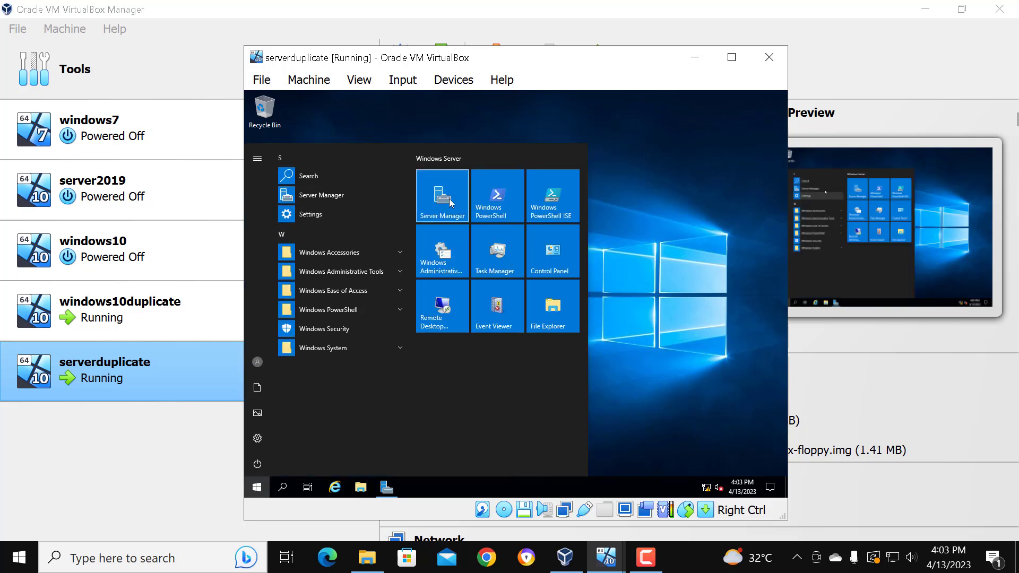
{"action": "left_click", "coordinate": [618, 290]}
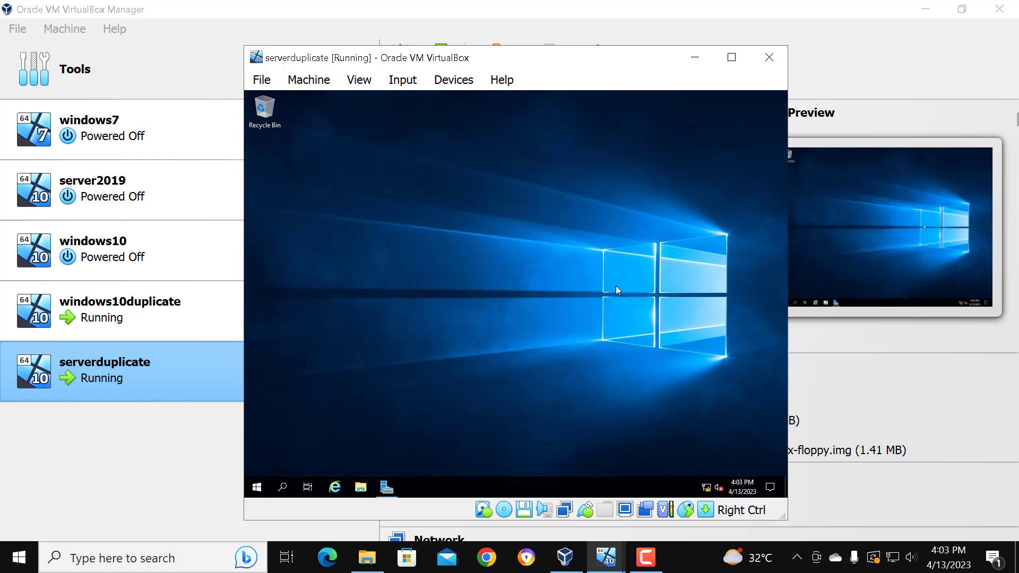
{"action": "left_click", "coordinate": [385, 493]}
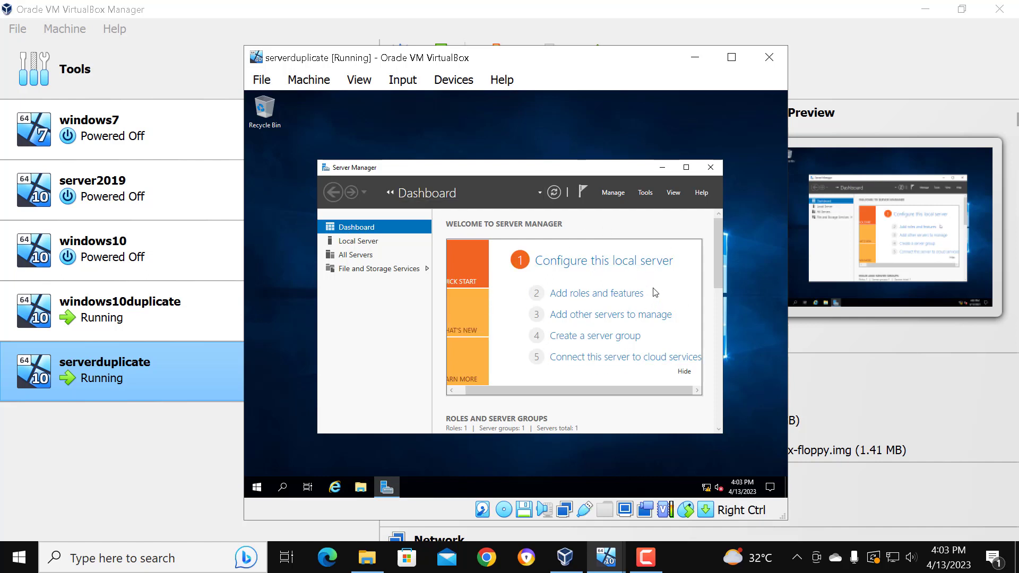
{"action": "left_click", "coordinate": [589, 300]}
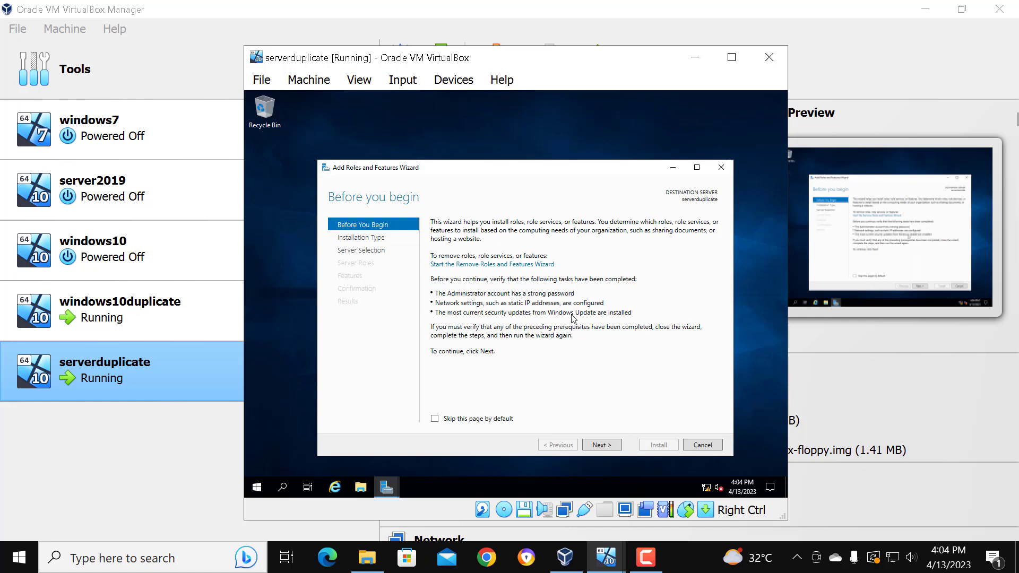
Accept role-based installation with serverduplicate as the destination server, and select the DNS Server role.
{"action": "left_click", "coordinate": [602, 445]}
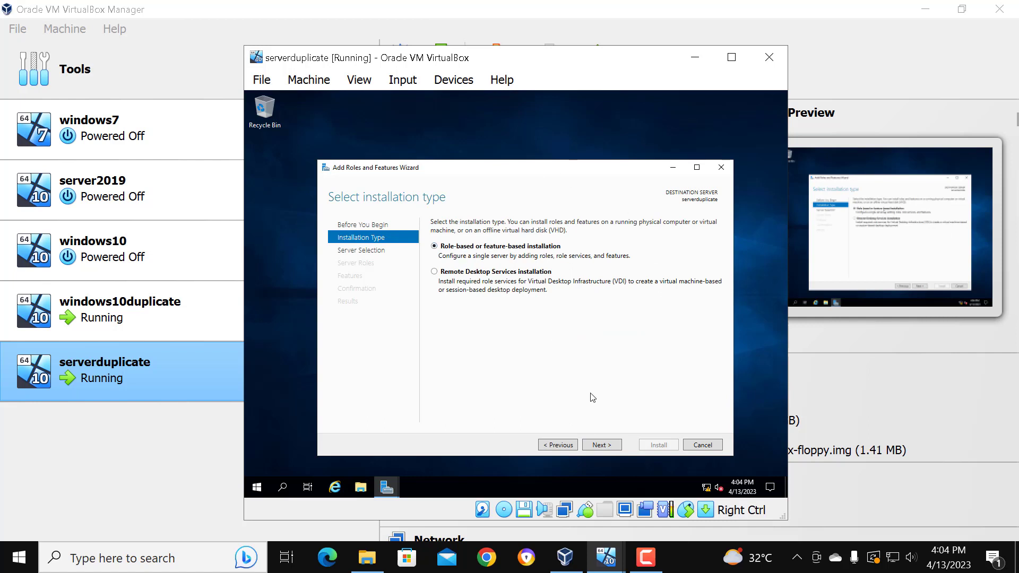
{"action": "left_click", "coordinate": [604, 447]}
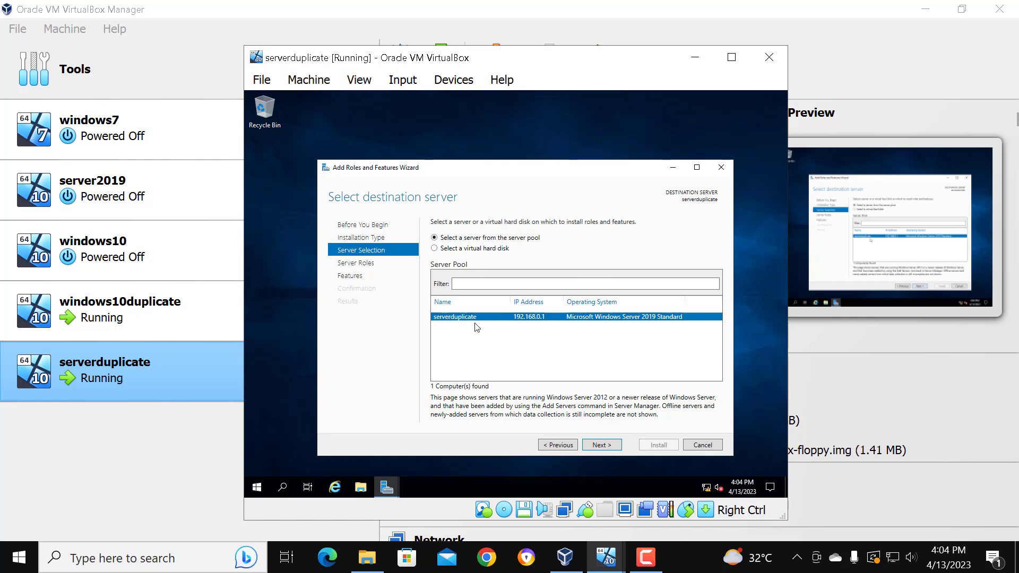
{"action": "left_click", "coordinate": [595, 446]}
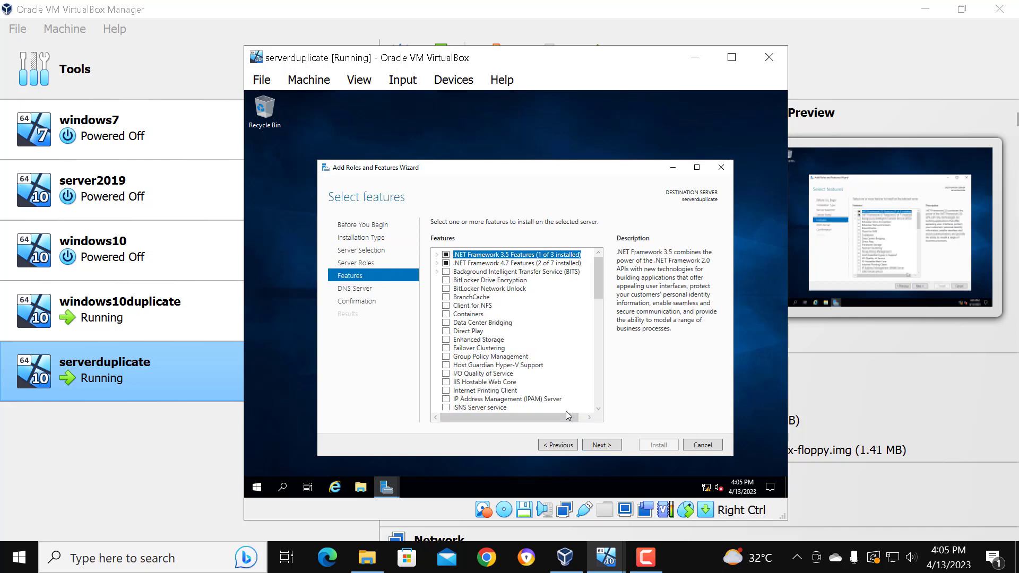
Return to the server roles and add Active Directory Domain Services together with its required features and management tools.
{"action": "left_click", "coordinate": [557, 446]}
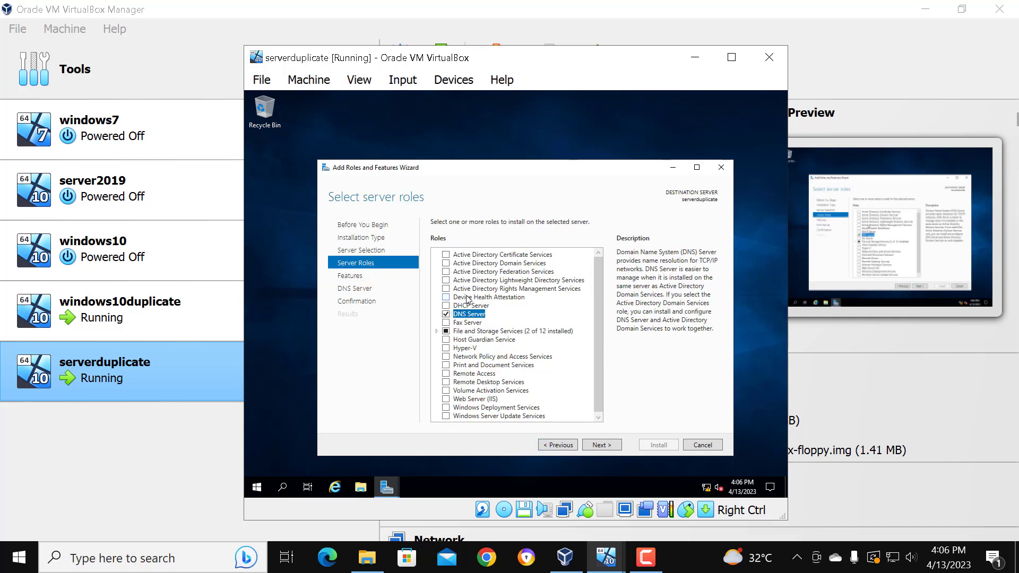
{"action": "left_click", "coordinate": [446, 264]}
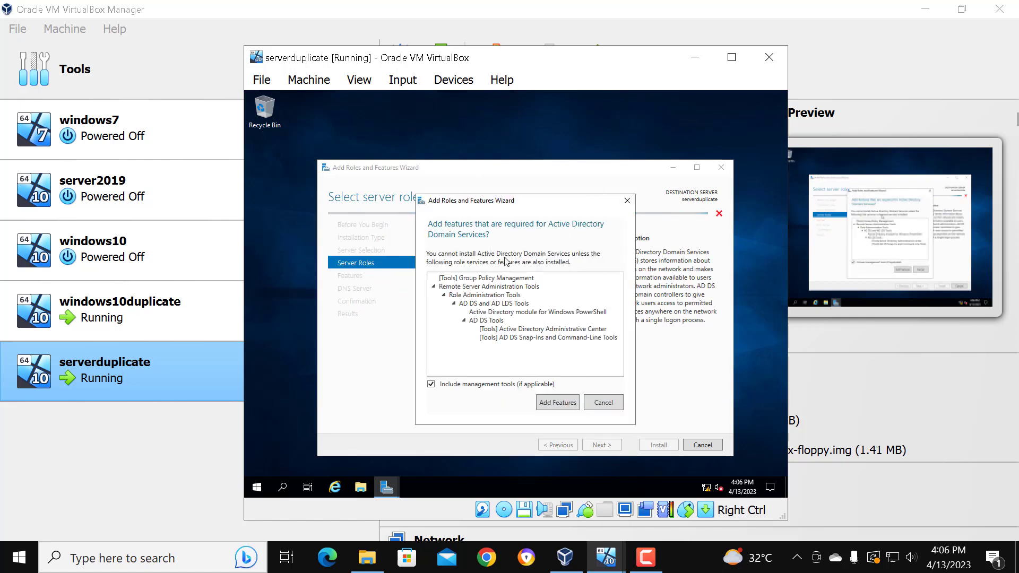
{"action": "left_click", "coordinate": [552, 404]}
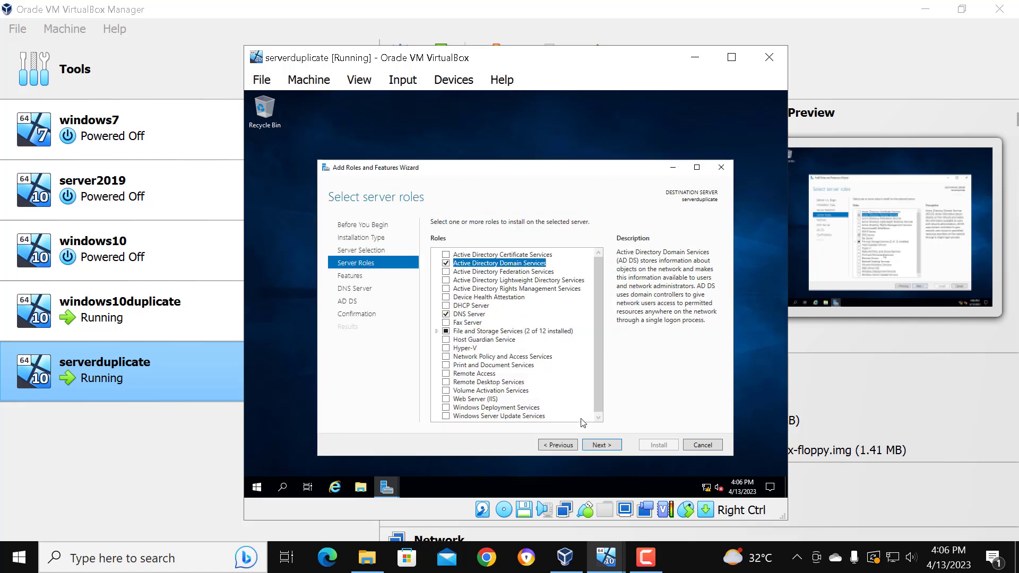
Accept the default features and role information, and install the selected AD DS and DNS Server roles.
{"action": "left_click", "coordinate": [597, 446]}
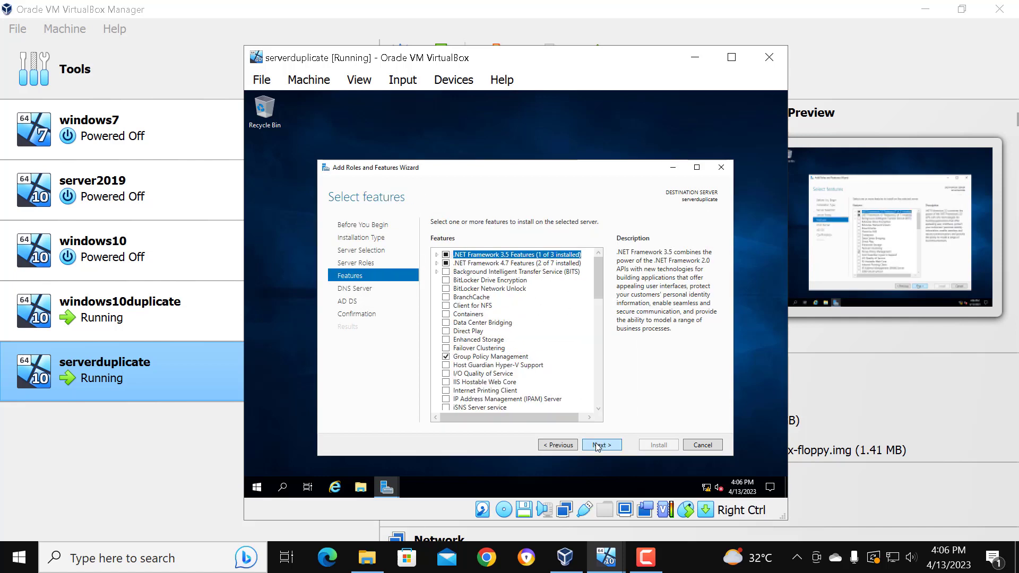
{"action": "left_click", "coordinate": [595, 443]}
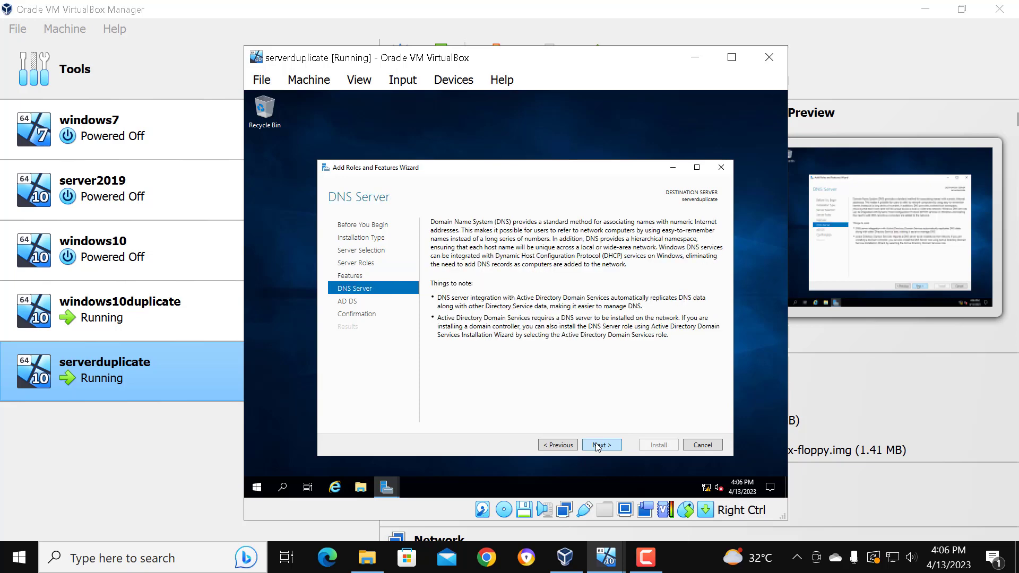
{"action": "left_click", "coordinate": [596, 444]}
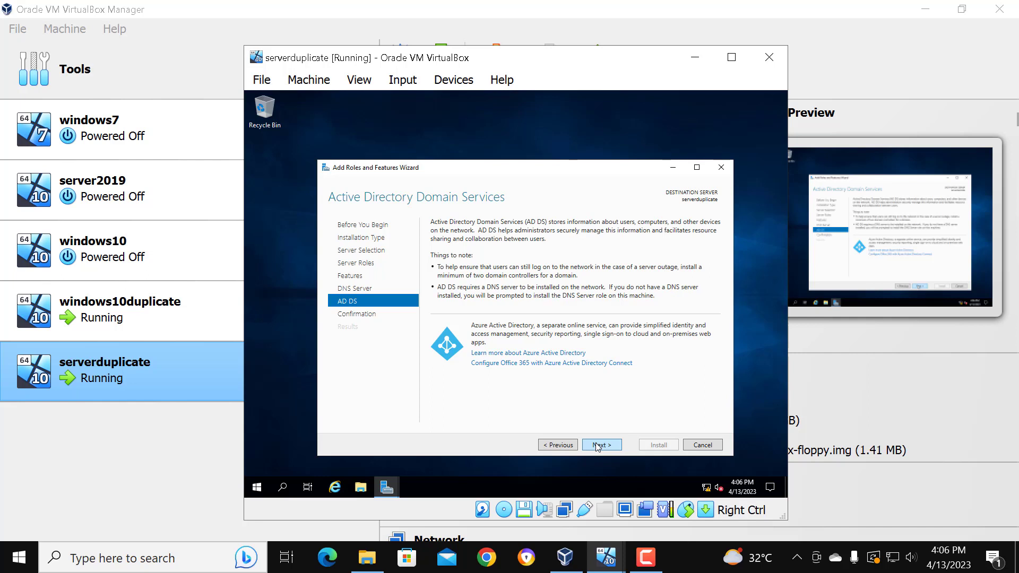
{"action": "left_click", "coordinate": [598, 446]}
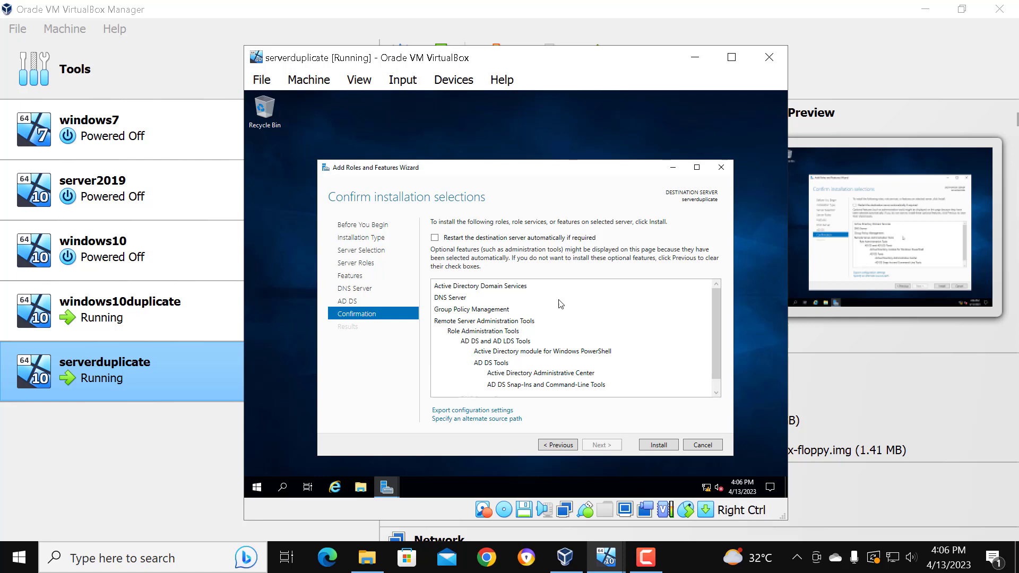
{"action": "left_click", "coordinate": [658, 446]}
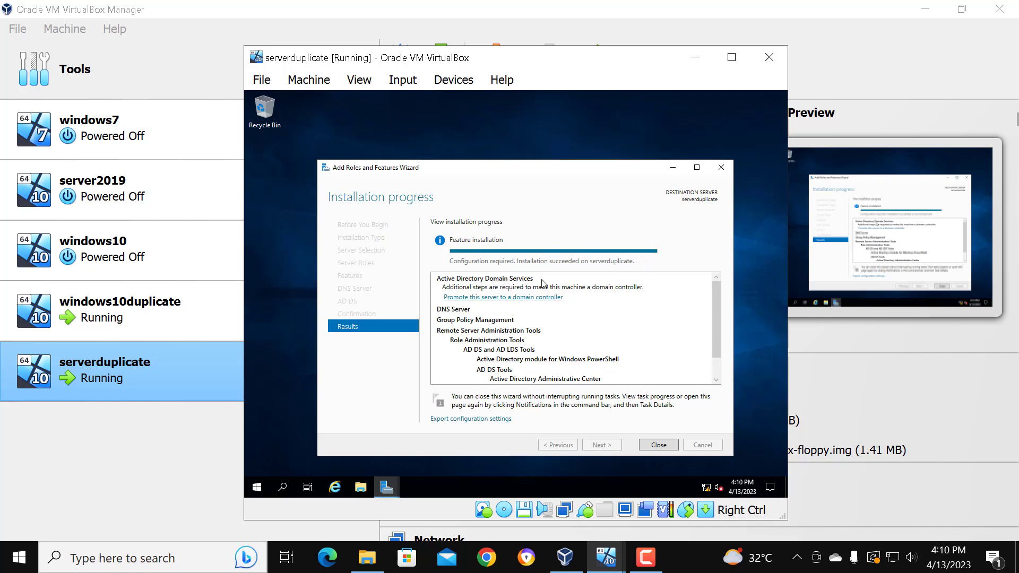
Start promoting the server to a domain controller, adding a new forest and entering its root domain name.
{"action": "left_click", "coordinate": [507, 299]}
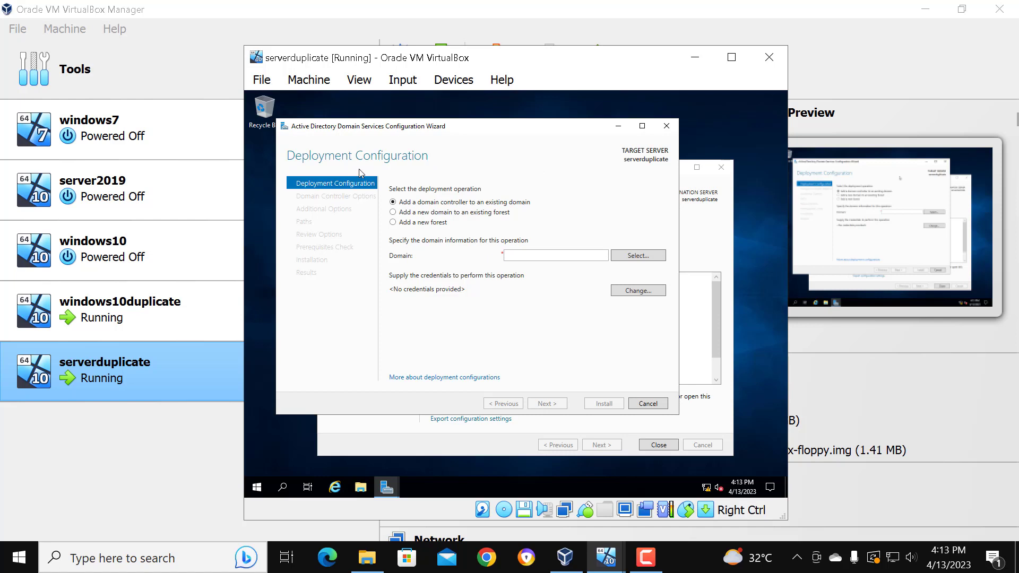
{"action": "left_click", "coordinate": [400, 224]}
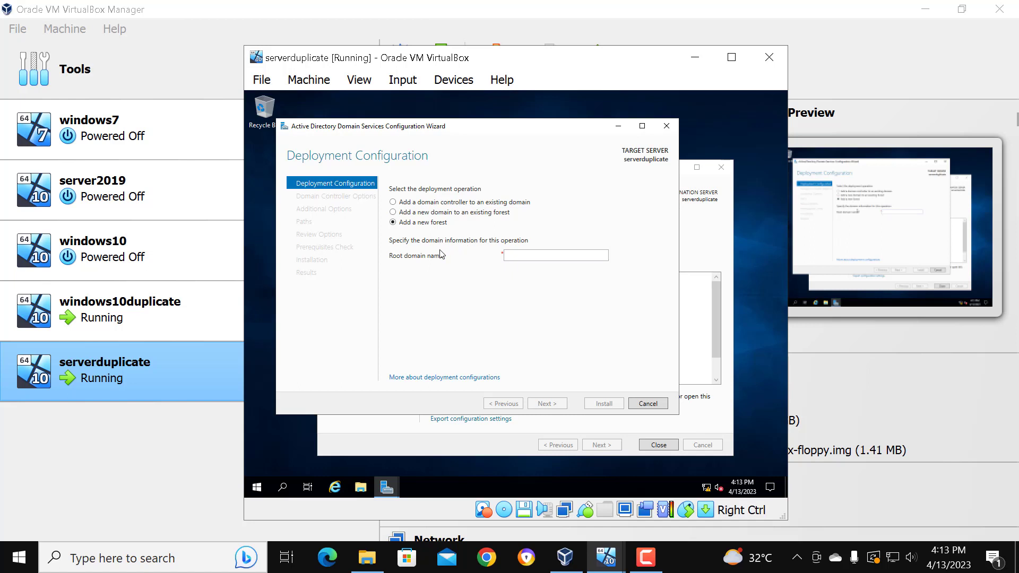
{"action": "left_click", "coordinate": [524, 258]}
{"action": "type", "text": "john"}
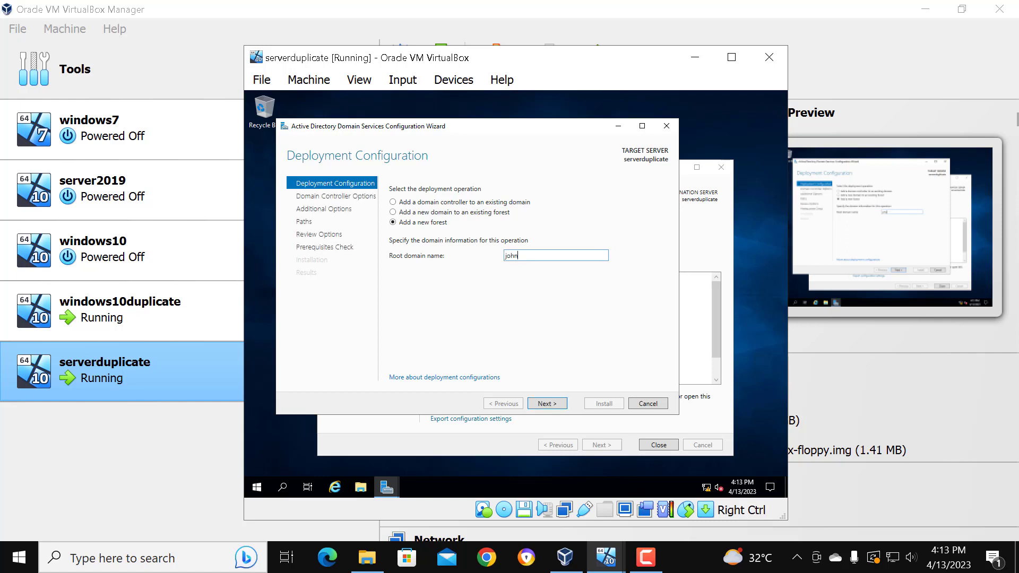
{"action": "key", "text": "BackSpace"}
{"action": "key", "text": "BackSpace"}
{"action": "key", "text": "BackSpace"}
{"action": "type", "text": "John."}
{"action": "left_click", "coordinate": [547, 404]}
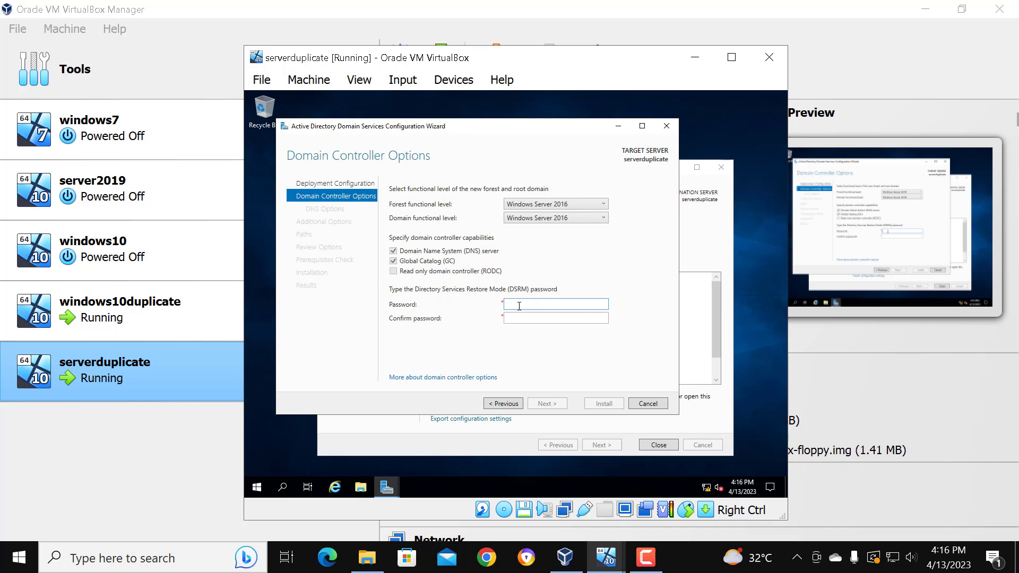
Try to set the Directory Services Restore Mode password by entering and confirming it.
{"action": "type", "text": "•••••••"}
{"action": "key", "text": "Tab"}
{"action": "type", "text": "•••••••"}
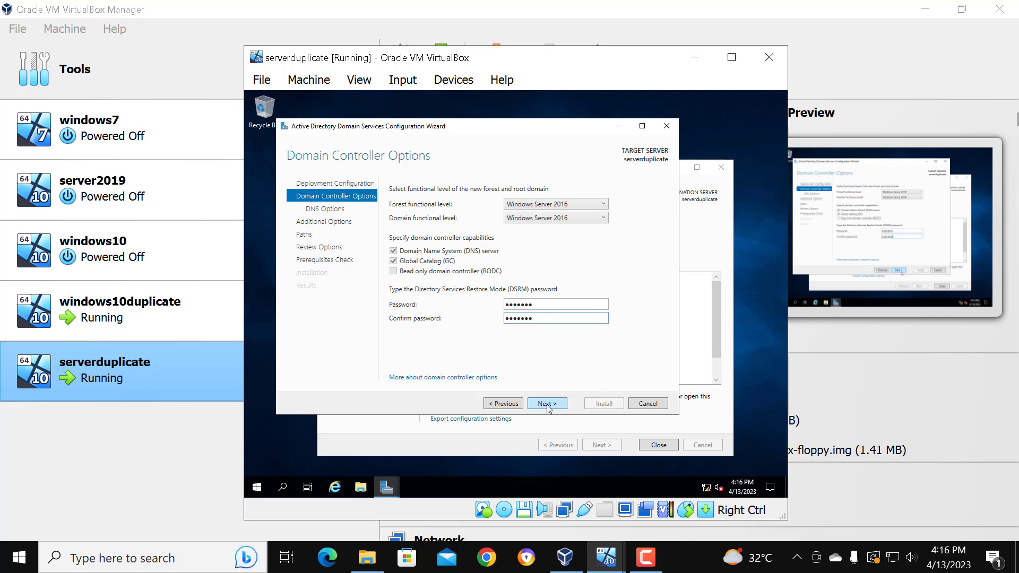
{"action": "left_click", "coordinate": [548, 405]}
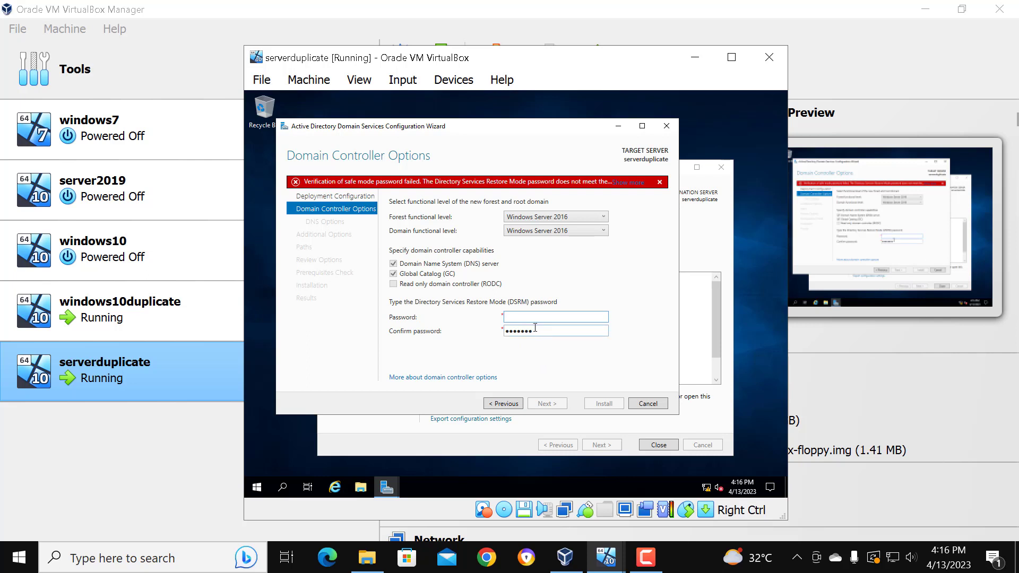
Enter and confirm a different Directory Services Restore Mode password, and continue past the DNS options without creating a delegation.
{"action": "left_click_drag", "start_coordinate": [535, 327], "coordinate": [430, 332]}
{"action": "key", "text": "BackSpace"}
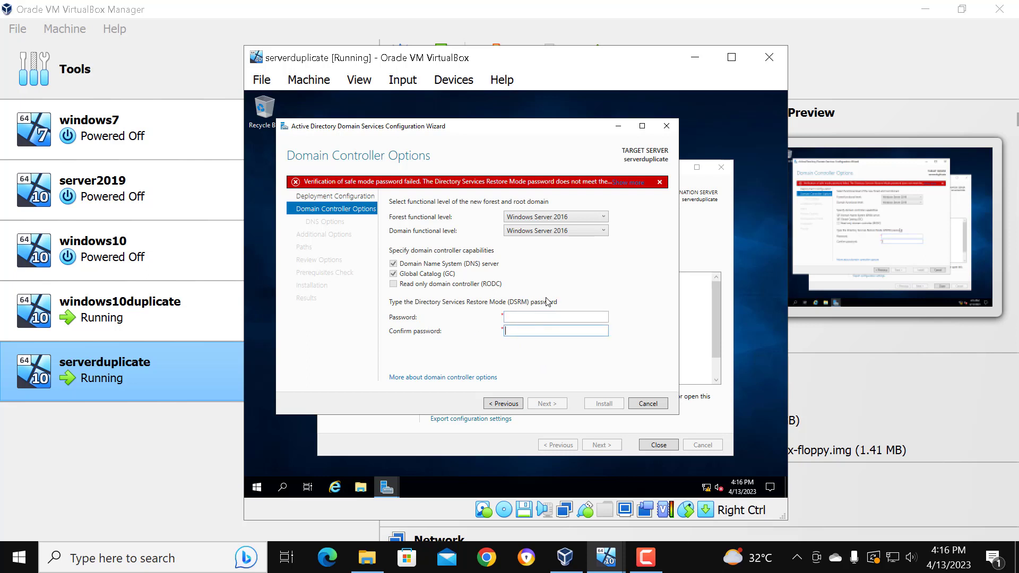
{"action": "left_click", "coordinate": [527, 315]}
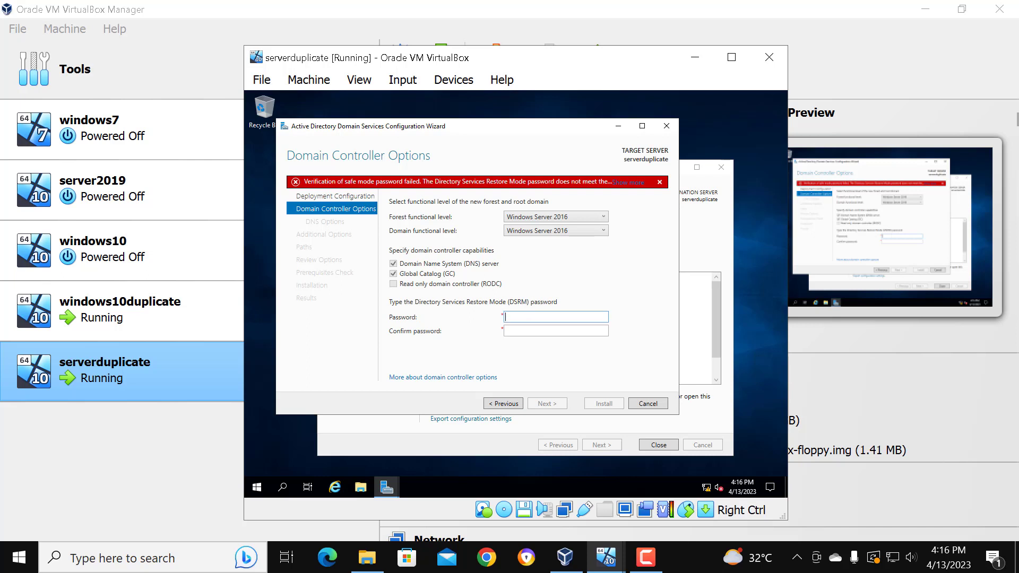
{"action": "type", "text": "*******"}
{"action": "left_click", "coordinate": [535, 332]}
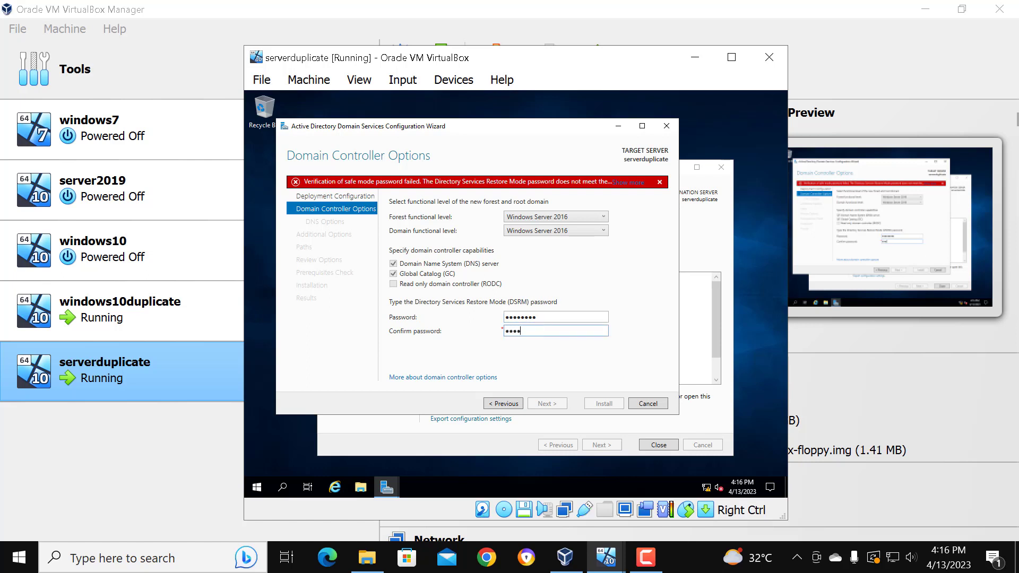
{"action": "type", "text": "********"}
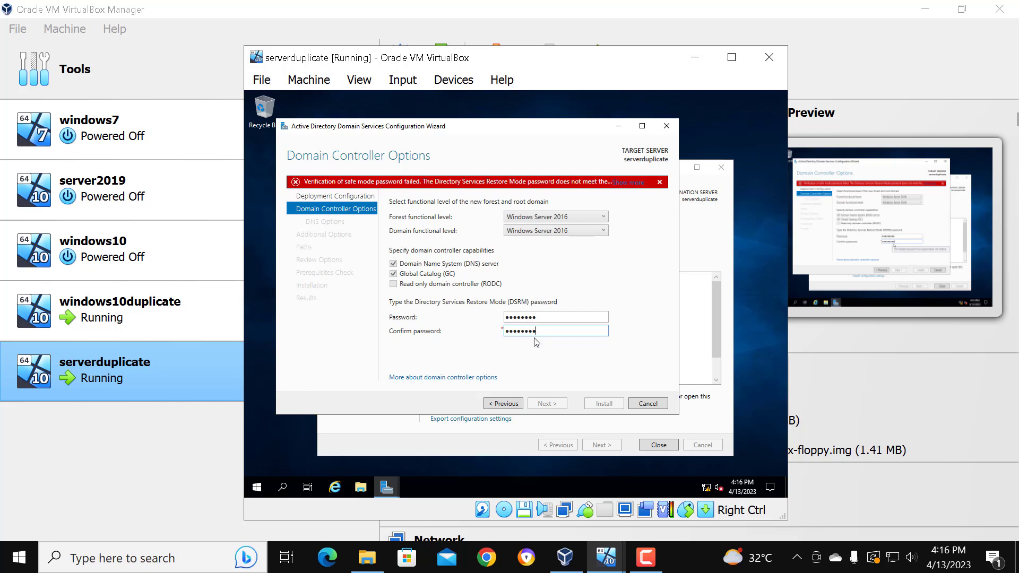
{"action": "key", "text": "shift+Tab"}
{"action": "type", "text": "***"}
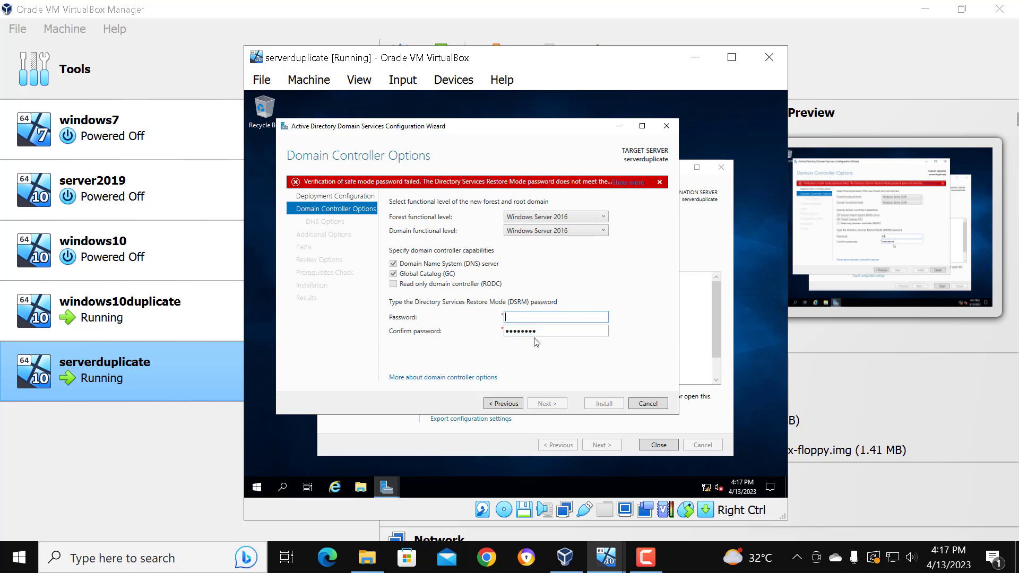
{"action": "type", "text": "*******"}
{"action": "key", "text": "Tab"}
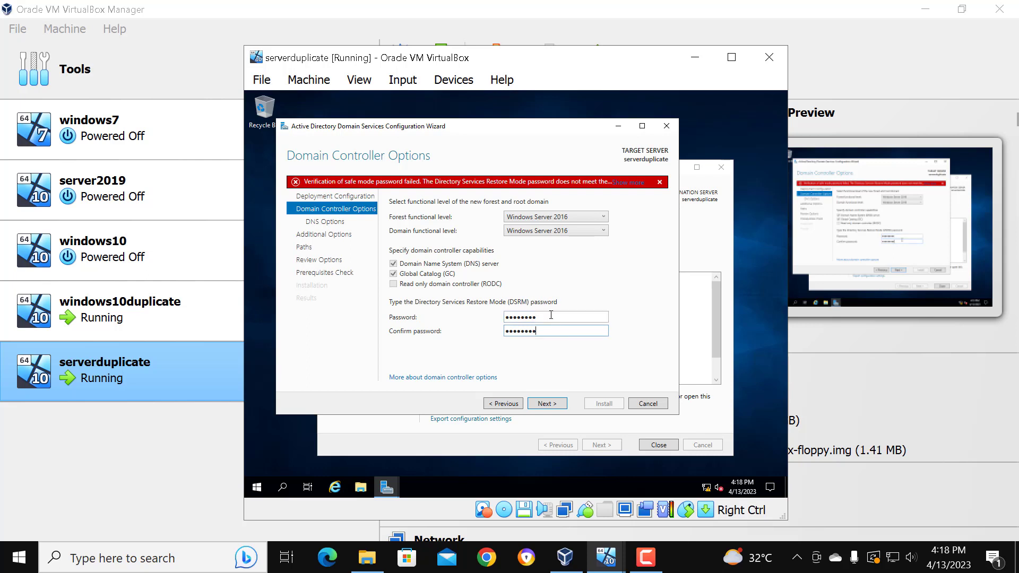
{"action": "left_click", "coordinate": [545, 405]}
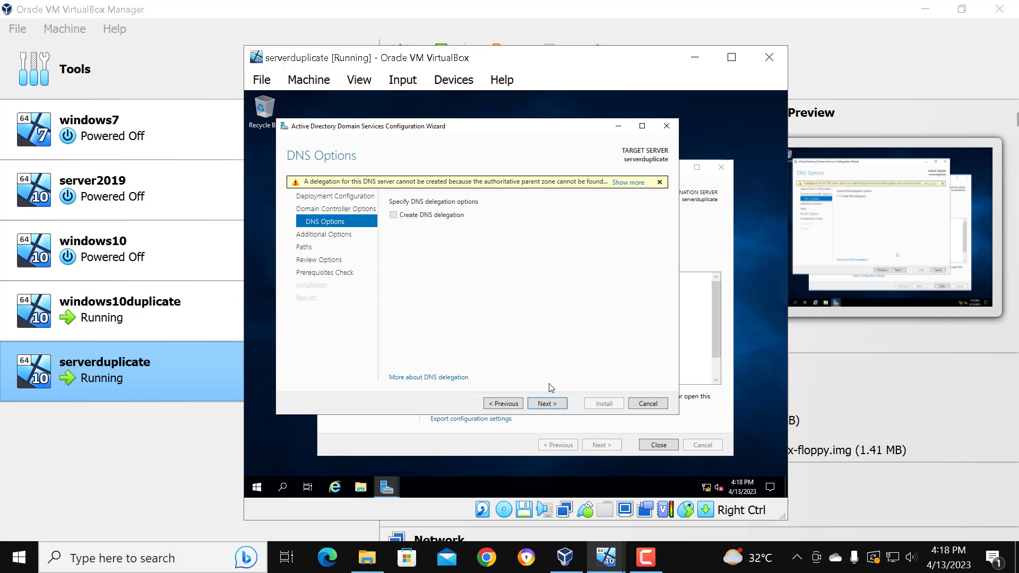
{"action": "left_click", "coordinate": [545, 403]}
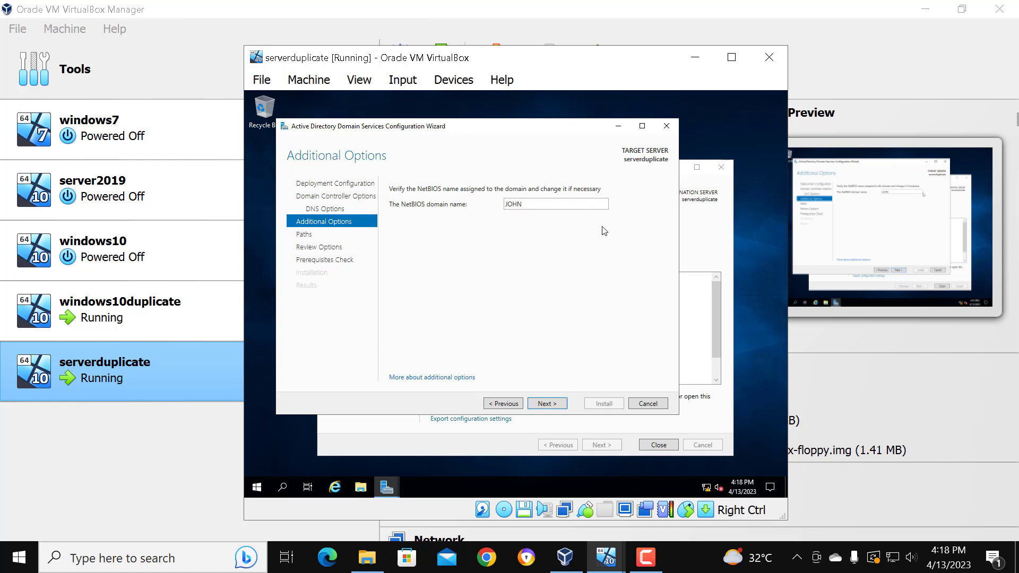
Accept the NetBIOS domain name and default AD DS folder paths, review the selections, and install the domain controller after the prerequisites check.
{"action": "left_click", "coordinate": [544, 405]}
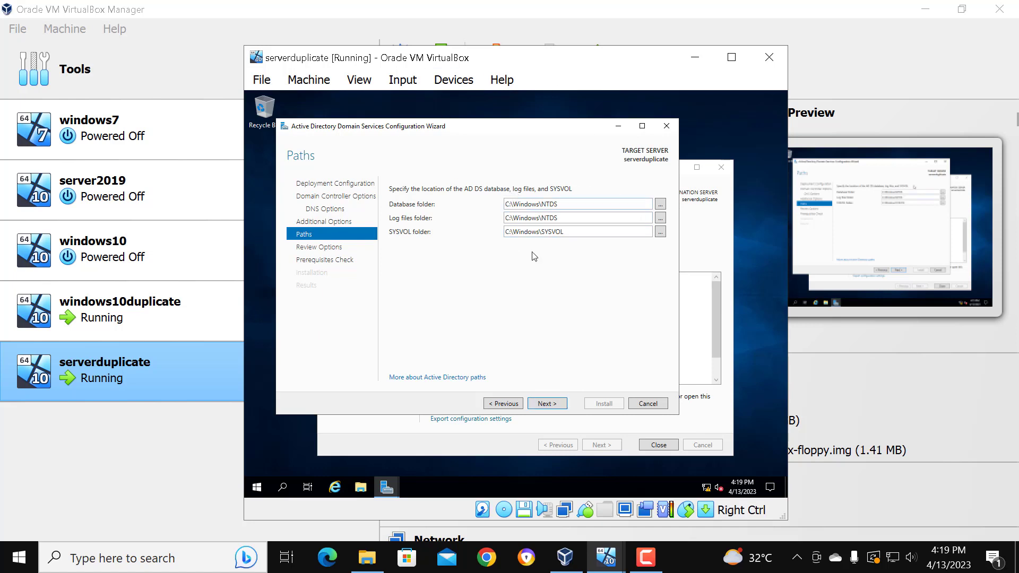
{"action": "left_click", "coordinate": [556, 406]}
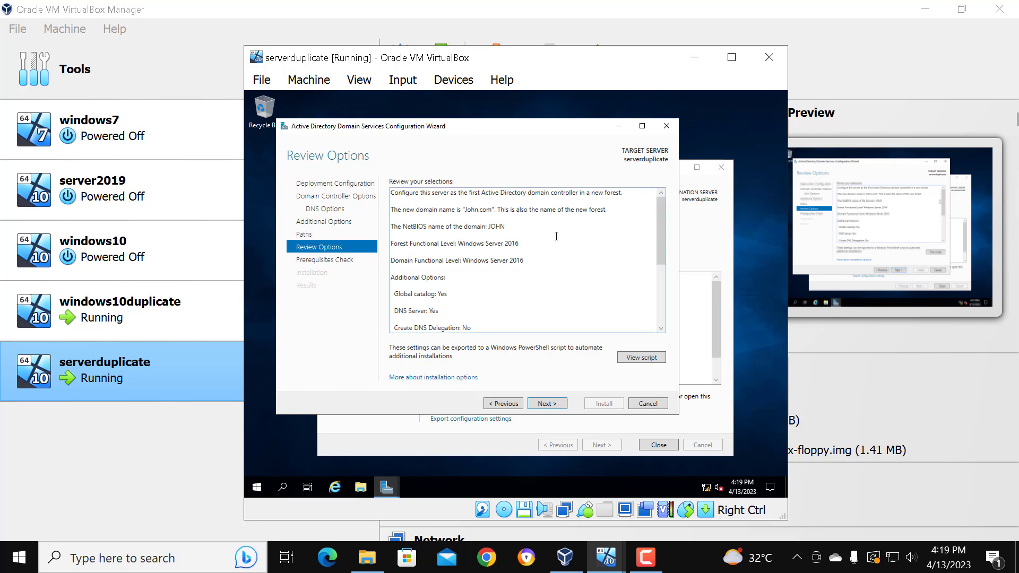
{"action": "left_click_drag", "start_coordinate": [661, 231], "coordinate": [659, 316]}
{"action": "left_click", "coordinate": [546, 406]}
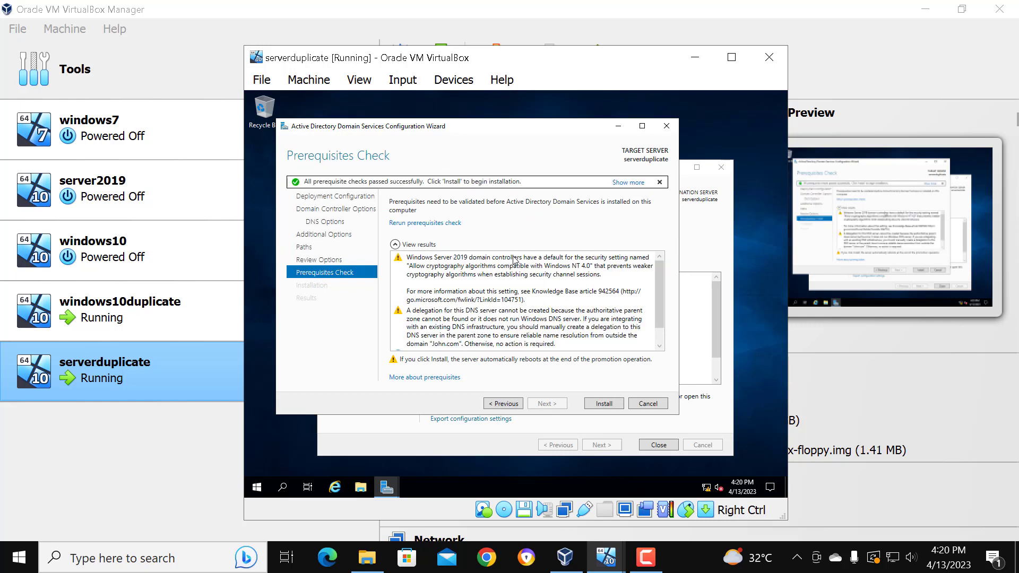
{"action": "left_click", "coordinate": [605, 404]}
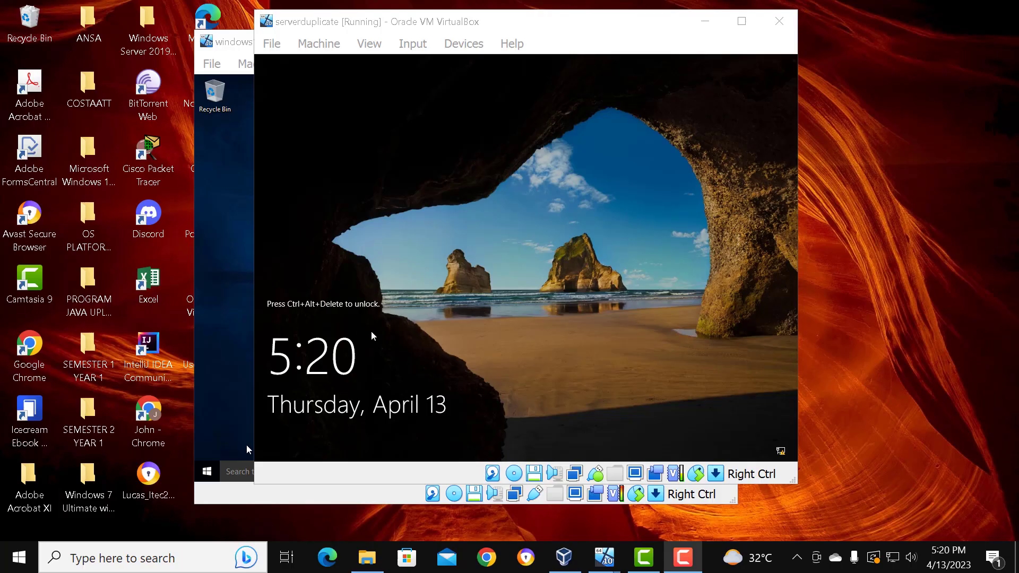
Unlock the serverduplicate virtual machine and sign in as vboxuser with the account password.
{"action": "left_click", "coordinate": [418, 45]}
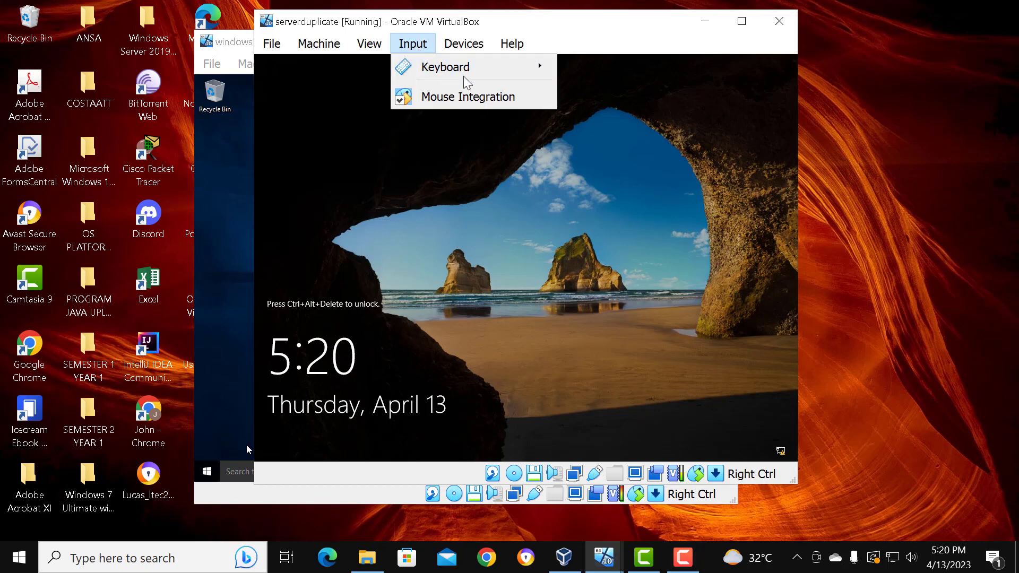
{"action": "mouse_move", "coordinate": [461, 69]}
{"action": "left_click", "coordinate": [621, 116]}
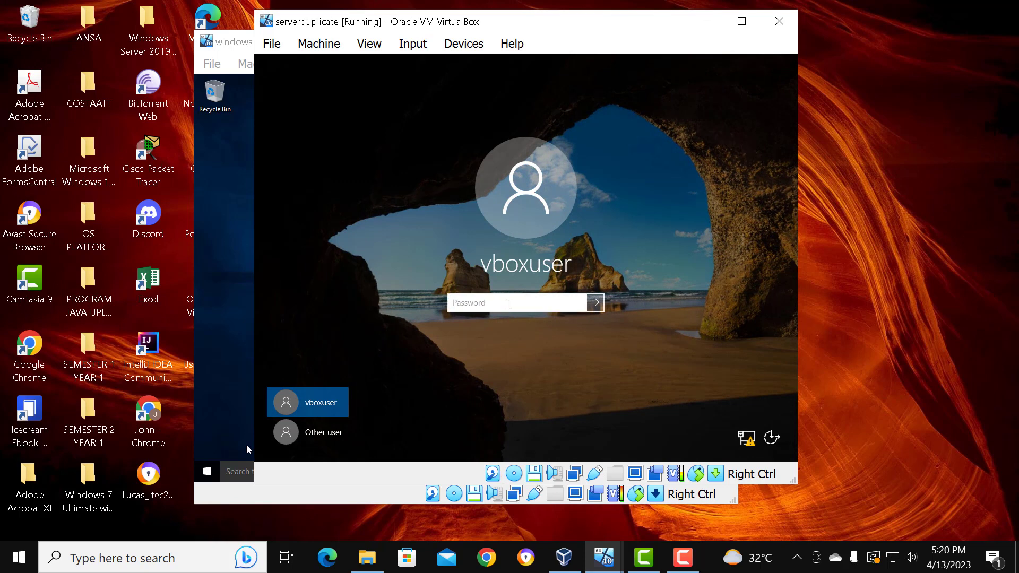
{"action": "type", "text": "••••••••"}
{"action": "key", "text": "Return"}
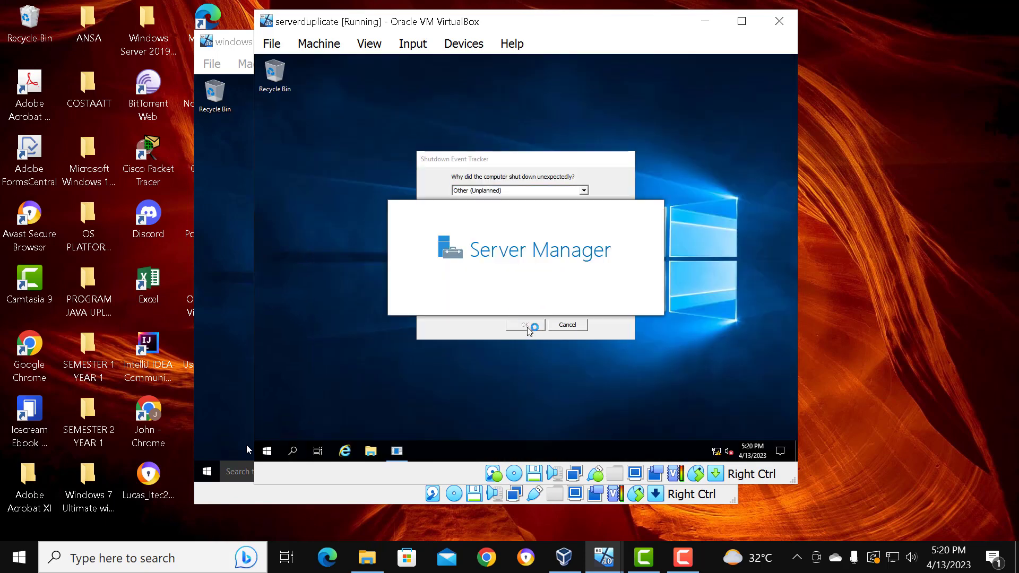
Dismiss the Shutdown Event Tracker and the Windows Admin Center message, and minimize Server Manager.
{"action": "left_click", "coordinate": [529, 328]}
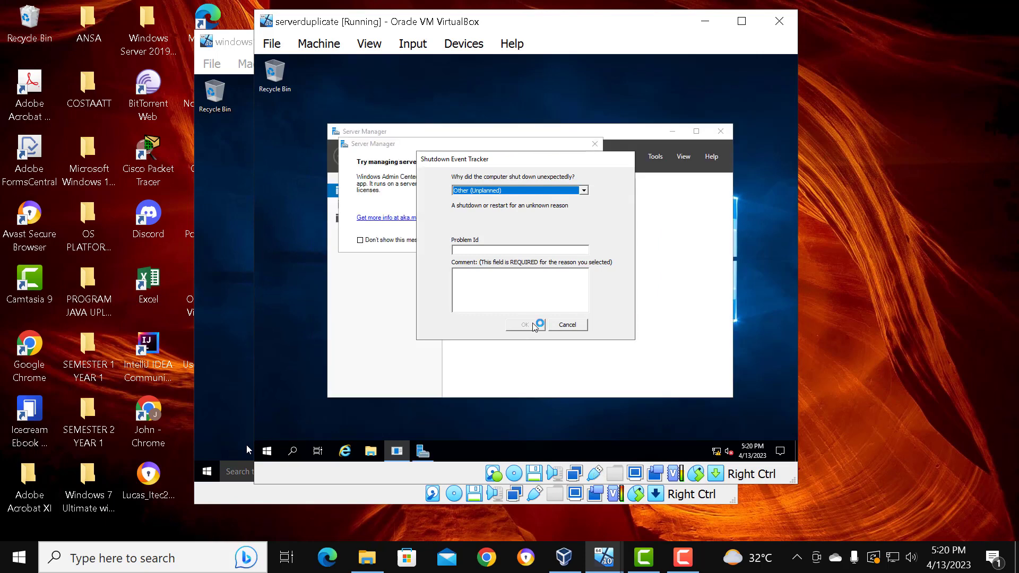
{"action": "left_click", "coordinate": [568, 324]}
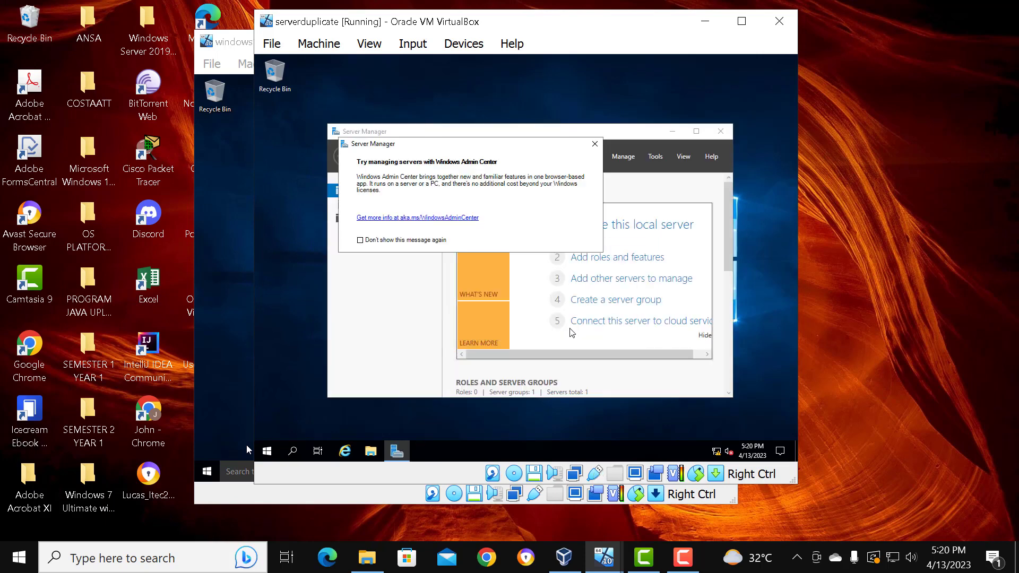
{"action": "left_click", "coordinate": [594, 144]}
{"action": "left_click", "coordinate": [673, 132]}
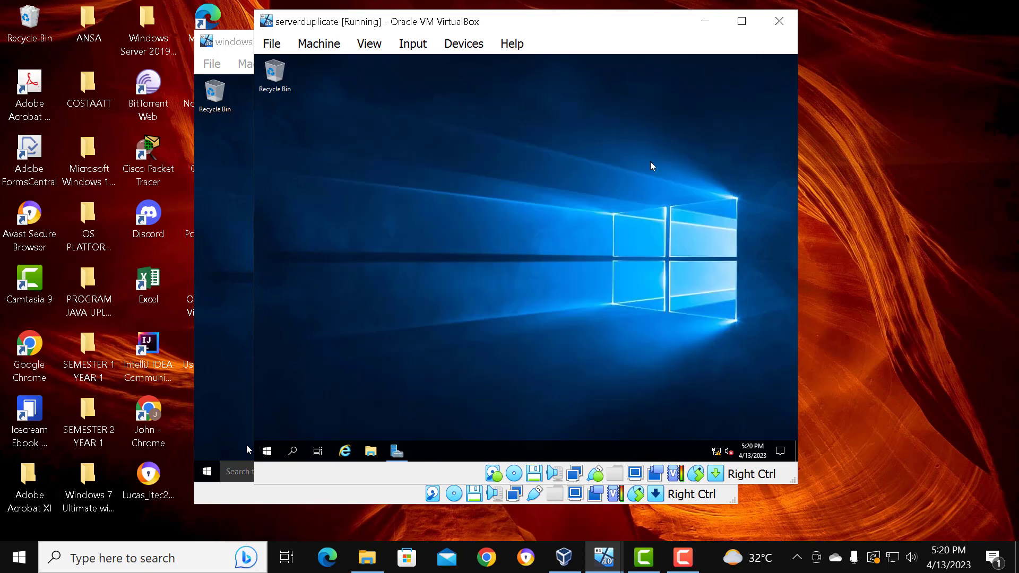
Check the server's Ethernet IPv4 configuration and its advanced sharing settings for network discovery and file sharing.
{"action": "right_click", "coordinate": [720, 452]}
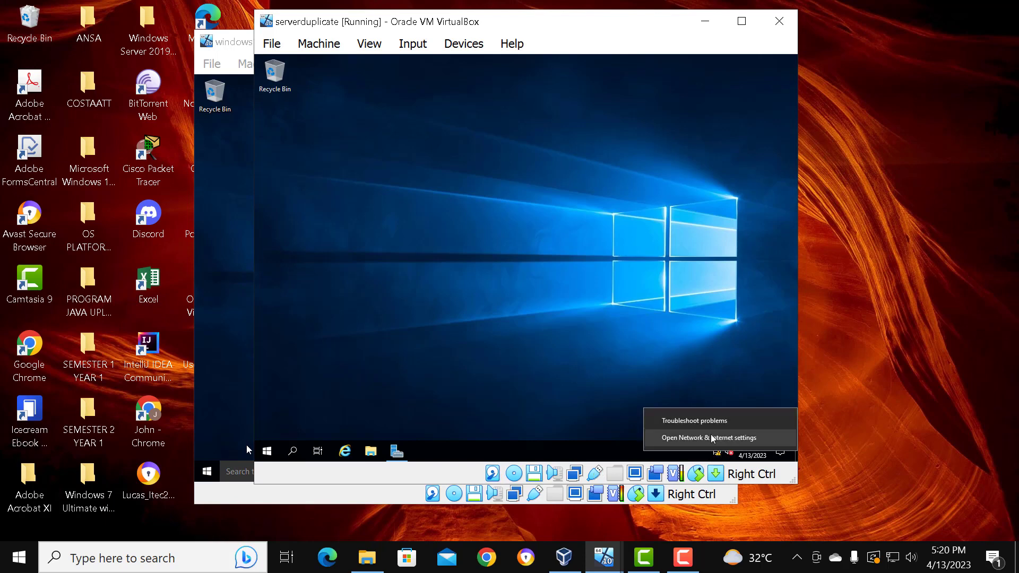
{"action": "left_click", "coordinate": [711, 438]}
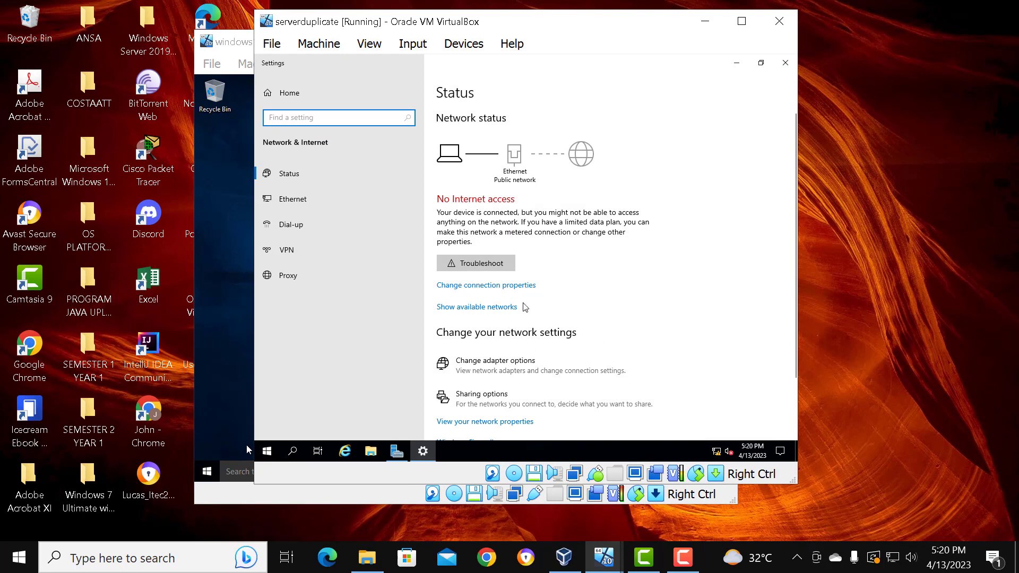
{"action": "left_click", "coordinate": [540, 371]}
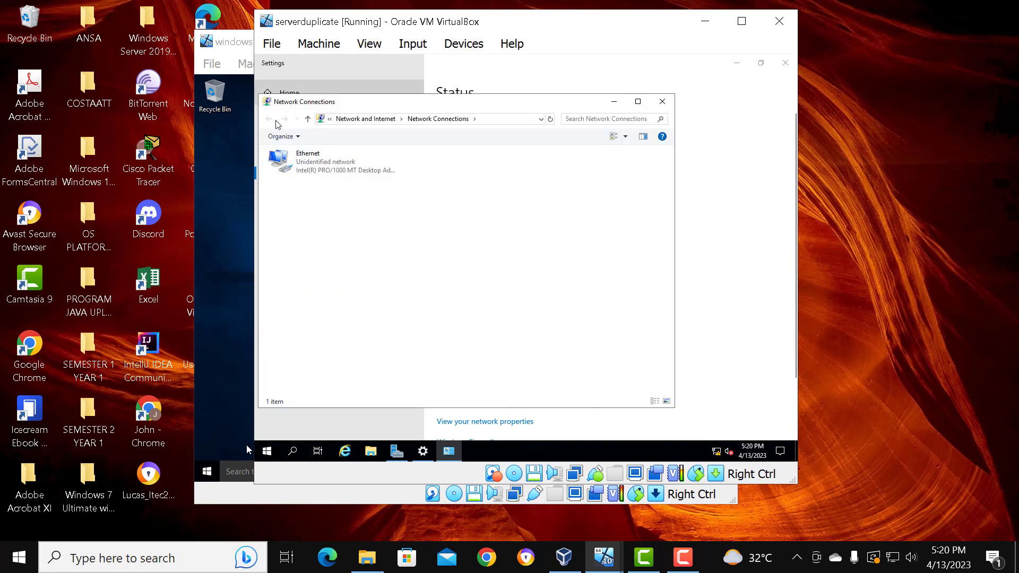
{"action": "right_click", "coordinate": [344, 169]}
{"action": "left_click", "coordinate": [391, 274]}
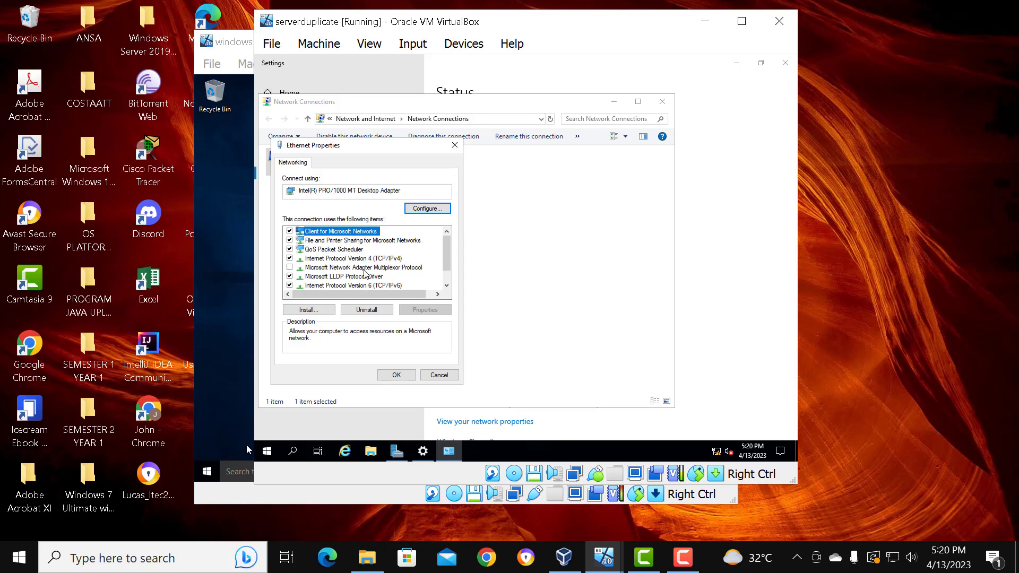
{"action": "double_click", "coordinate": [363, 259]}
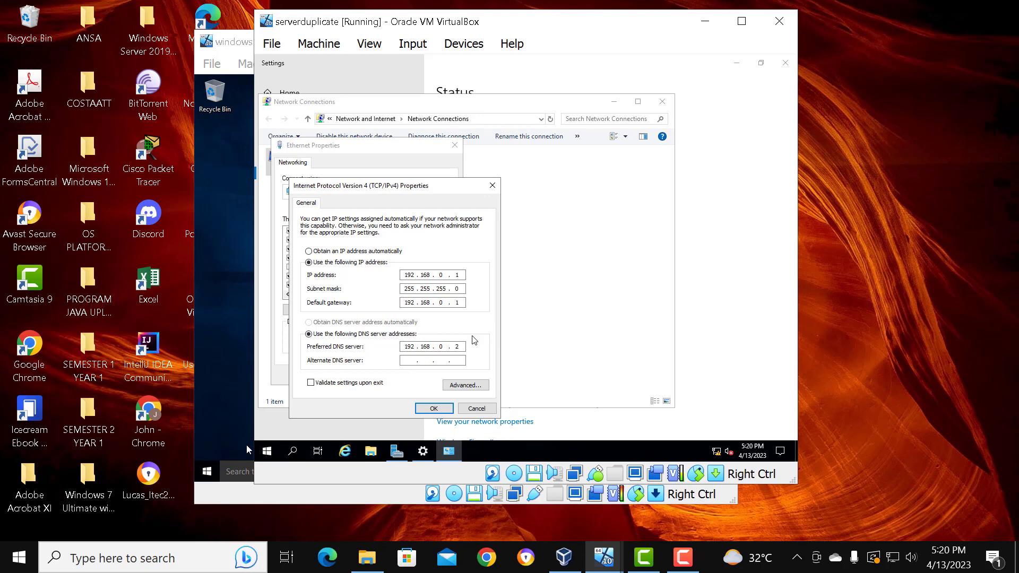
{"action": "left_click", "coordinate": [439, 409]}
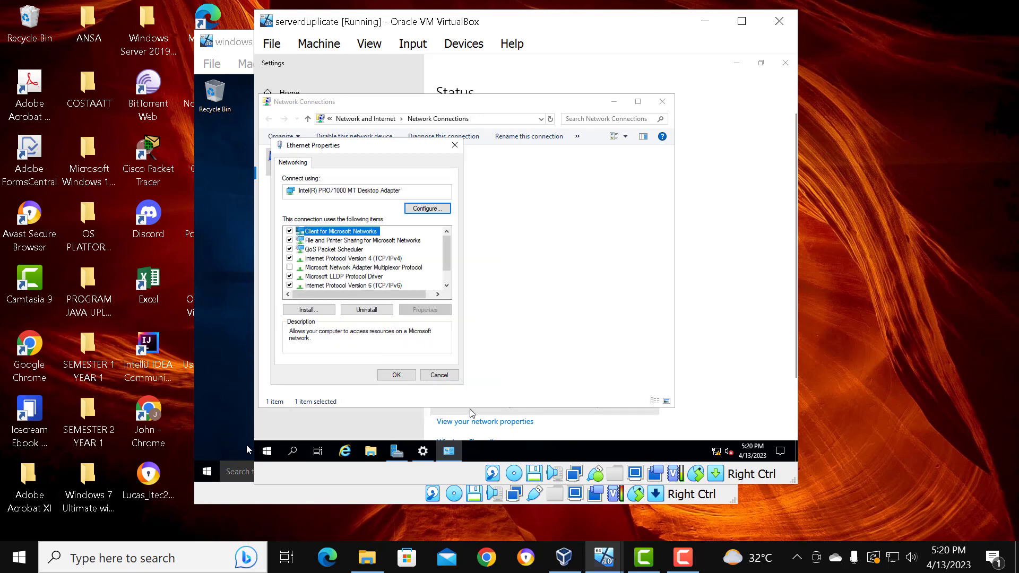
{"action": "left_click", "coordinate": [399, 372]}
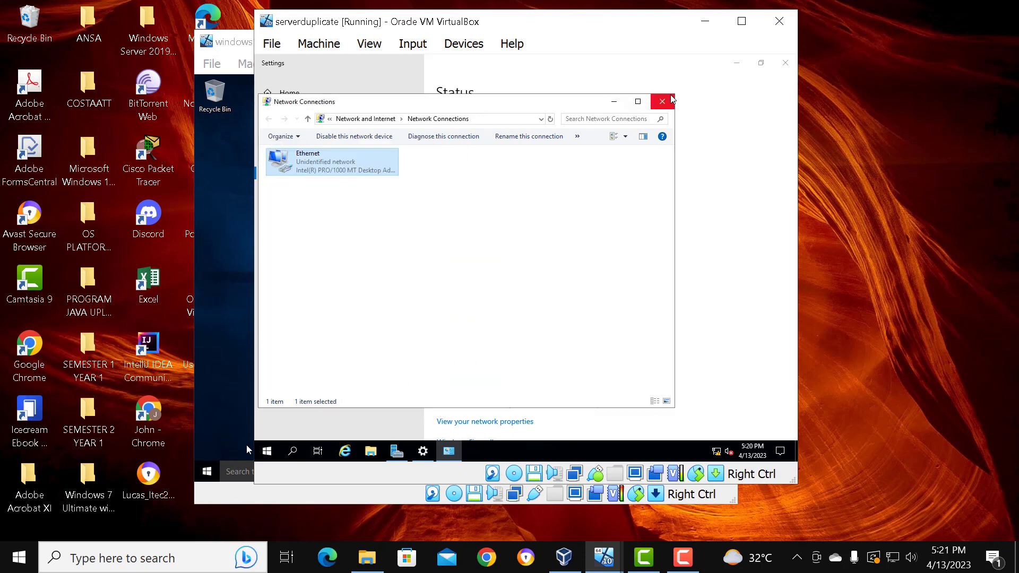
{"action": "left_click", "coordinate": [671, 99]}
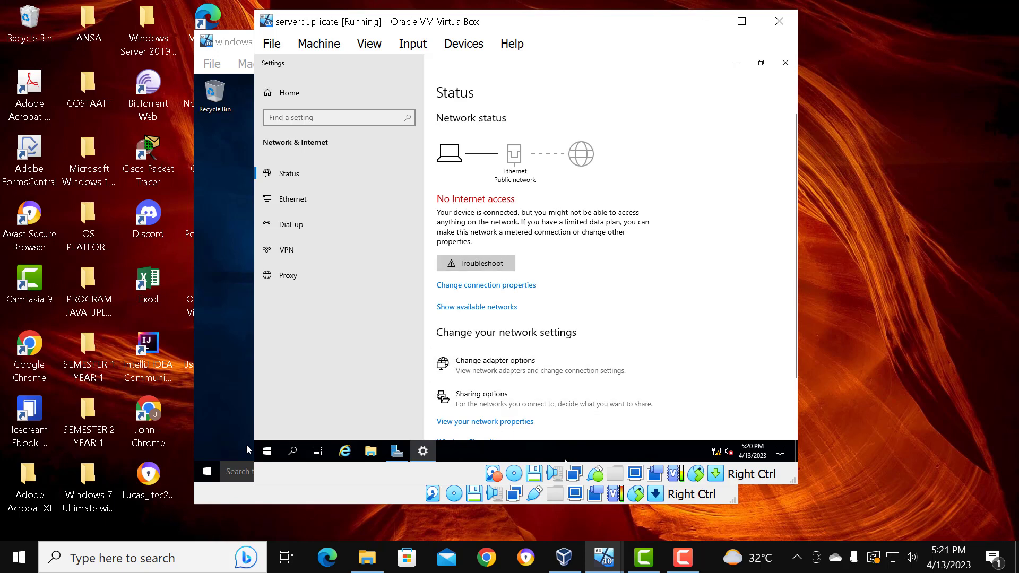
{"action": "left_click", "coordinate": [493, 398]}
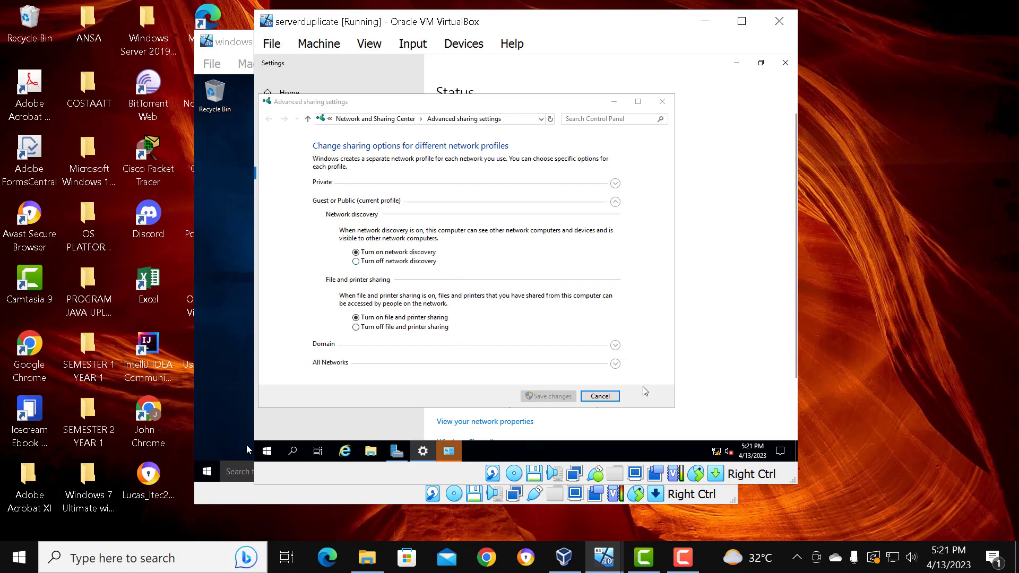
{"action": "left_click", "coordinate": [599, 396]}
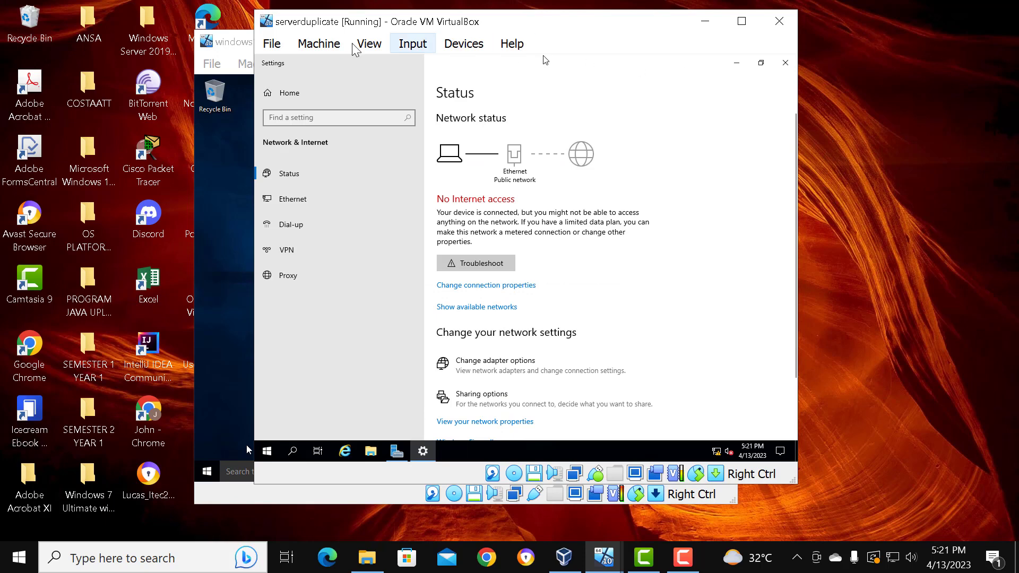
Move the server window aside, switch to the windows10duplicate virtual machine, and close its System and This PC windows.
{"action": "left_click_drag", "start_coordinate": [374, 28], "coordinate": [516, 60]}
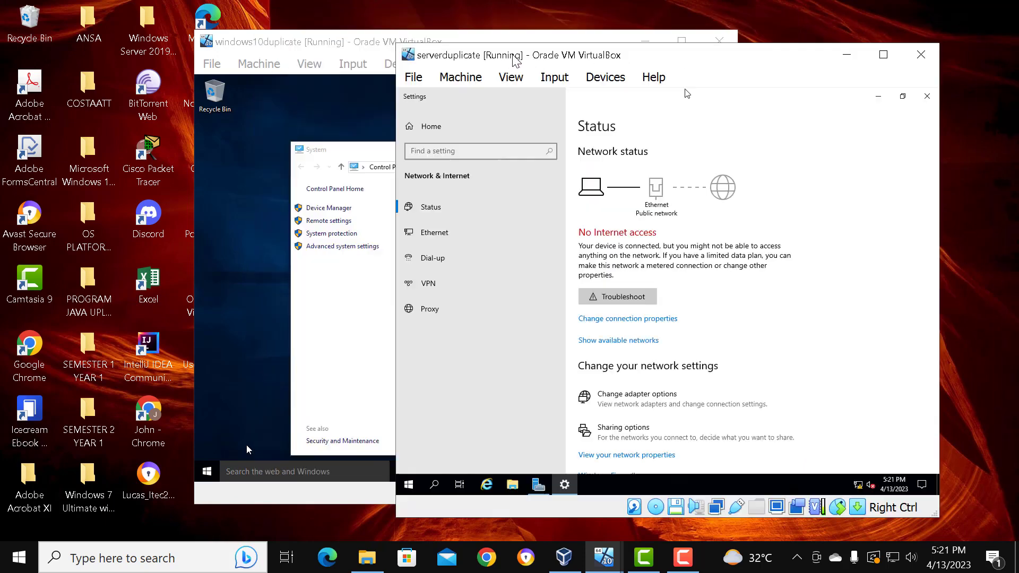
{"action": "left_click", "coordinate": [344, 47]}
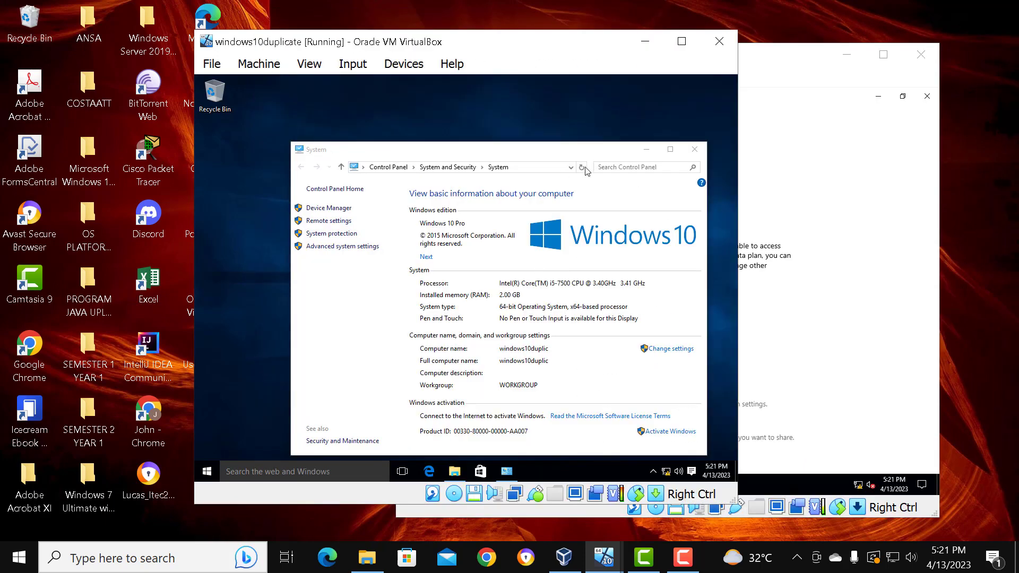
{"action": "left_click", "coordinate": [696, 147]}
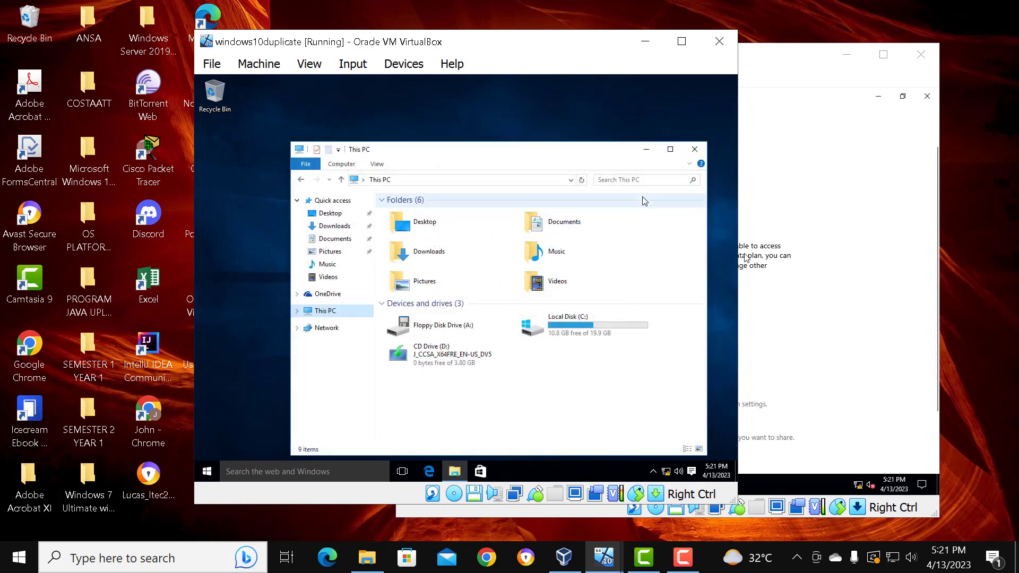
{"action": "left_click", "coordinate": [695, 150]}
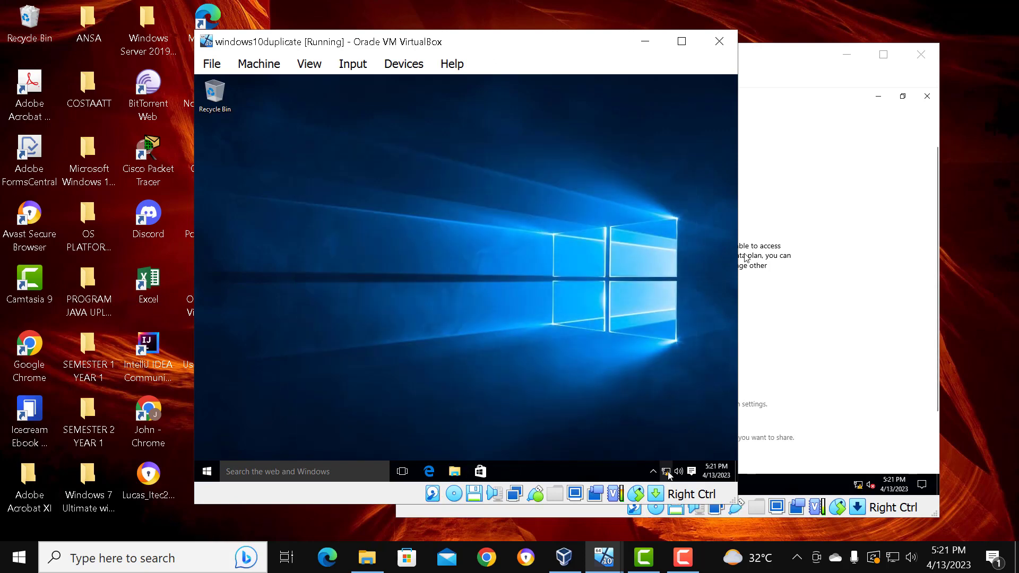
Check the Windows 10 client's advanced sharing settings for the public profile and all networks.
{"action": "left_click", "coordinate": [654, 464]}
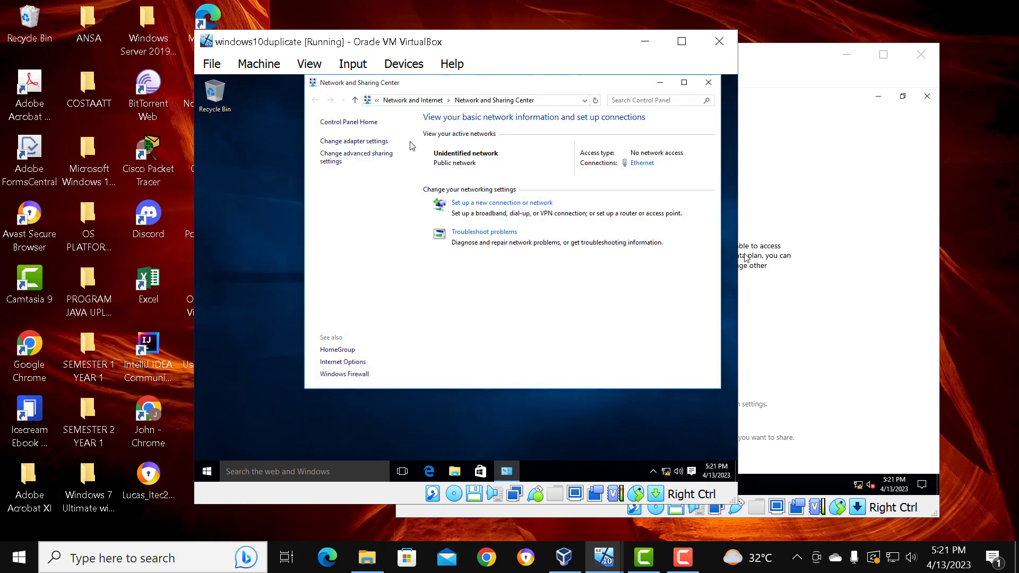
{"action": "left_click", "coordinate": [373, 158]}
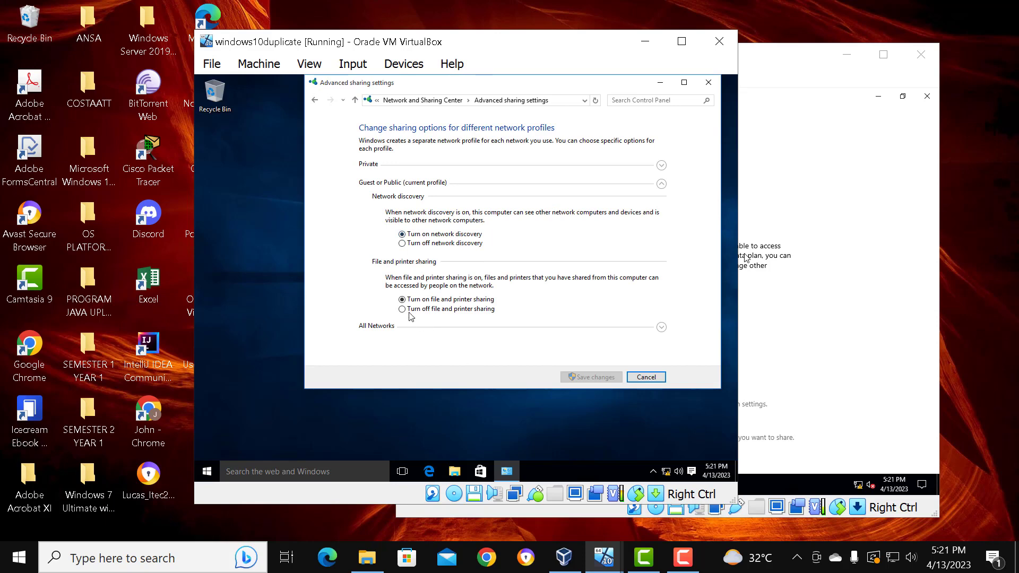
{"action": "left_click", "coordinate": [391, 327]}
{"action": "scroll", "coordinate": [409, 334], "scroll_direction": "down", "scroll_amount": 1}
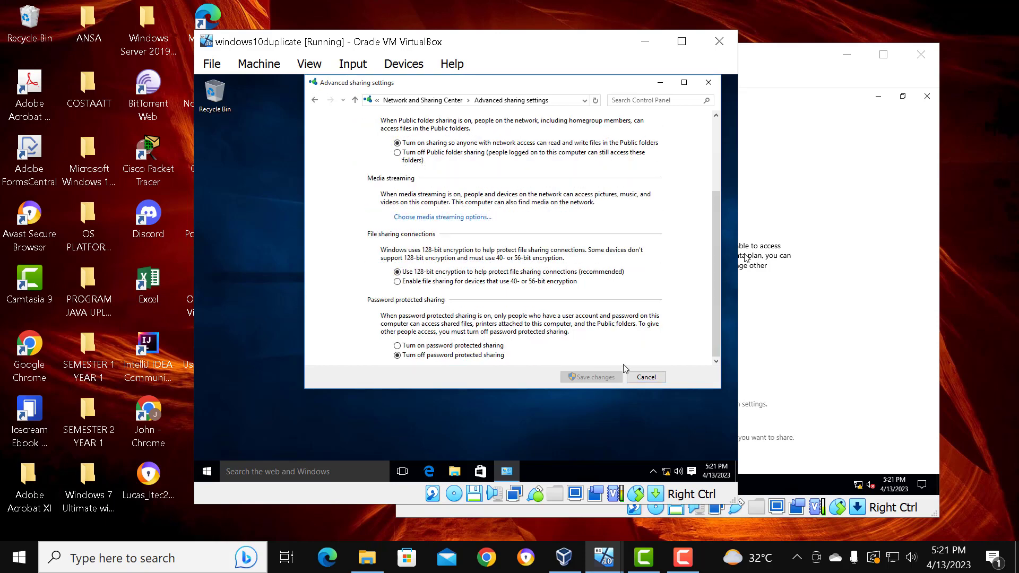
{"action": "left_click", "coordinate": [315, 100]}
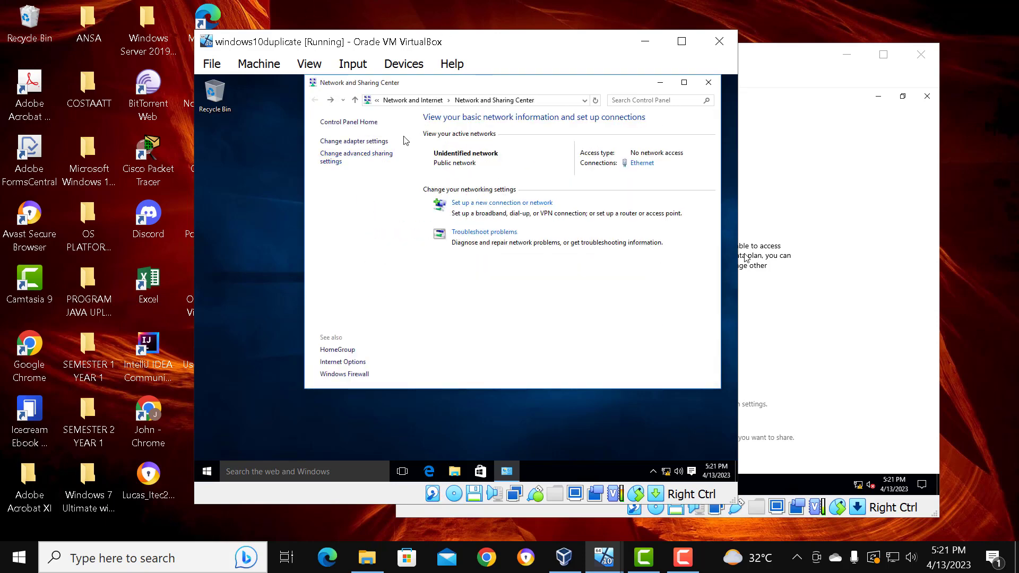
Set the Windows 10 client's Ethernet IPv4 default gateway to 192.168.0.2, save the adapter properties, and close Network Connections.
{"action": "left_click", "coordinate": [361, 142]}
{"action": "left_click", "coordinate": [271, 142]}
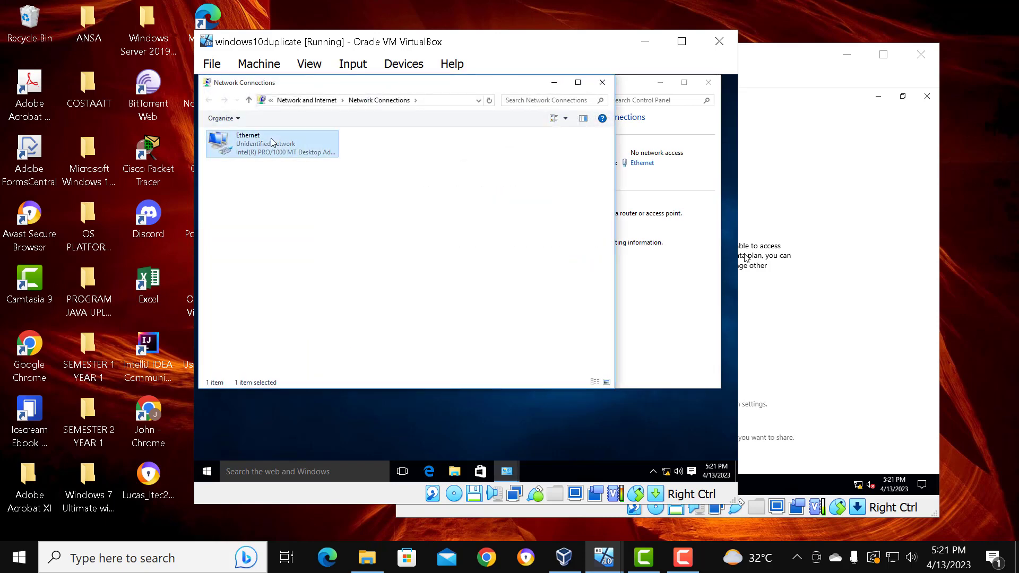
{"action": "right_click", "coordinate": [271, 143]}
{"action": "left_click", "coordinate": [318, 240]}
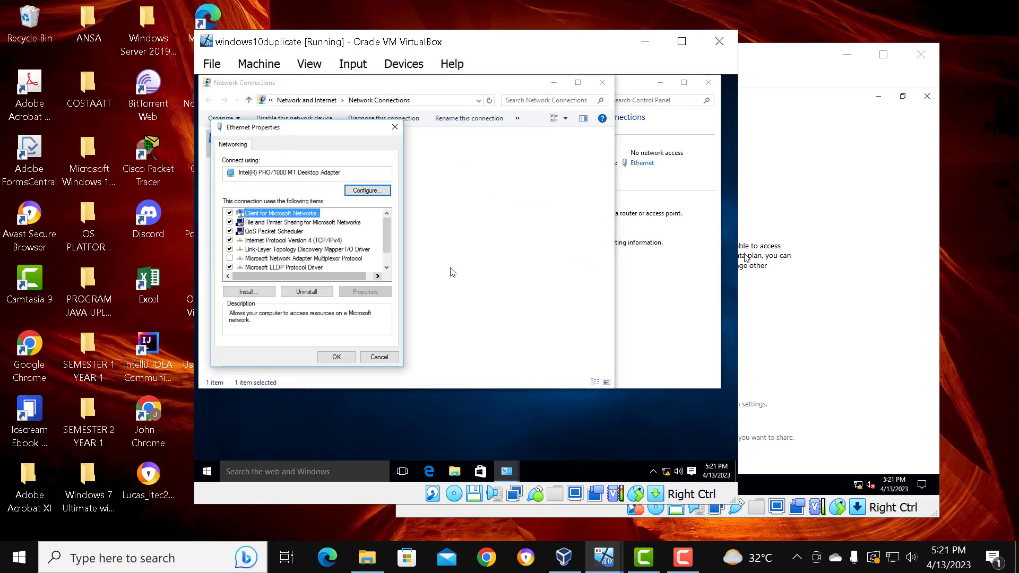
{"action": "double_click", "coordinate": [284, 240]}
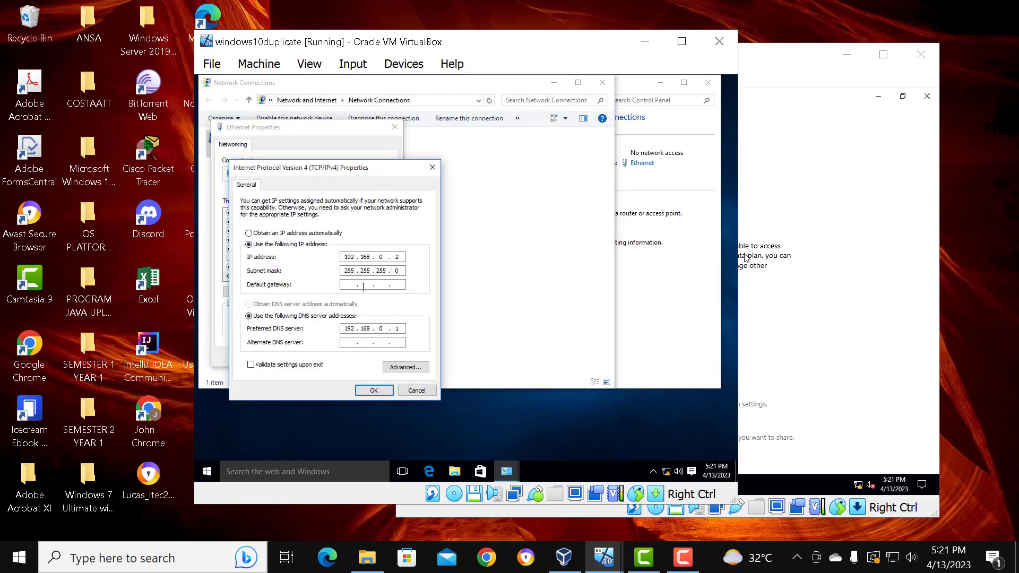
{"action": "left_click", "coordinate": [350, 287]}
{"action": "type", "text": "192 . 168 . 0 . 2"}
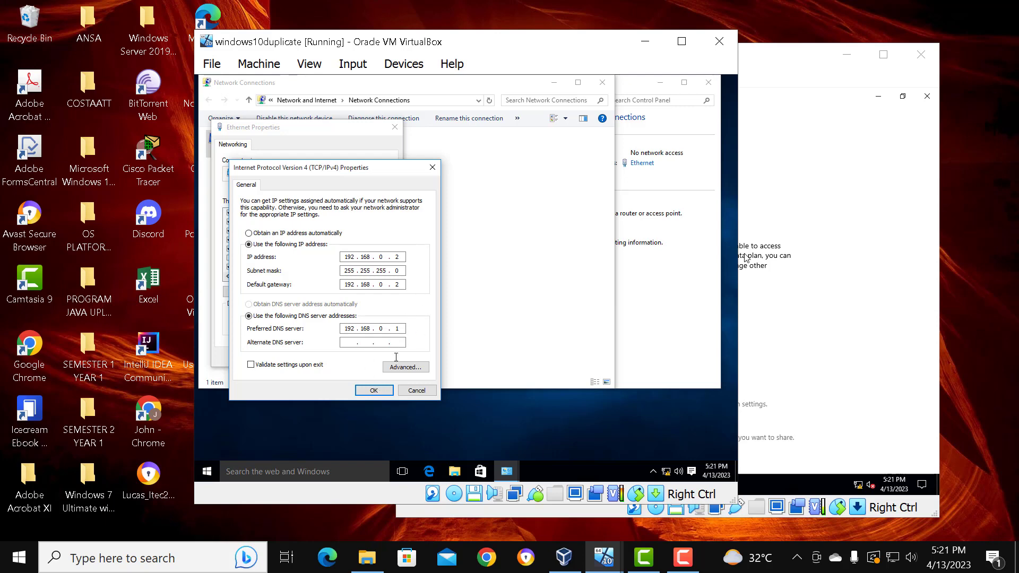
{"action": "left_click", "coordinate": [374, 391]}
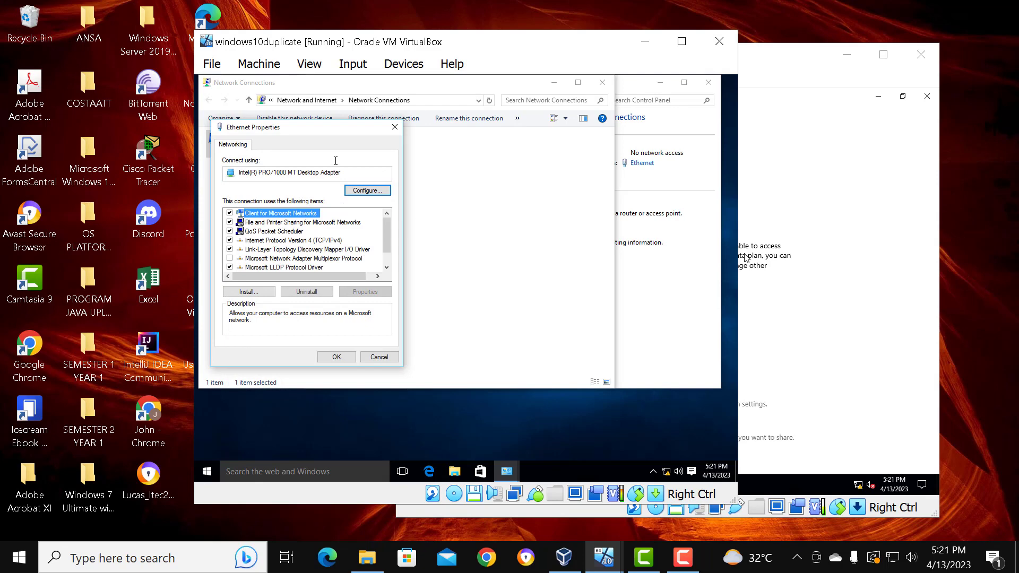
{"action": "left_click", "coordinate": [341, 362]}
{"action": "left_click", "coordinate": [462, 198]}
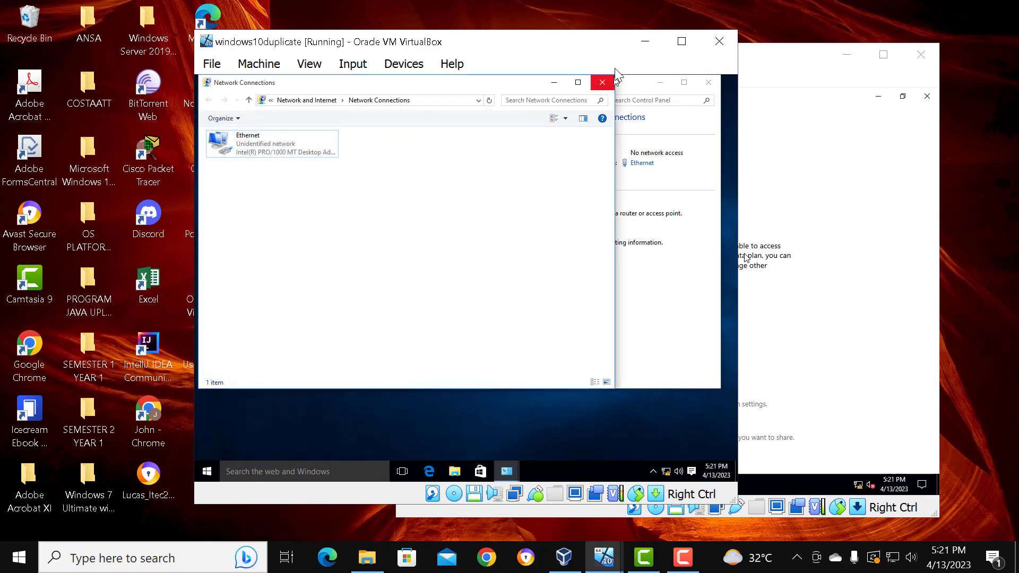
{"action": "left_click", "coordinate": [605, 83]}
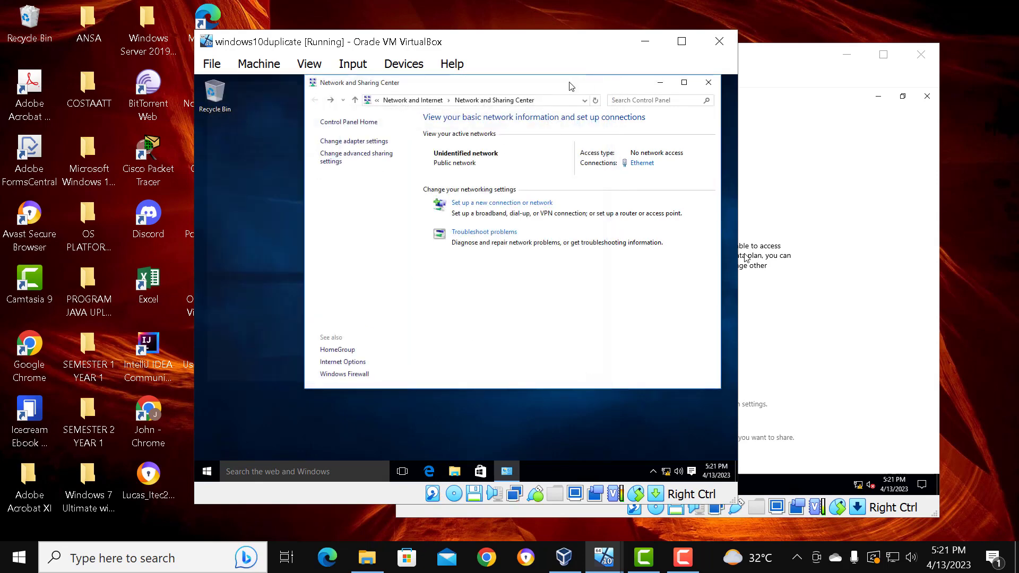
Close the Windows 10 client's Network and Sharing Center, reposition the serverduplicate window, and return to the windows10duplicate virtual machine.
{"action": "left_click", "coordinate": [709, 84]}
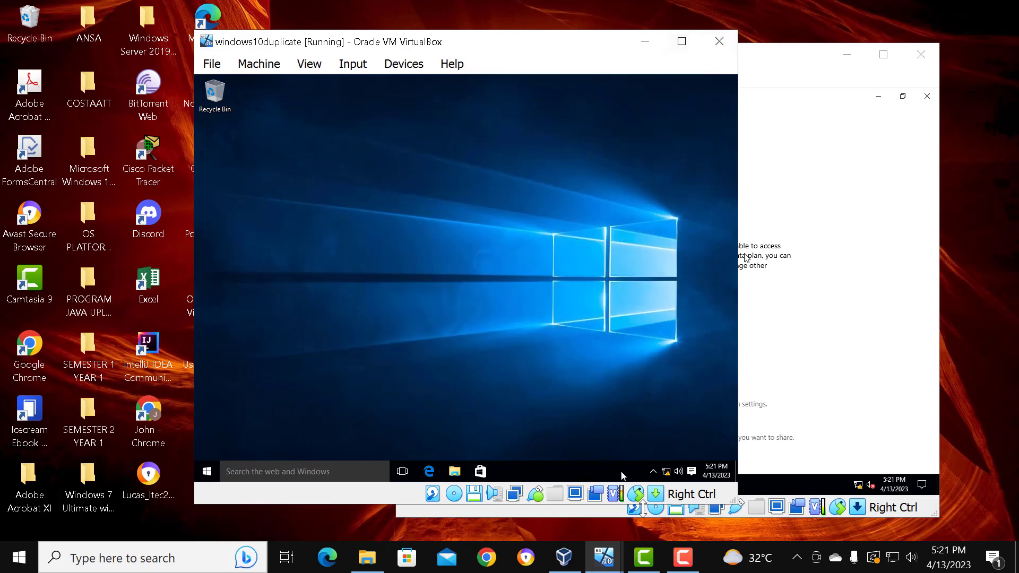
{"action": "left_click", "coordinate": [603, 557]}
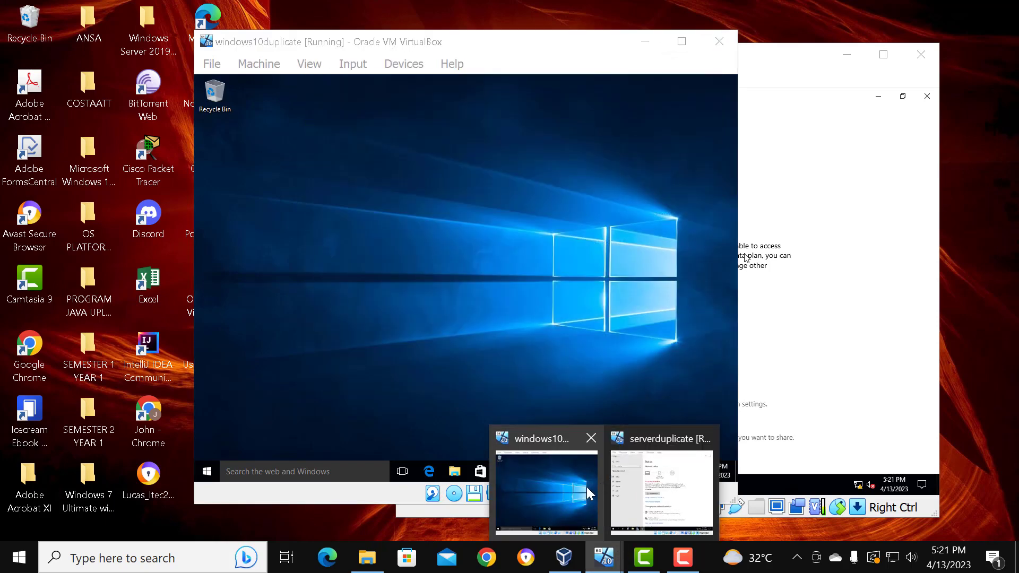
{"action": "left_click", "coordinate": [638, 489]}
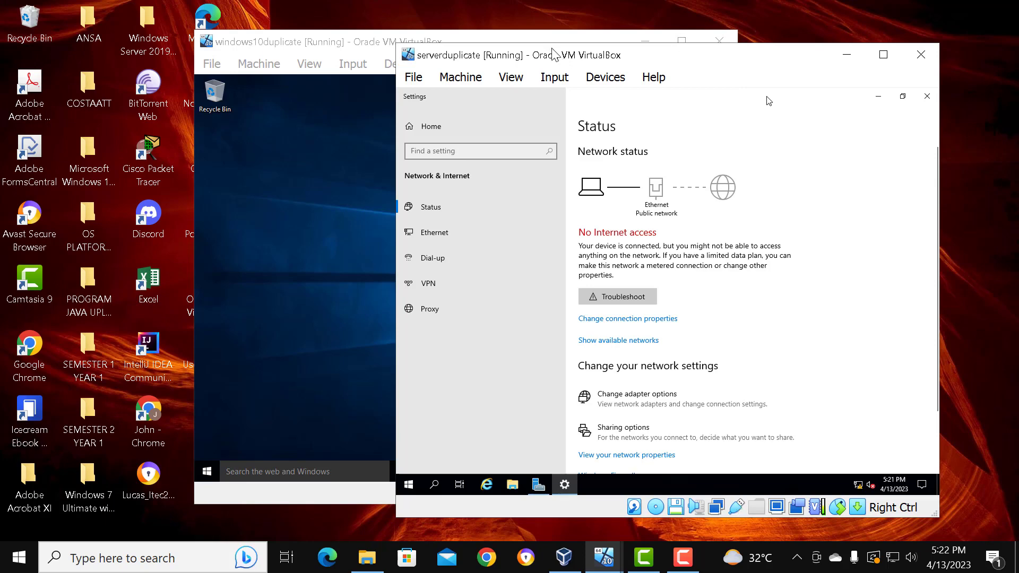
{"action": "left_click_drag", "start_coordinate": [552, 60], "coordinate": [398, 60]}
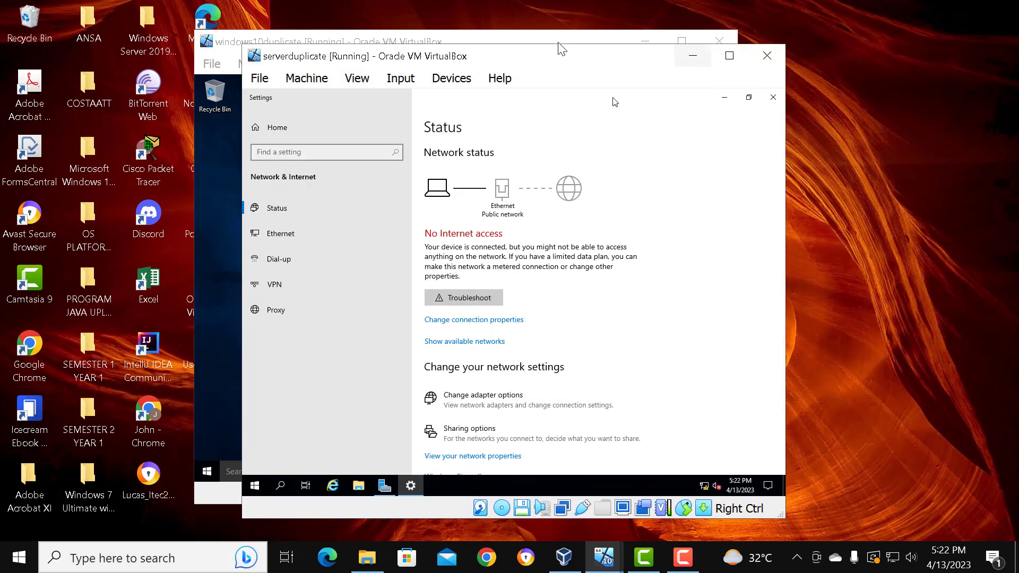
{"action": "left_click_drag", "start_coordinate": [559, 61], "coordinate": [688, 80]}
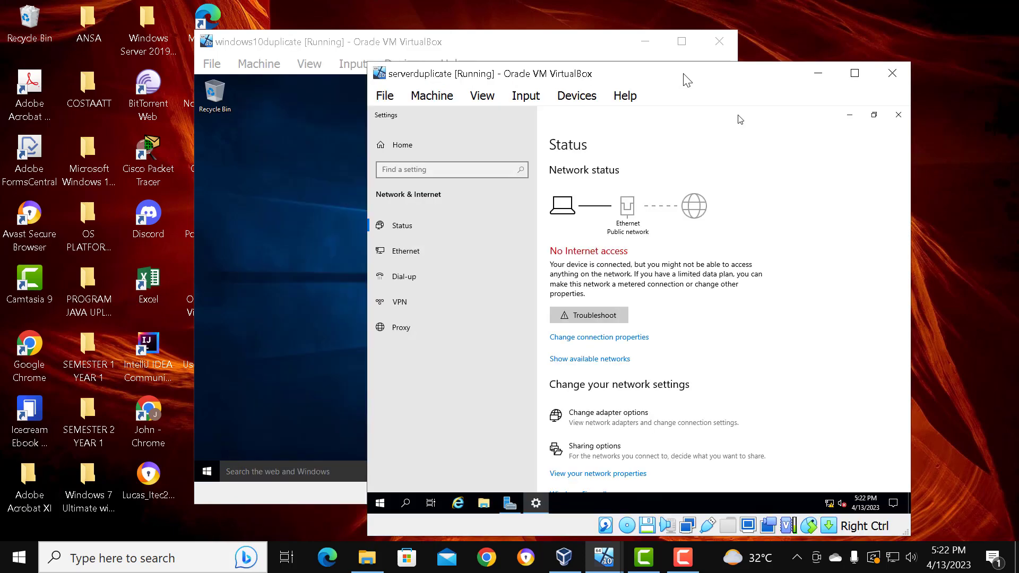
{"action": "left_click", "coordinate": [520, 47]}
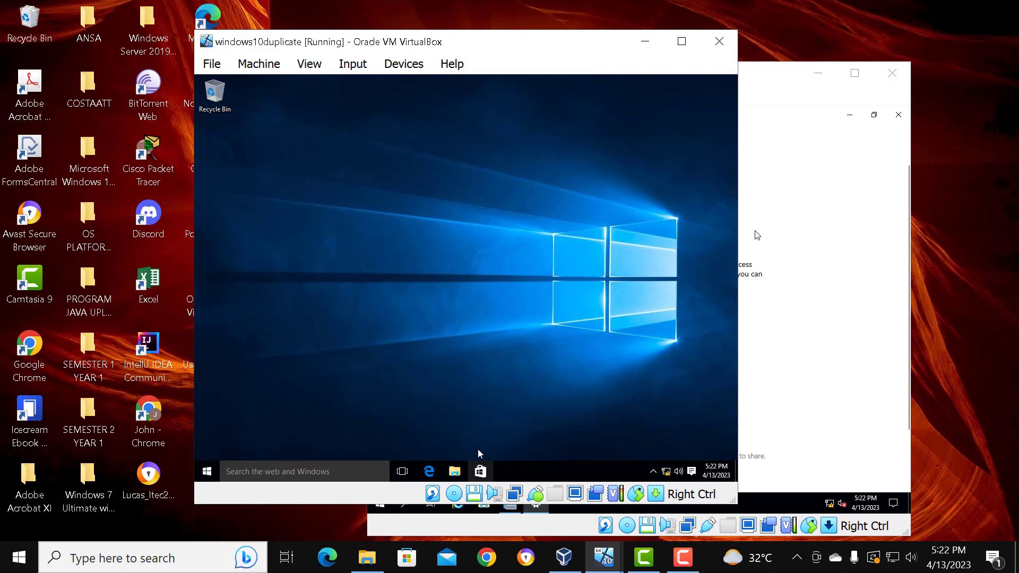
Open the Windows 10 client's system properties and set its computer name to Joshua.
{"action": "left_click", "coordinate": [450, 472]}
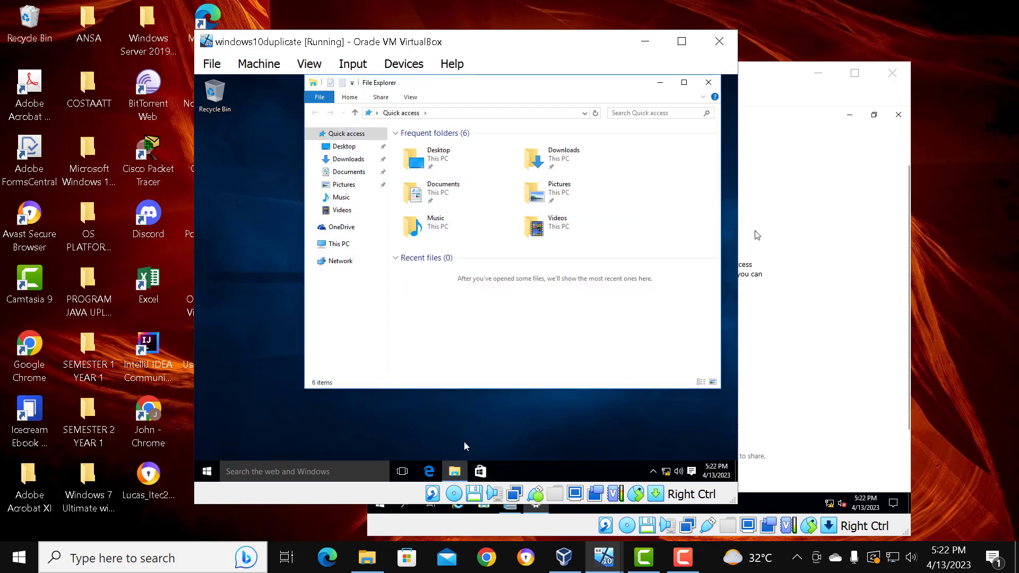
{"action": "left_click", "coordinate": [347, 244]}
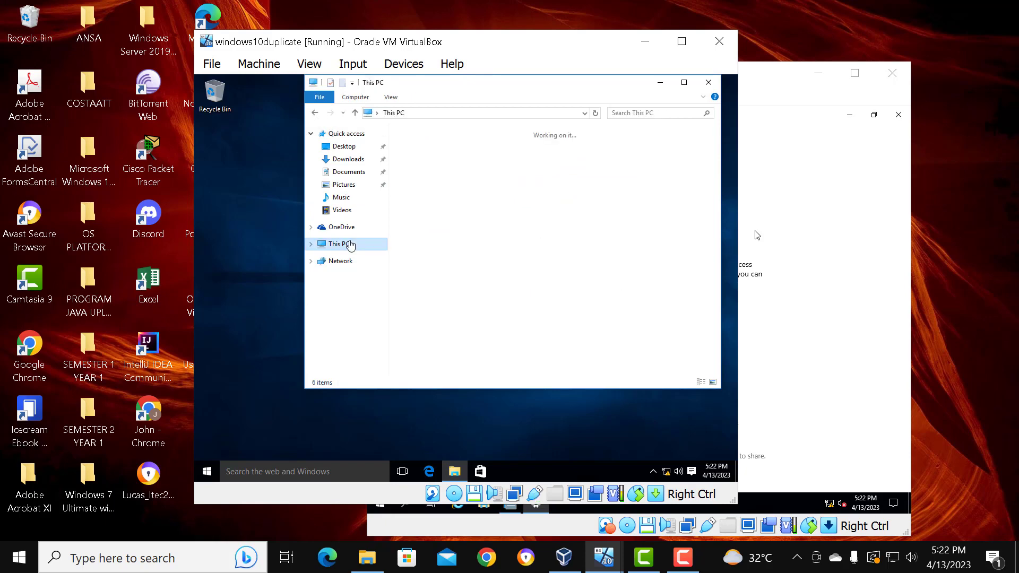
{"action": "right_click", "coordinate": [349, 246]}
{"action": "left_click", "coordinate": [371, 380]}
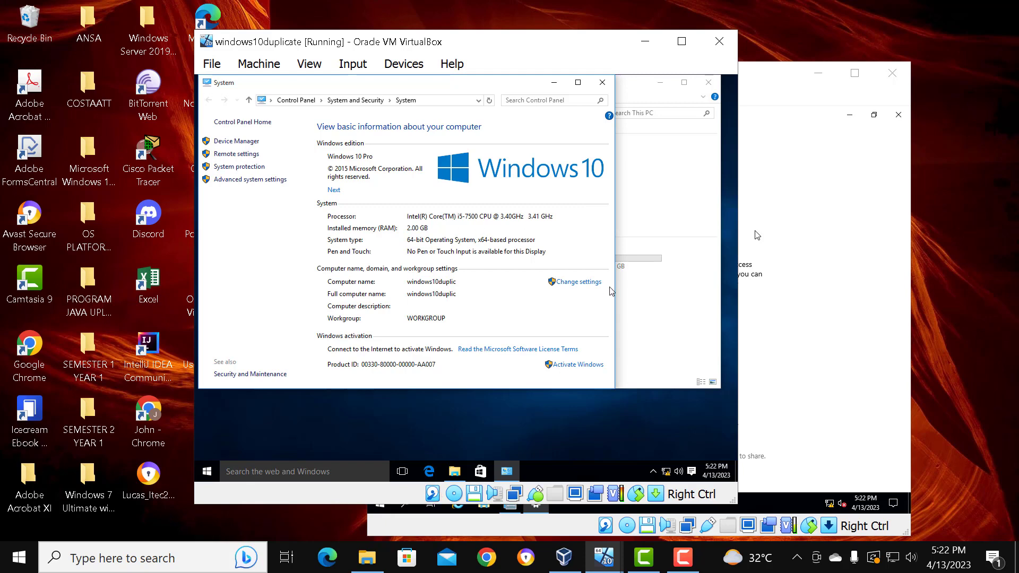
{"action": "left_click", "coordinate": [581, 281]}
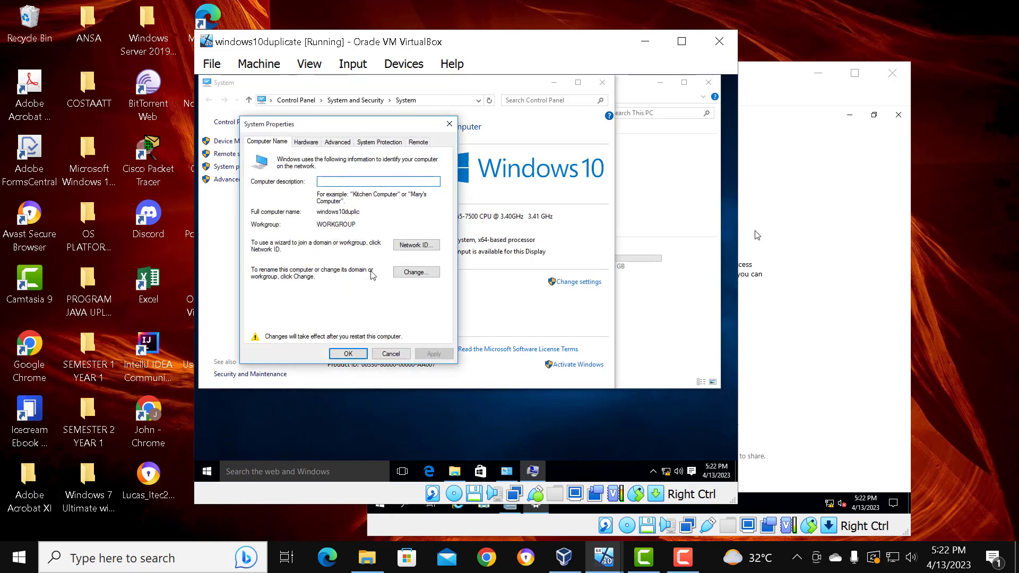
{"action": "left_click", "coordinate": [406, 272]}
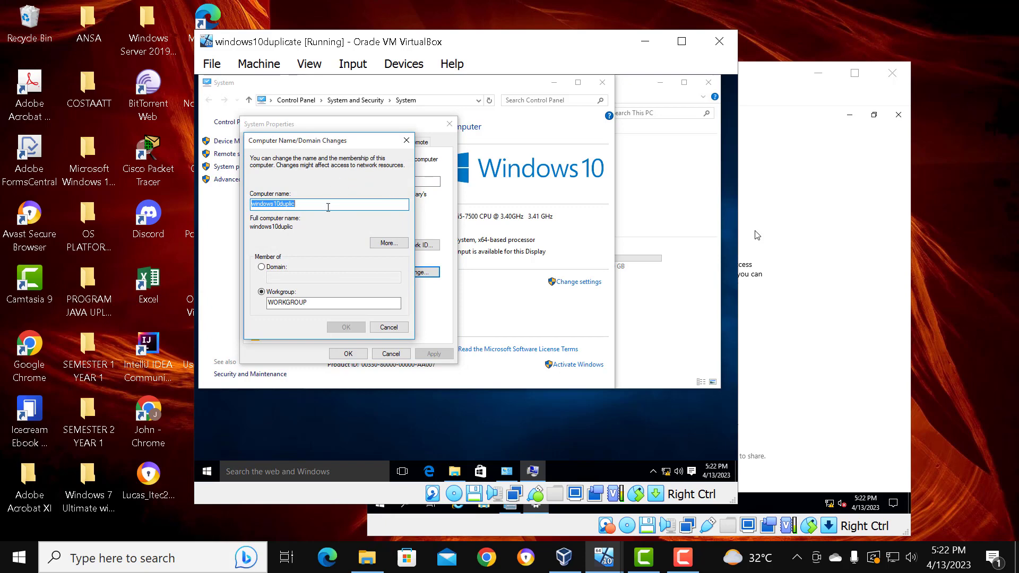
{"action": "type", "text": "Joshua"}
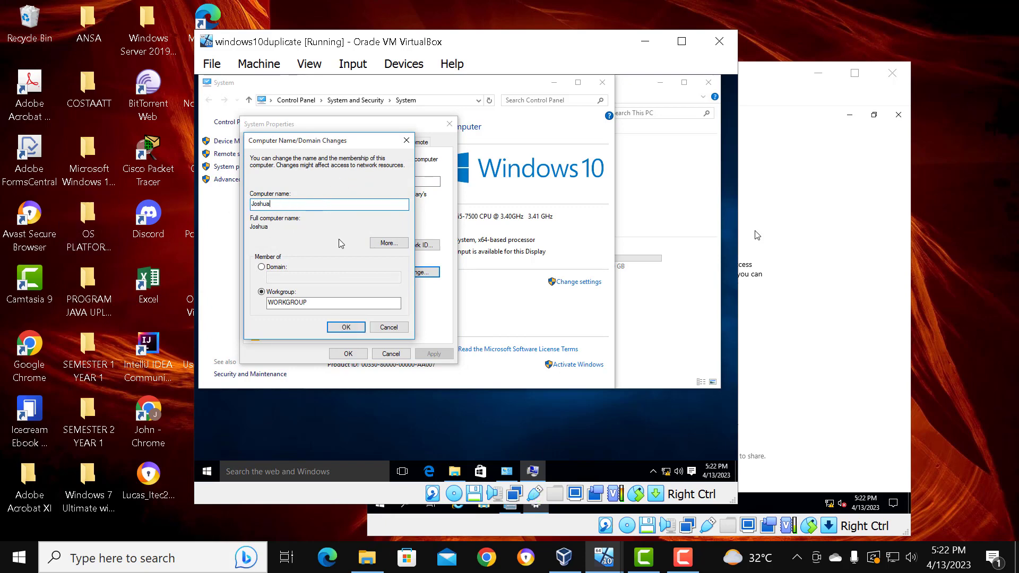
Make the Windows 10 client a member of the domain John.com and submit the name and domain changes.
{"action": "left_click", "coordinate": [262, 267]}
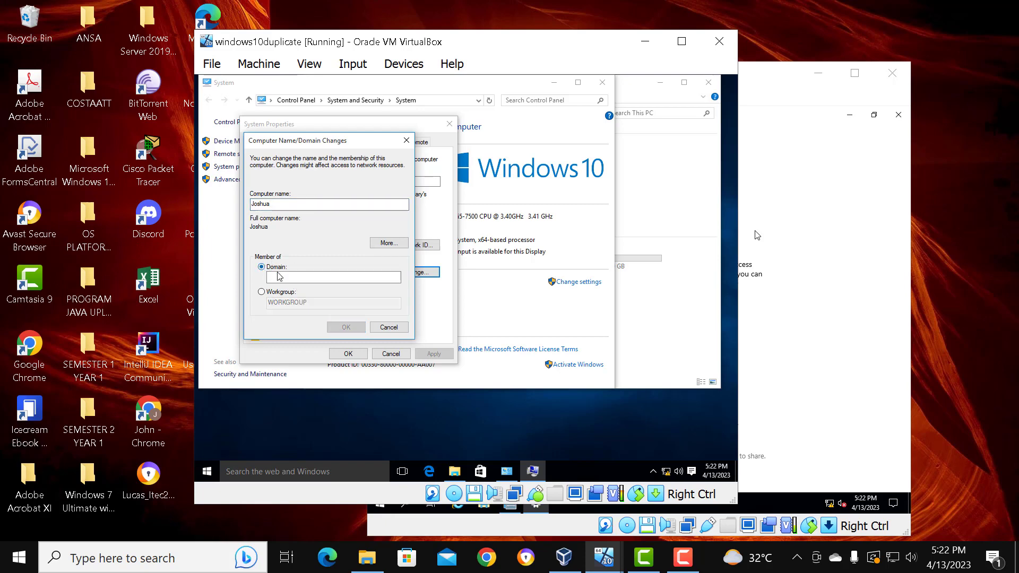
{"action": "left_click", "coordinate": [278, 277]}
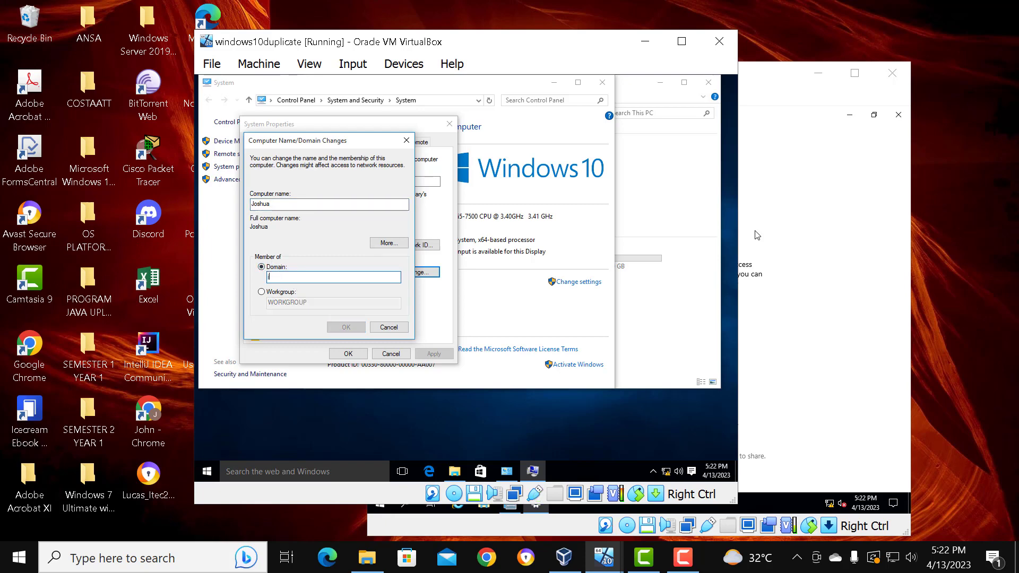
{"action": "type", "text": "John.com"}
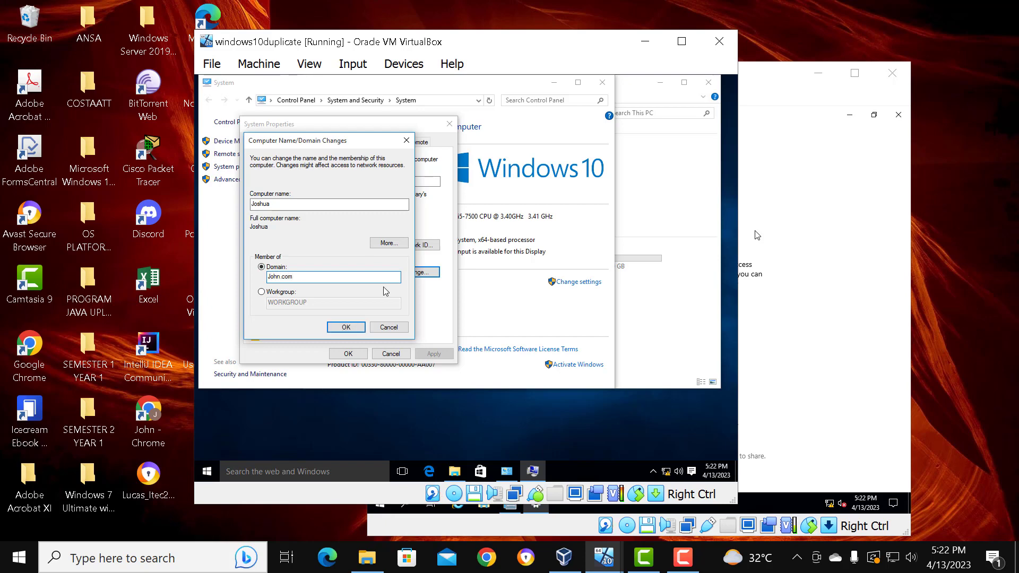
{"action": "left_click", "coordinate": [345, 327]}
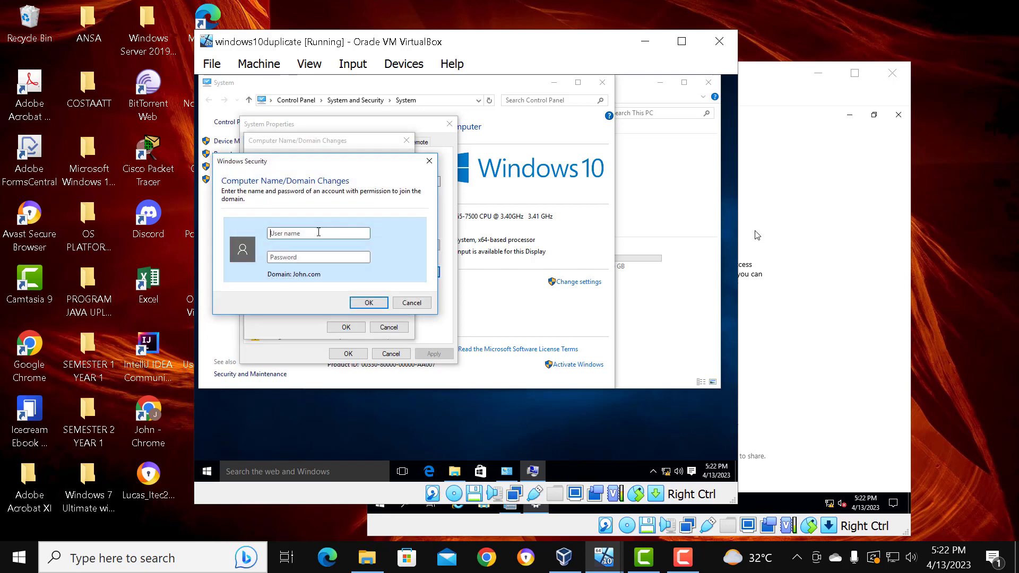
Authorize the domain join with the user name John.com\Administrator and the account password.
{"action": "type", "text": "j"}
{"action": "key", "text": "BackSpace"}
{"action": "type", "text": "John.com\\"}
{"action": "type", "text": "Administrator"}
{"action": "left_click", "coordinate": [303, 257]}
{"action": "left_click_drag", "start_coordinate": [320, 260], "coordinate": [227, 265]}
{"action": "key", "text": "BackSpace"}
{"action": "type", "text": "••"}
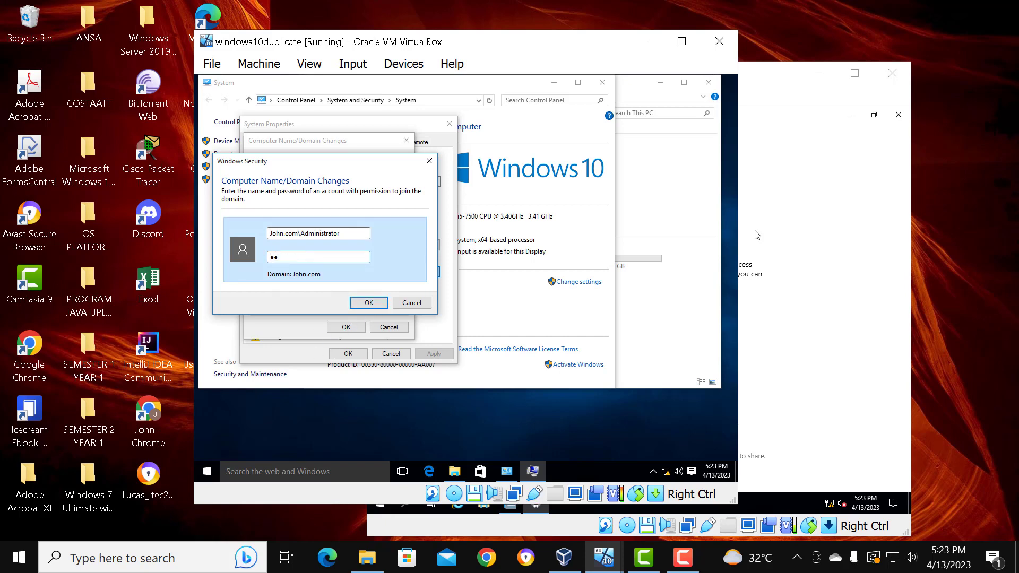
{"action": "type", "text": "••••••"}
{"action": "left_click", "coordinate": [368, 304]}
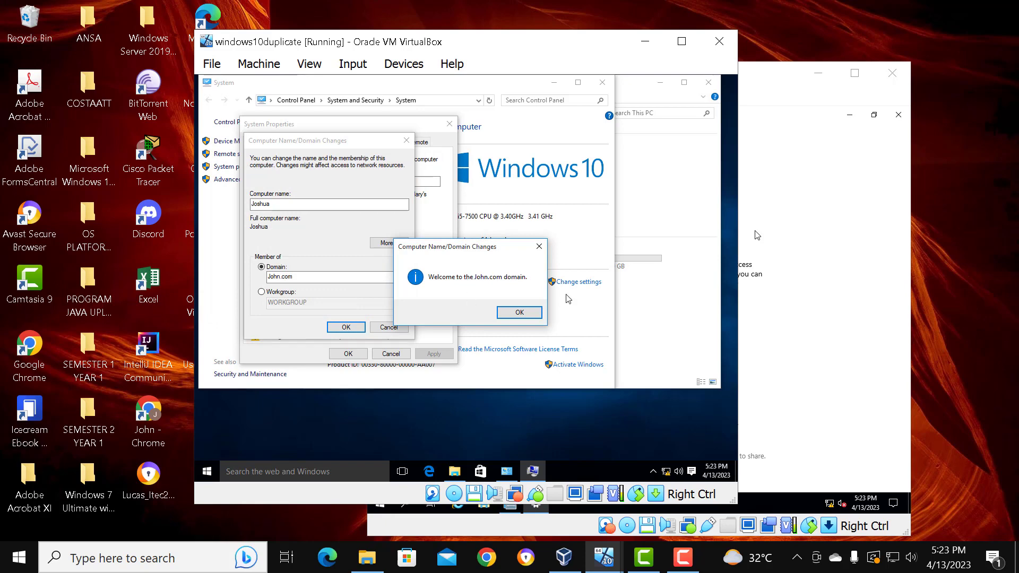
Acknowledge the domain join messages, close System Properties, and restart the Windows 10 client to apply the changes.
{"action": "left_click", "coordinate": [519, 313]}
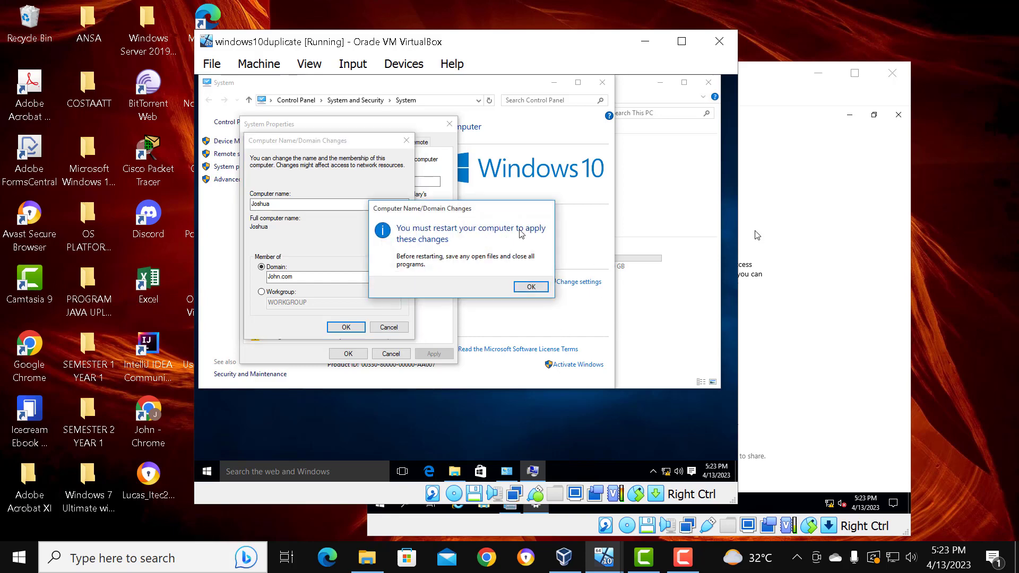
{"action": "left_click", "coordinate": [528, 291]}
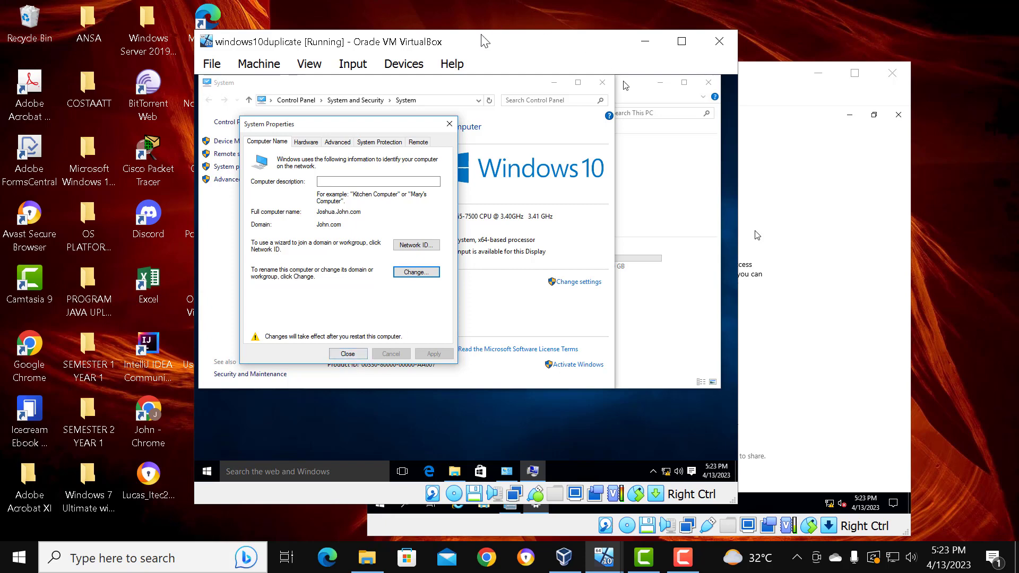
{"action": "left_click", "coordinate": [450, 123]}
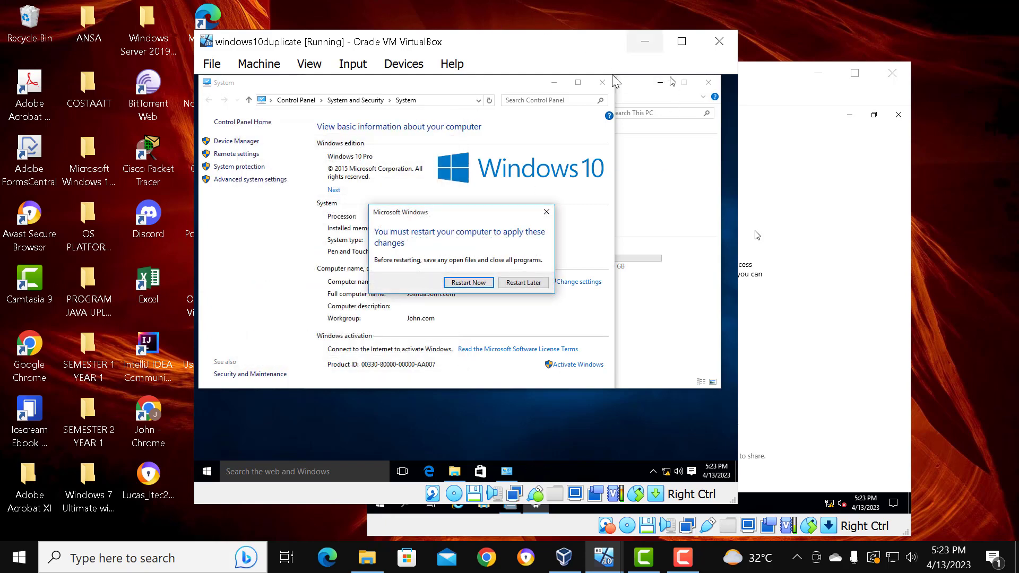
{"action": "left_click", "coordinate": [468, 283]}
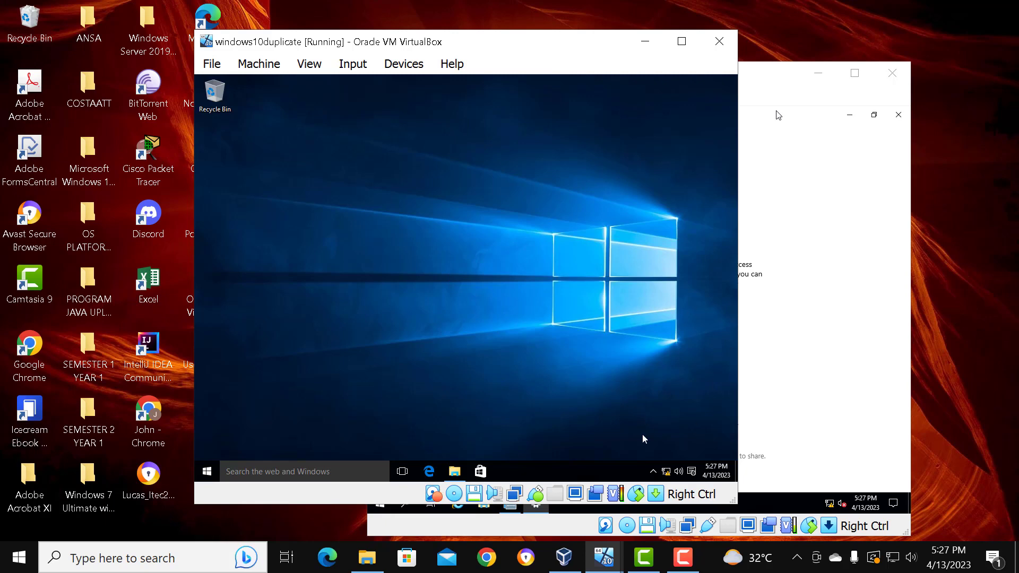
Check the client's active network and the domain profile's advanced sharing settings, then minimize Network and Sharing Center.
{"action": "left_click", "coordinate": [653, 471]}
{"action": "right_click", "coordinate": [667, 472]}
{"action": "left_click", "coordinate": [672, 462]}
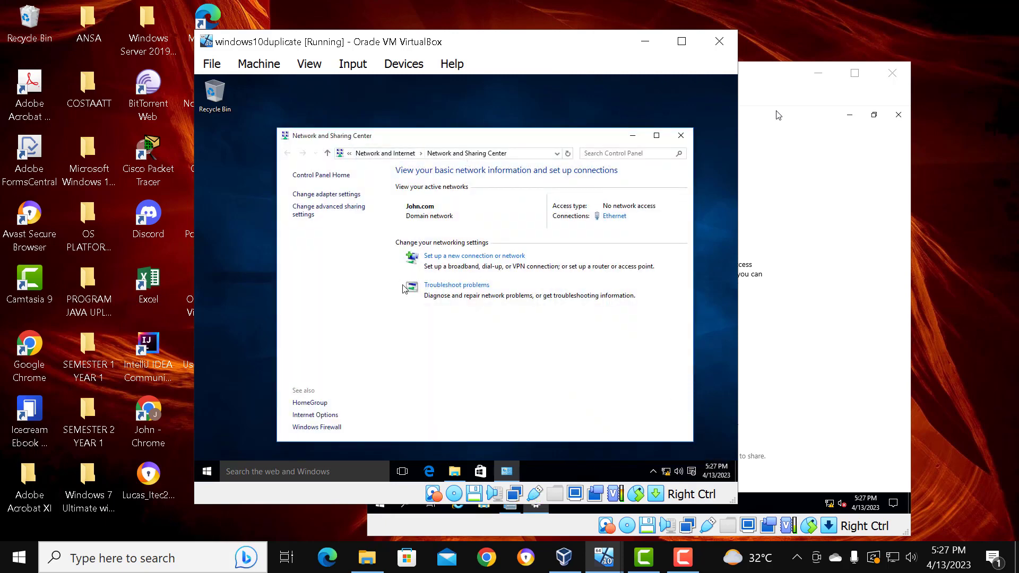
{"action": "left_click", "coordinate": [336, 214]}
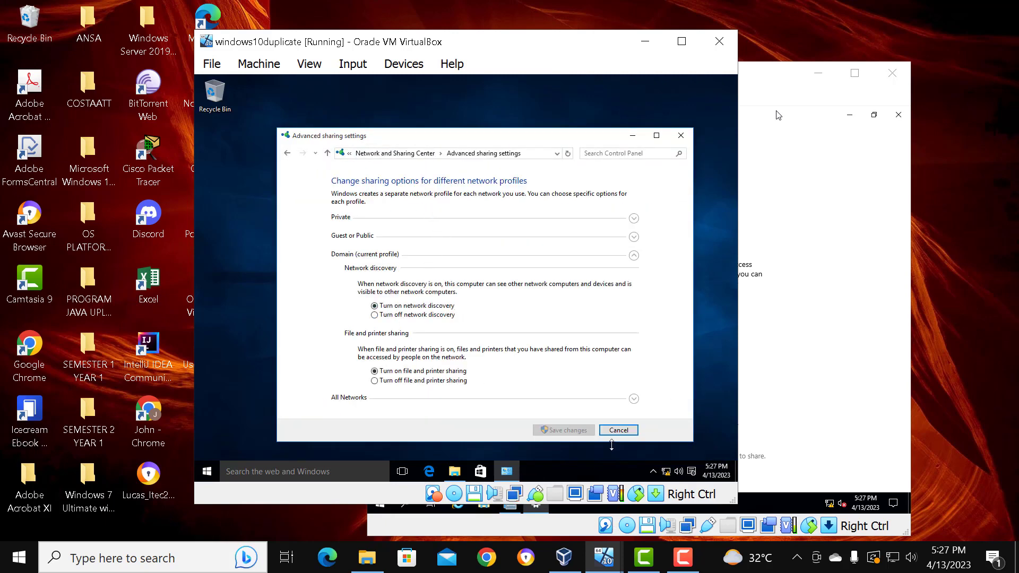
{"action": "left_click", "coordinate": [616, 430]}
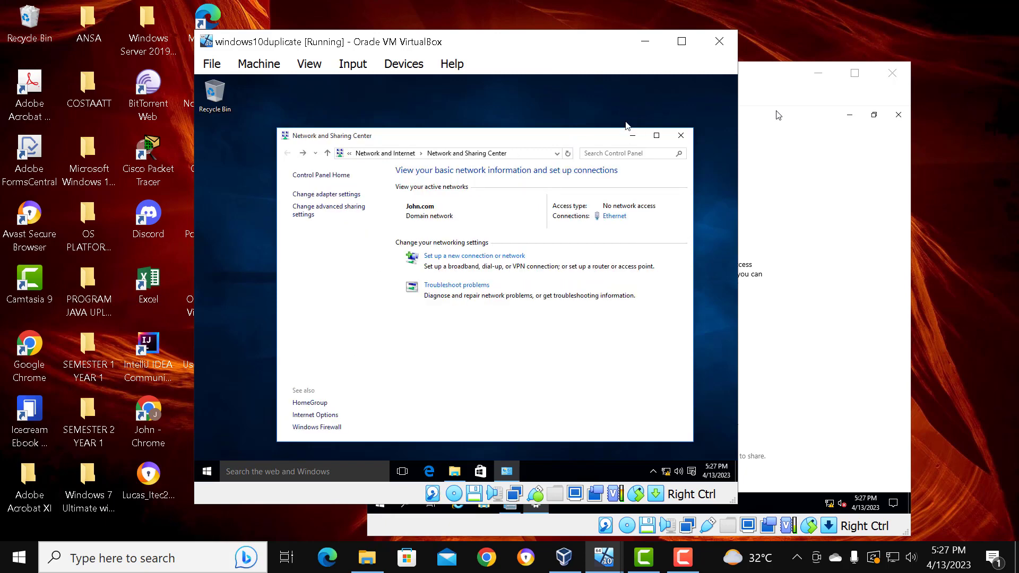
{"action": "left_click", "coordinate": [632, 136]}
Check the Windows 10 client's computer name and domain in the properties of This PC.
{"action": "left_click", "coordinate": [457, 467]}
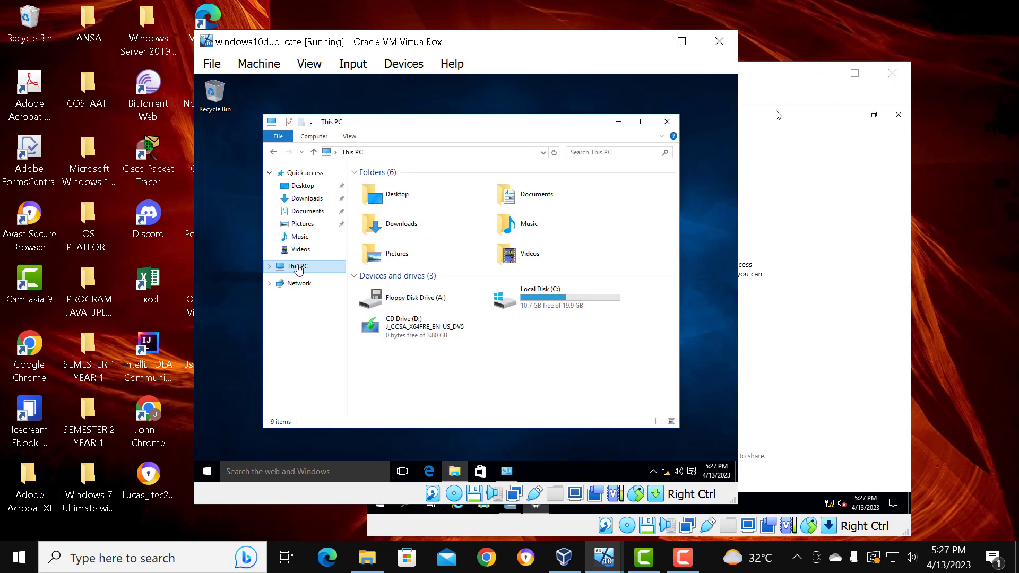
{"action": "right_click", "coordinate": [296, 269]}
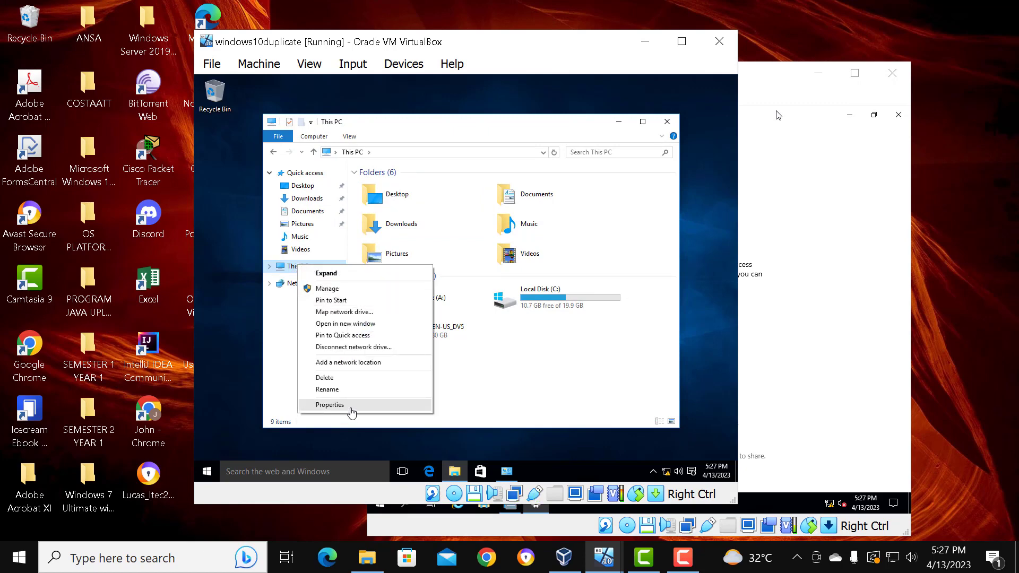
{"action": "left_click", "coordinate": [351, 409]}
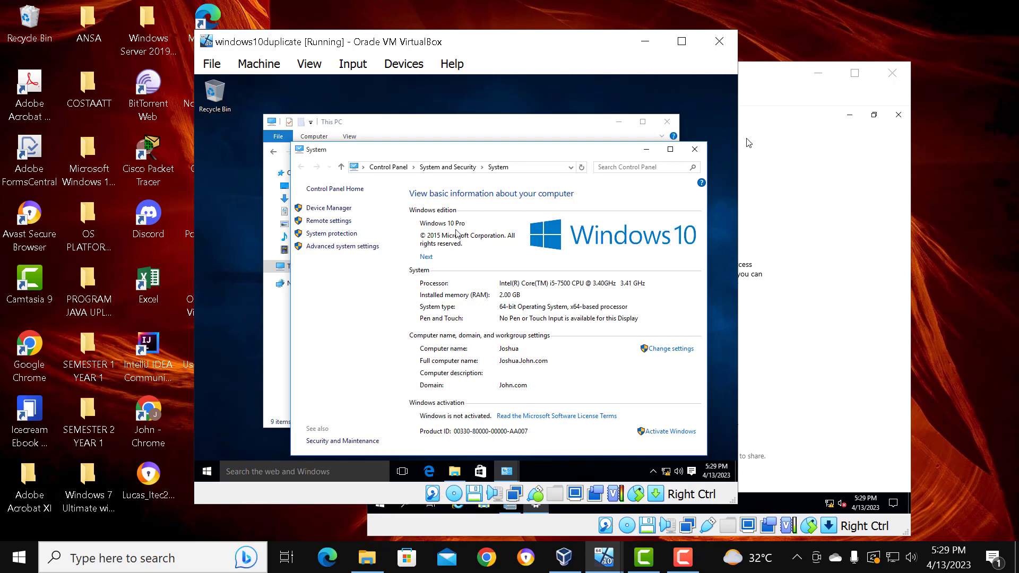
Minimize the client virtual machine, reposition the serverduplicate window, and clear the server desktop by closing Settings and minimizing Server Manager.
{"action": "left_click", "coordinate": [655, 42]}
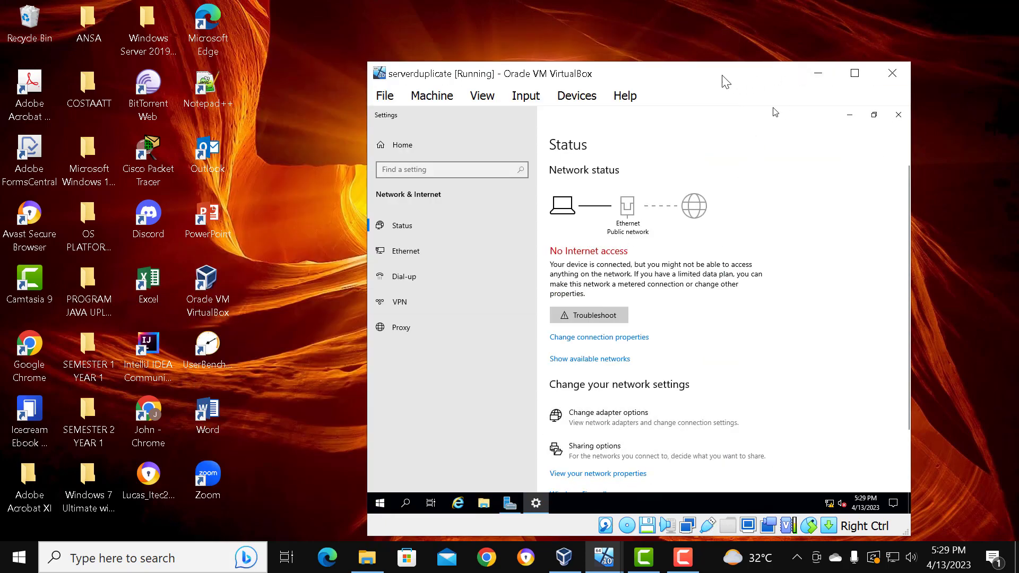
{"action": "left_click_drag", "start_coordinate": [724, 80], "coordinate": [652, 61]}
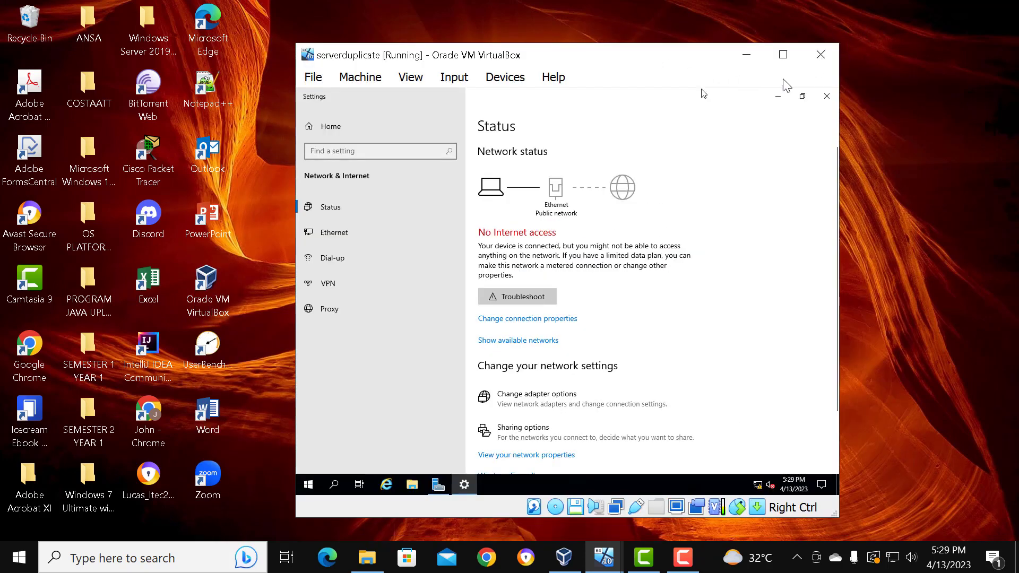
{"action": "left_click", "coordinate": [827, 95]}
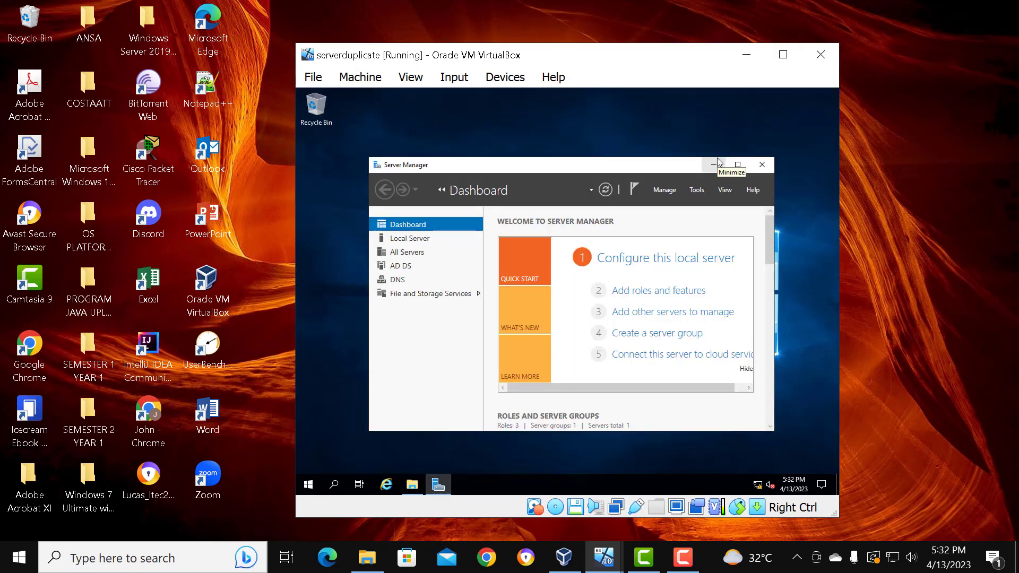
{"action": "left_click", "coordinate": [716, 164]}
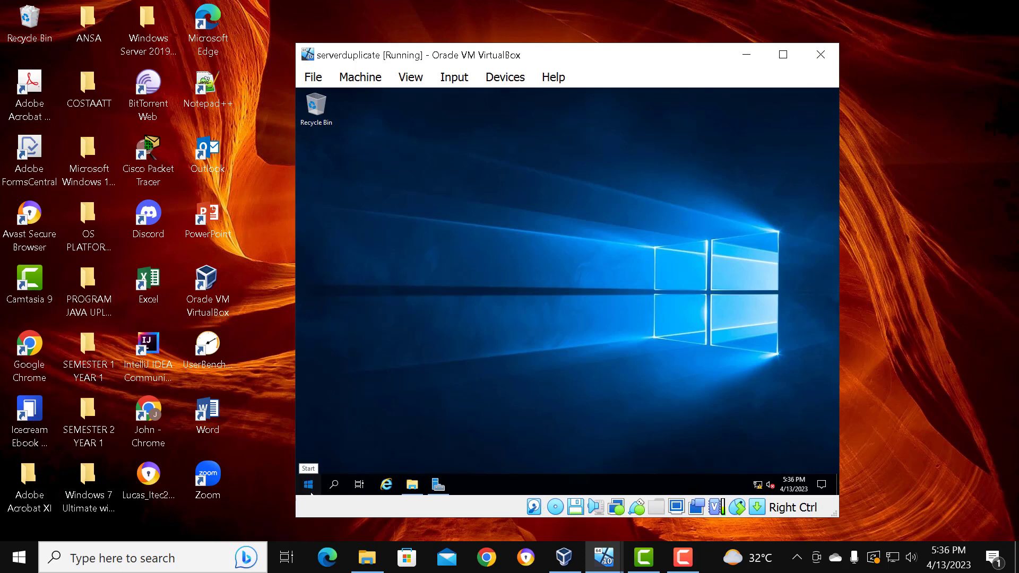
Open Active Directory Users and Computers on the server to view the Computers container of John.com.
{"action": "left_click", "coordinate": [308, 485]}
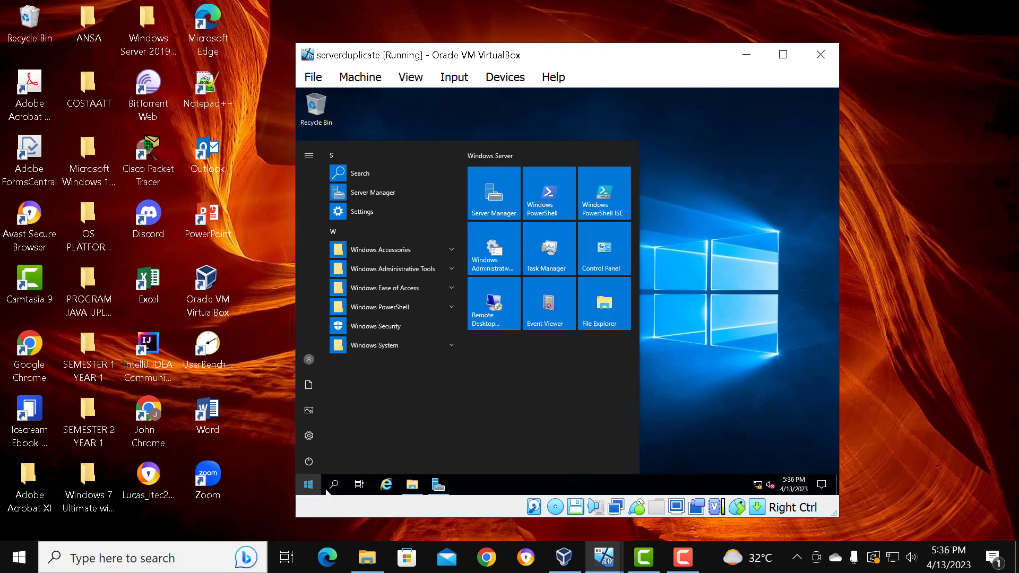
{"action": "left_click", "coordinate": [415, 269]}
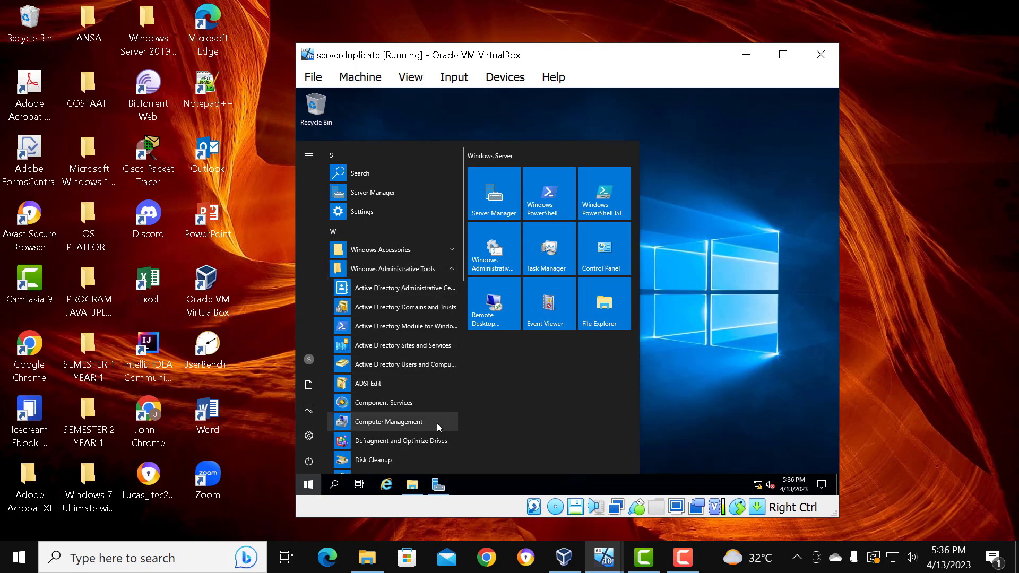
{"action": "left_click", "coordinate": [420, 365]}
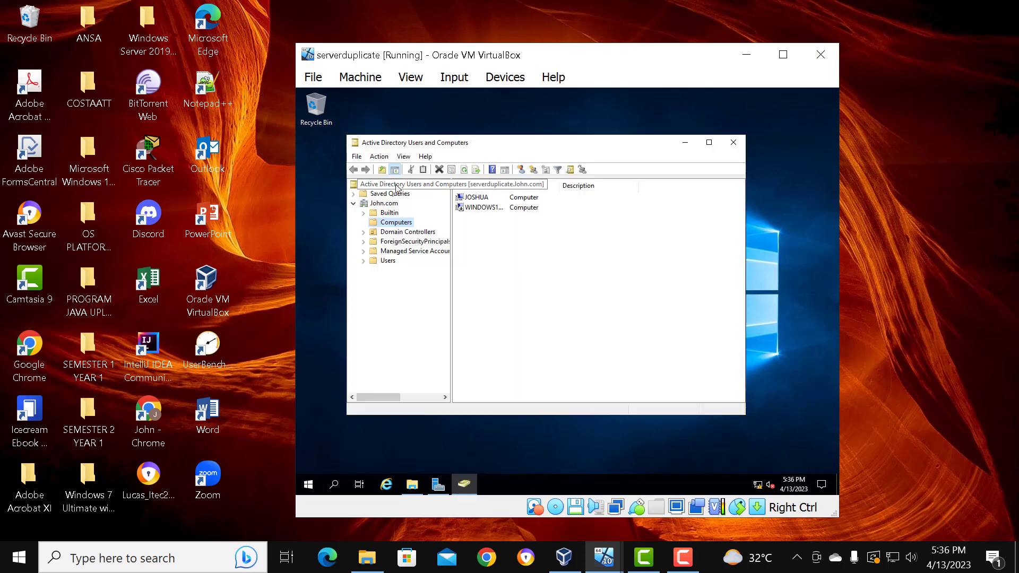
View the properties of the JOSHUA computer account in the Computers container of John.com.
{"action": "double_click", "coordinate": [392, 204]}
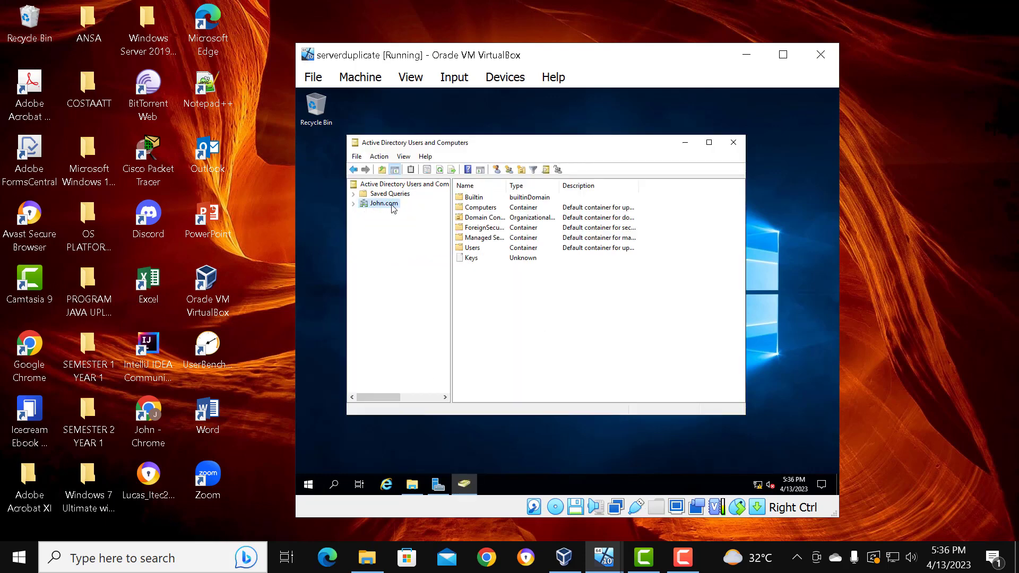
{"action": "double_click", "coordinate": [480, 208]}
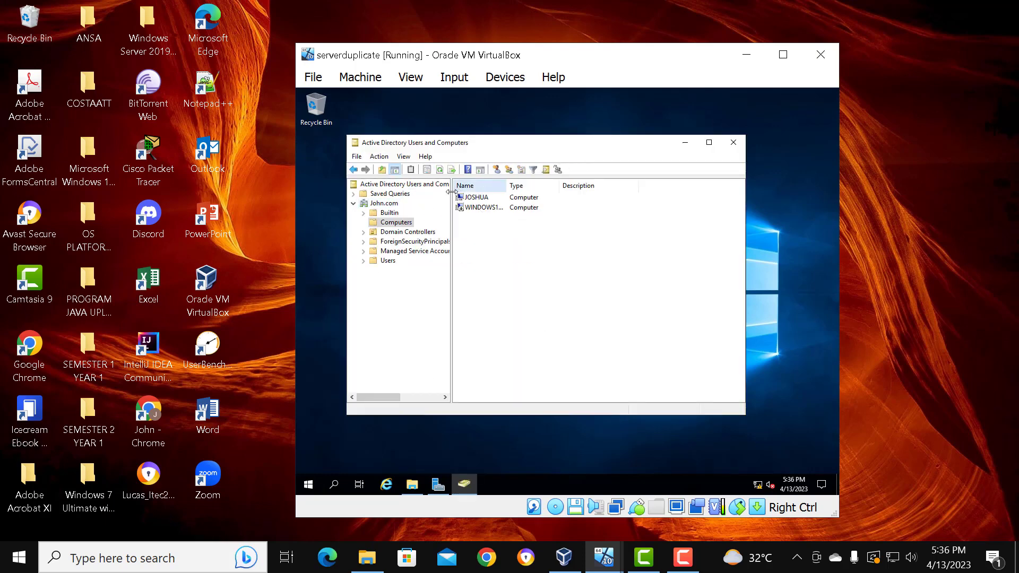
{"action": "left_click", "coordinate": [484, 199]}
{"action": "right_click", "coordinate": [482, 200]}
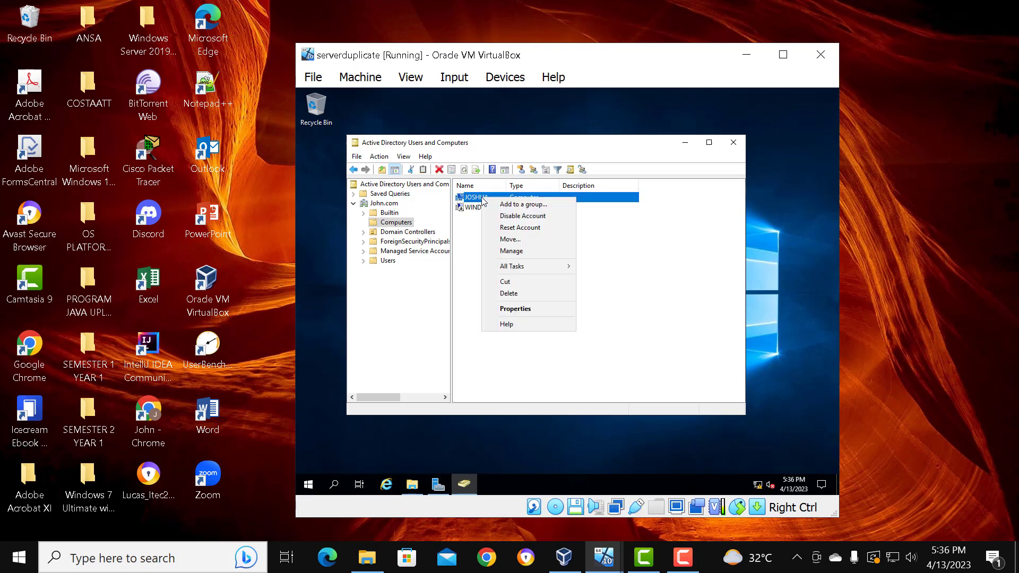
{"action": "left_click", "coordinate": [520, 310]}
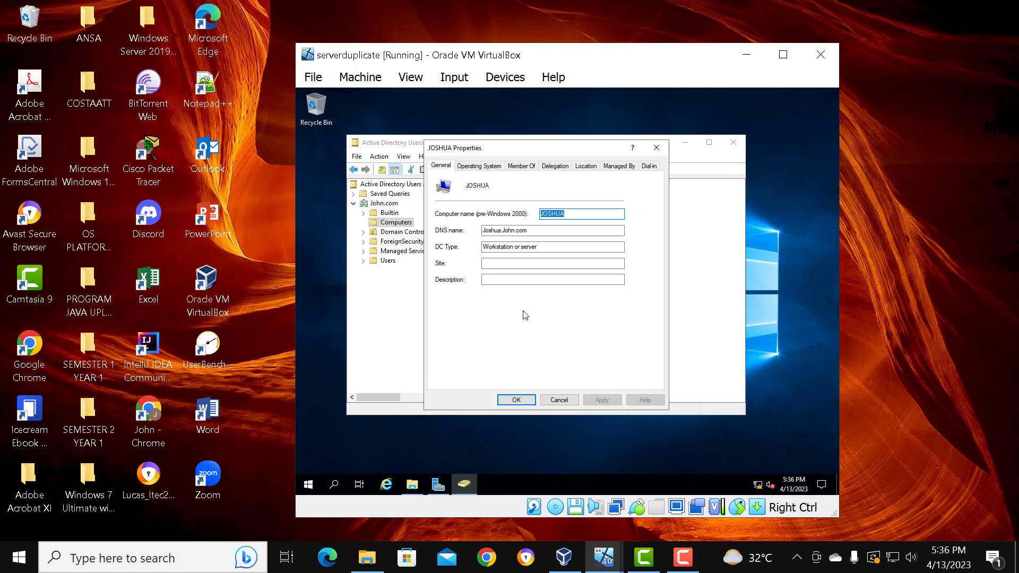
Trust the JOSHUA computer for delegation to any service (Kerberos only), and close Active Directory Users and Computers.
{"action": "left_click", "coordinate": [555, 167]}
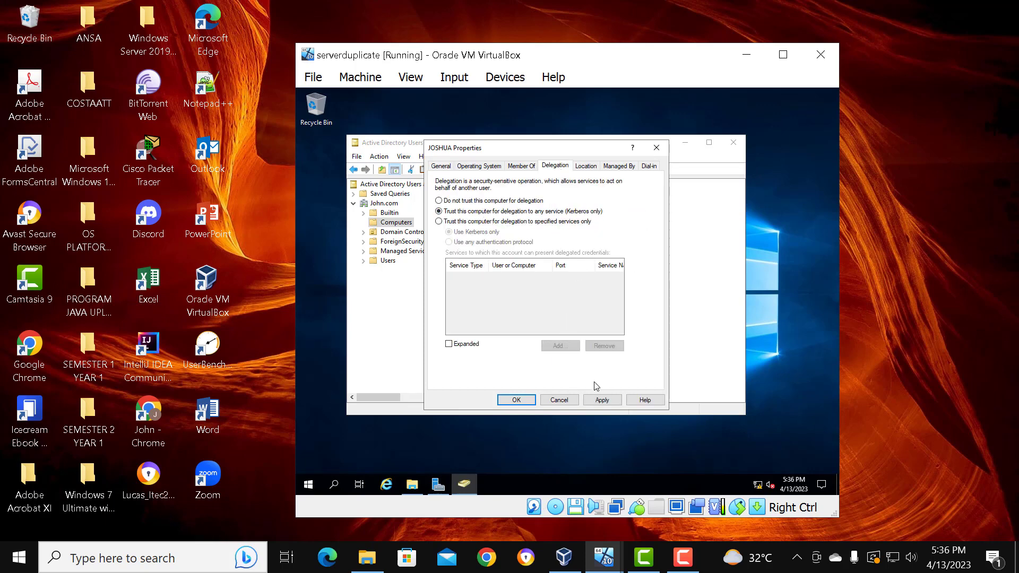
{"action": "left_click", "coordinate": [595, 397]}
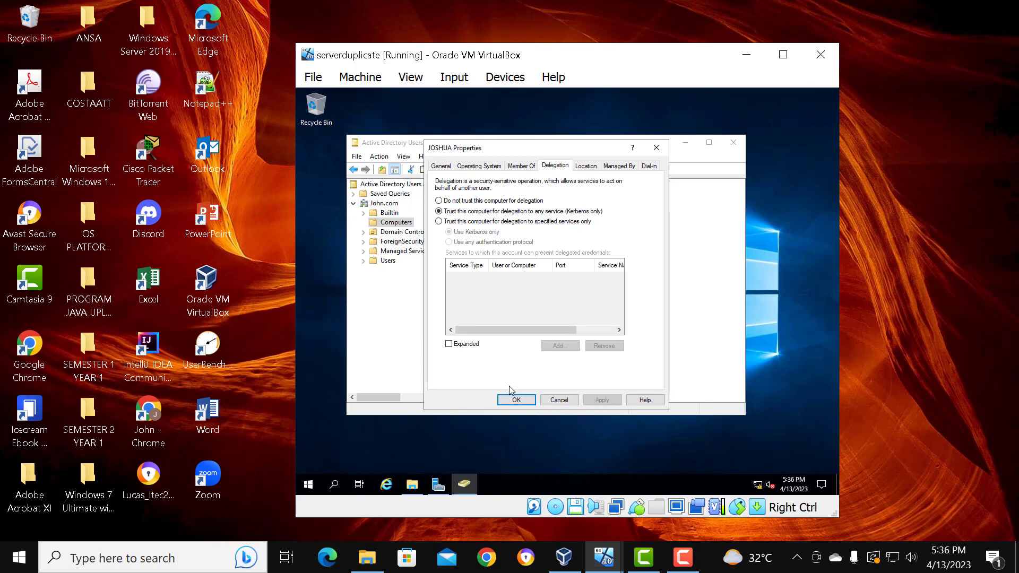
{"action": "left_click", "coordinate": [512, 400]}
{"action": "left_click", "coordinate": [567, 251]}
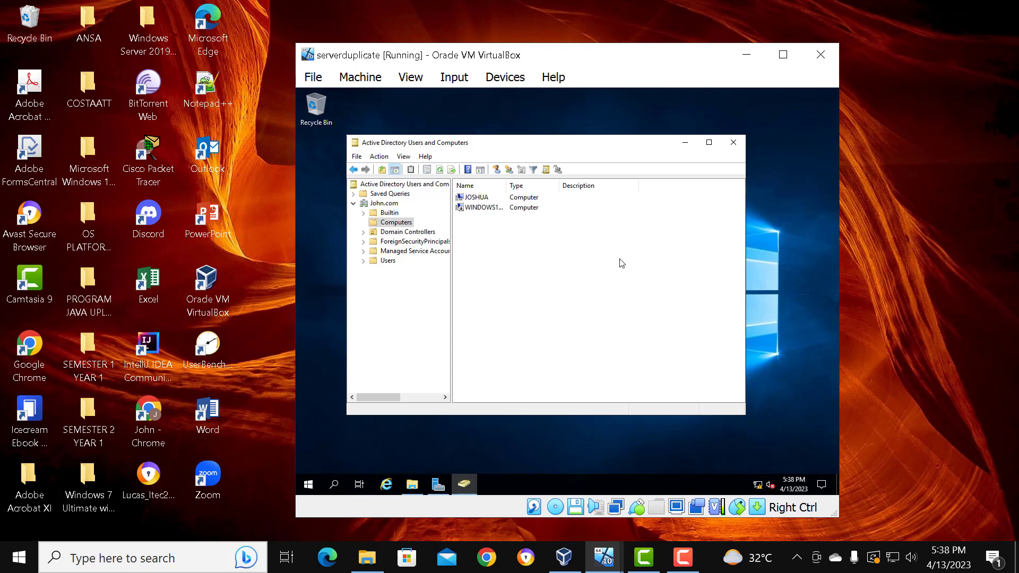
{"action": "left_click", "coordinate": [733, 142]}
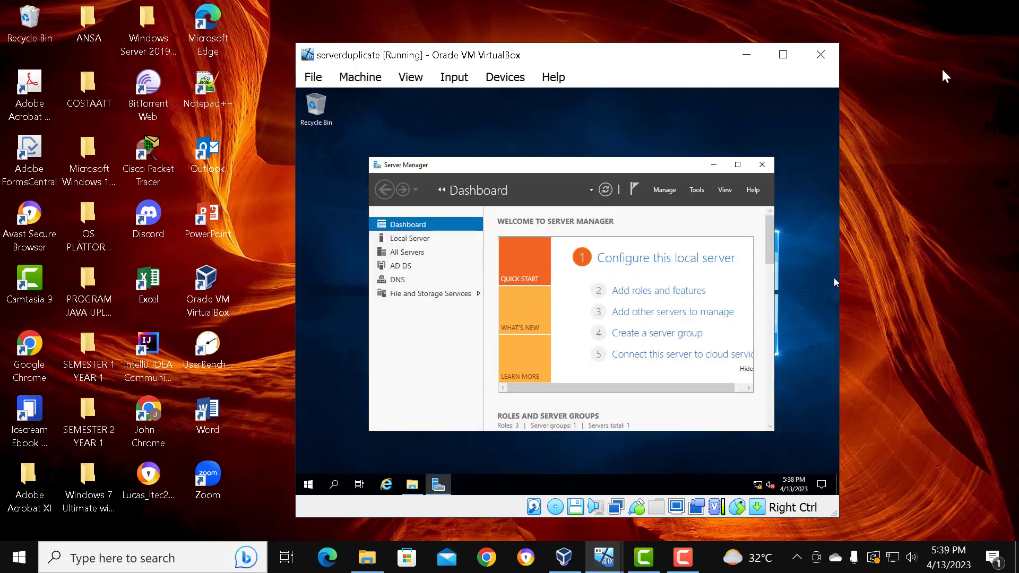
Open the Services console from Server Manager on the server and go to the Function Discovery Provider Host service.
{"action": "left_click", "coordinate": [697, 191]}
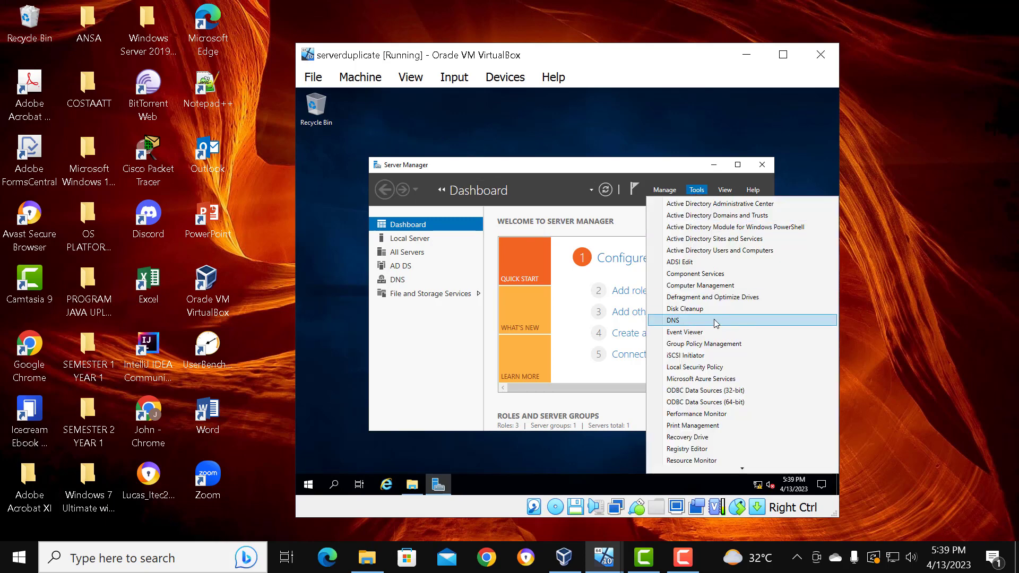
{"action": "scroll", "coordinate": [727, 355], "scroll_direction": "down", "scroll_amount": 3}
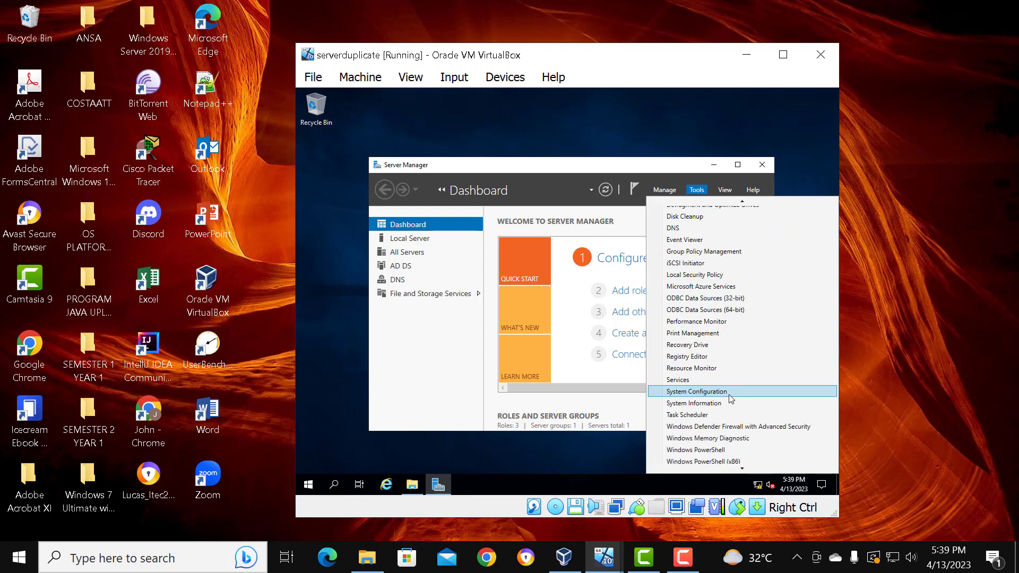
{"action": "left_click", "coordinate": [727, 381]}
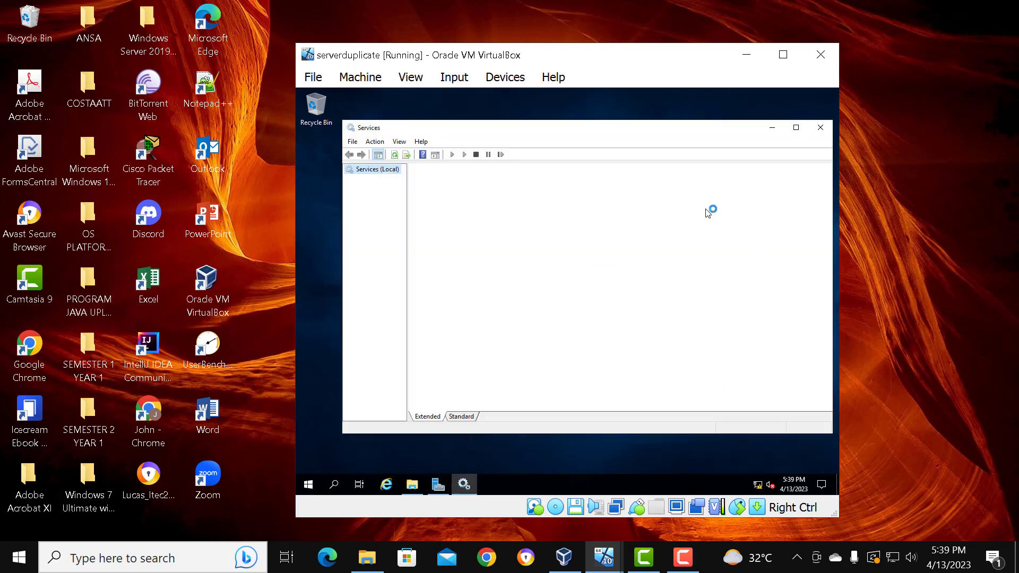
{"action": "left_click", "coordinate": [577, 248]}
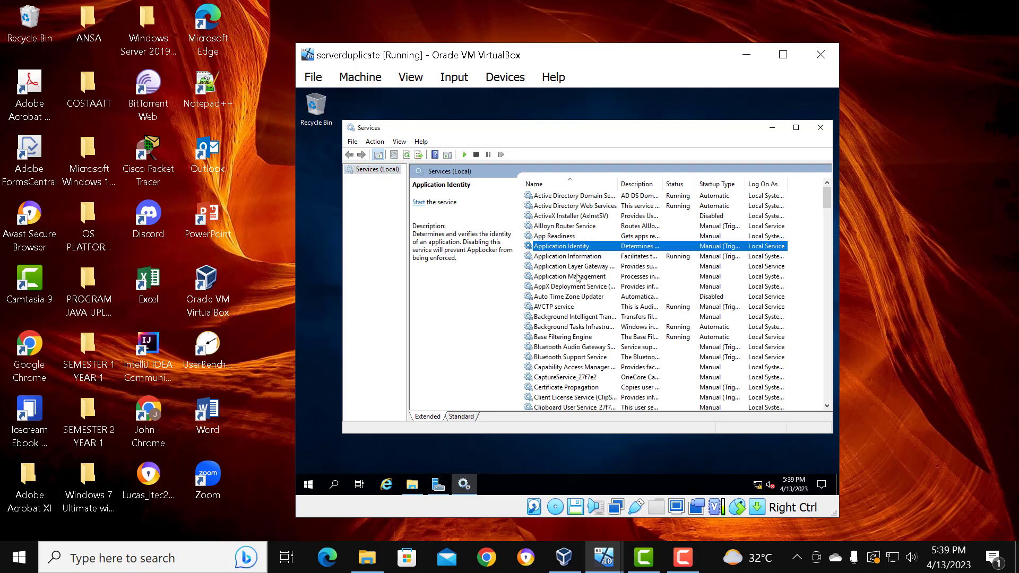
{"action": "key", "text": "f"}
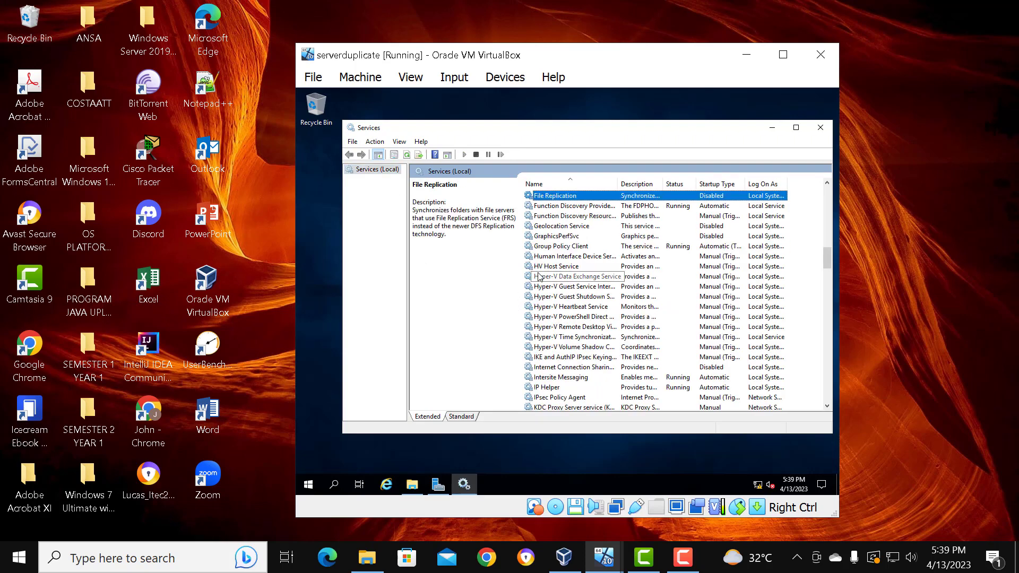
{"action": "key", "text": "Down"}
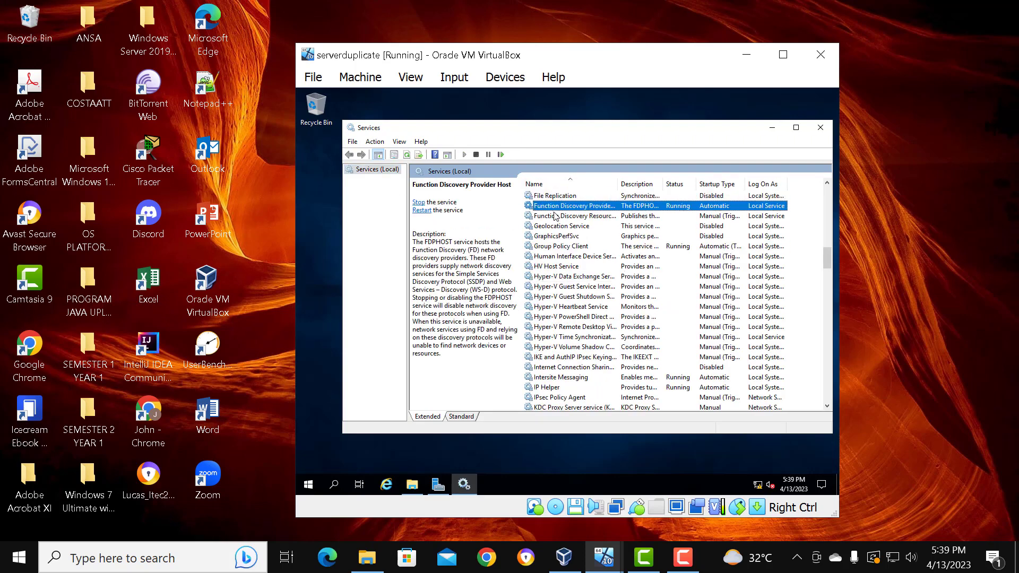
Set the server's Function Discovery Resource Publication service to Automatic startup and start it, closing Services once applied.
{"action": "left_click", "coordinate": [602, 219]}
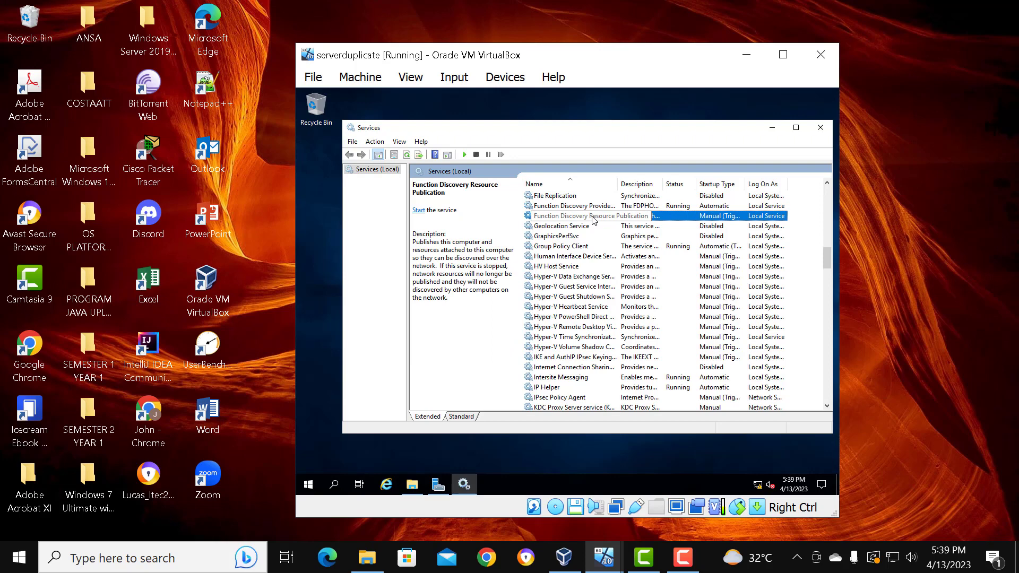
{"action": "right_click", "coordinate": [593, 220]}
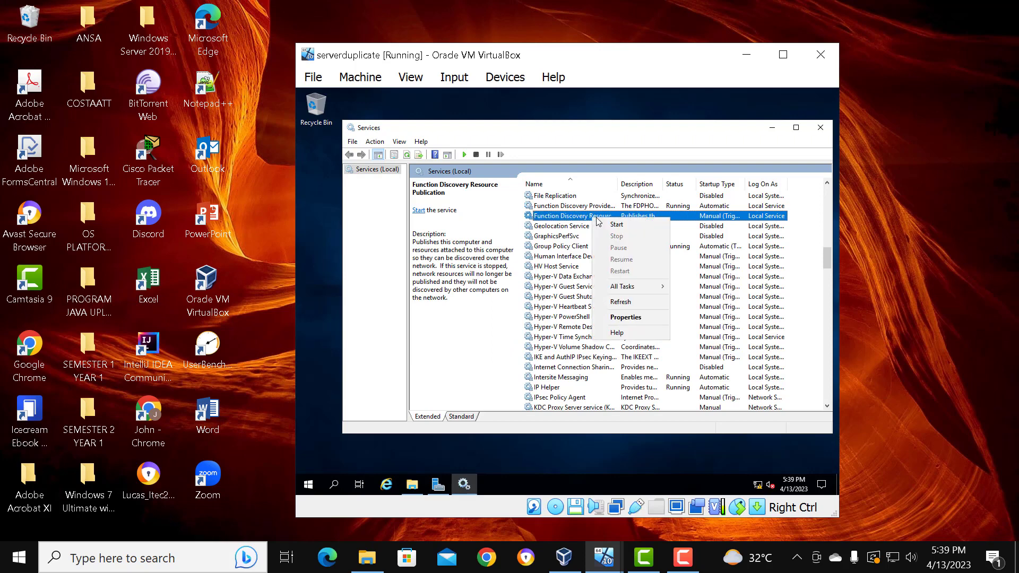
{"action": "left_click", "coordinate": [626, 317]}
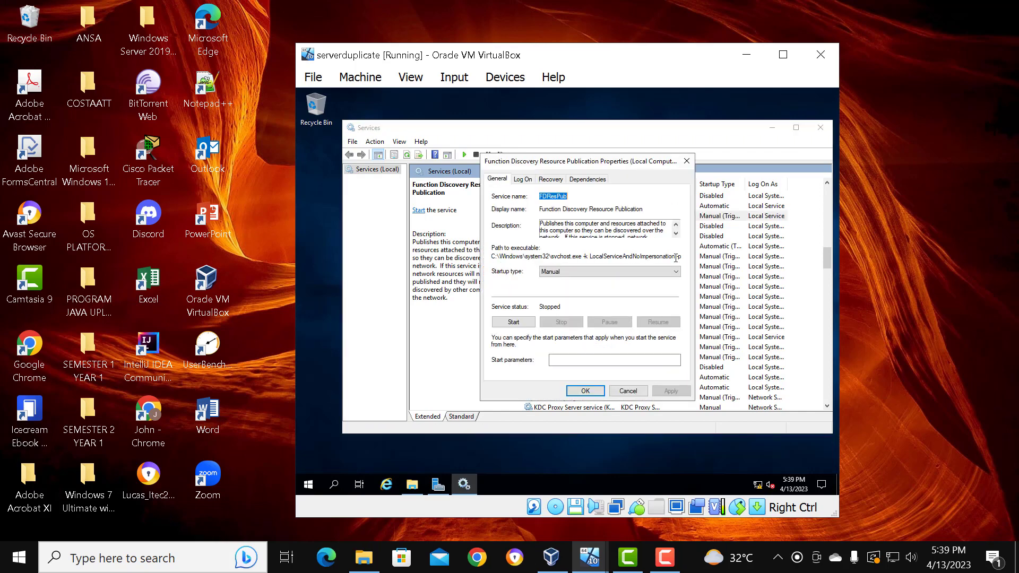
{"action": "left_click", "coordinate": [576, 271]}
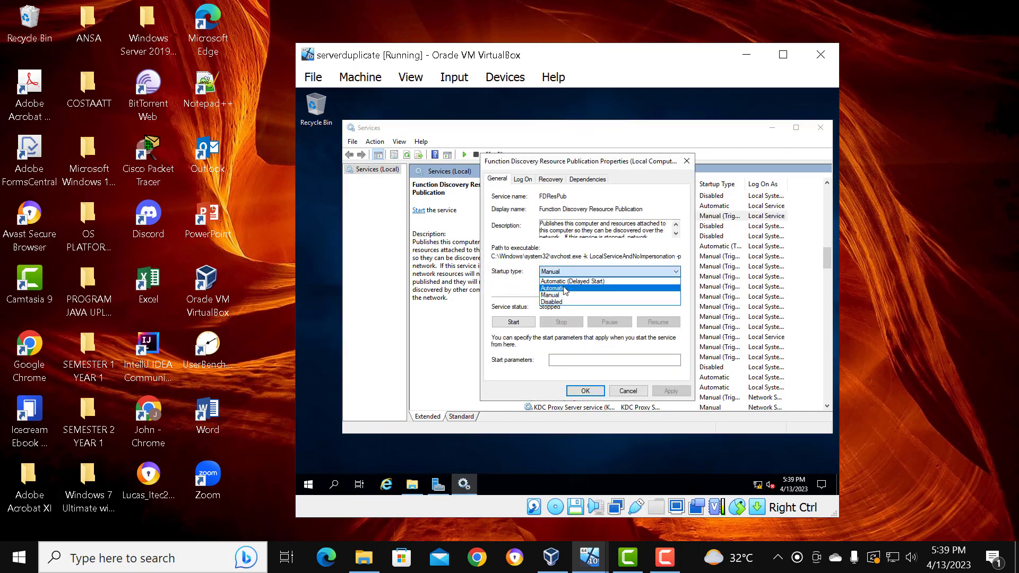
{"action": "left_click", "coordinate": [564, 289]}
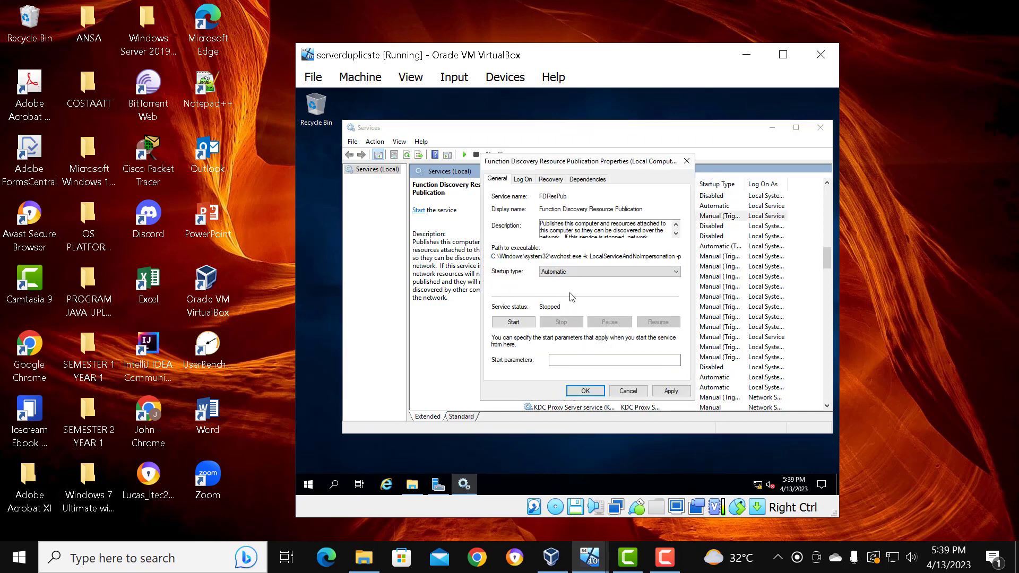
{"action": "left_click", "coordinate": [529, 325]}
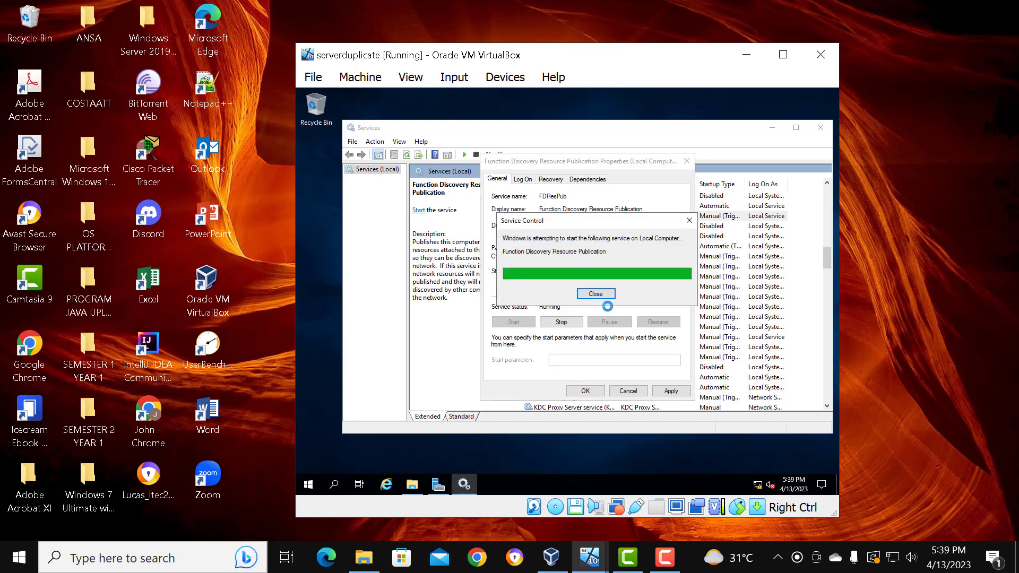
{"action": "left_click", "coordinate": [671, 391]}
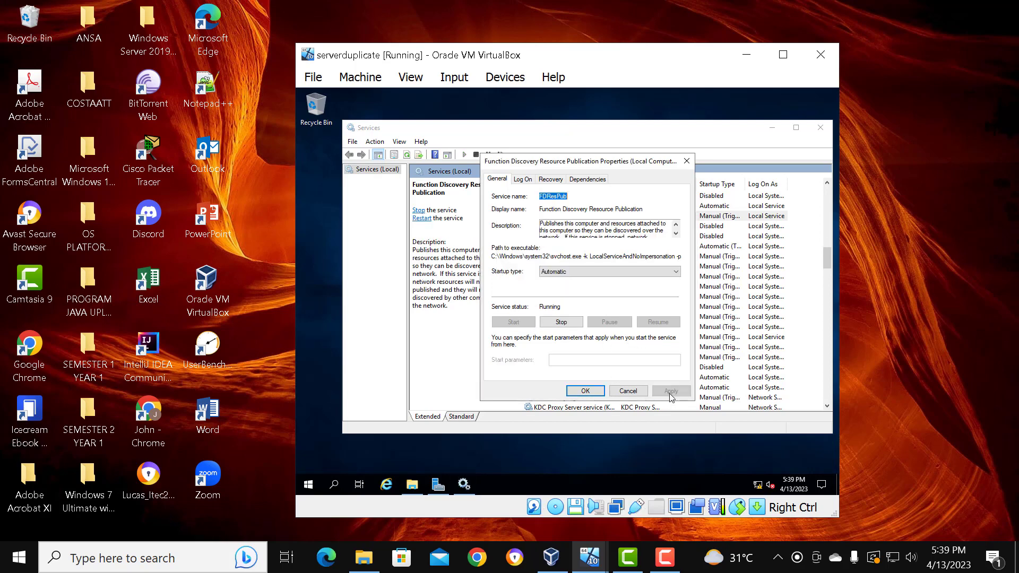
{"action": "left_click", "coordinate": [585, 391]}
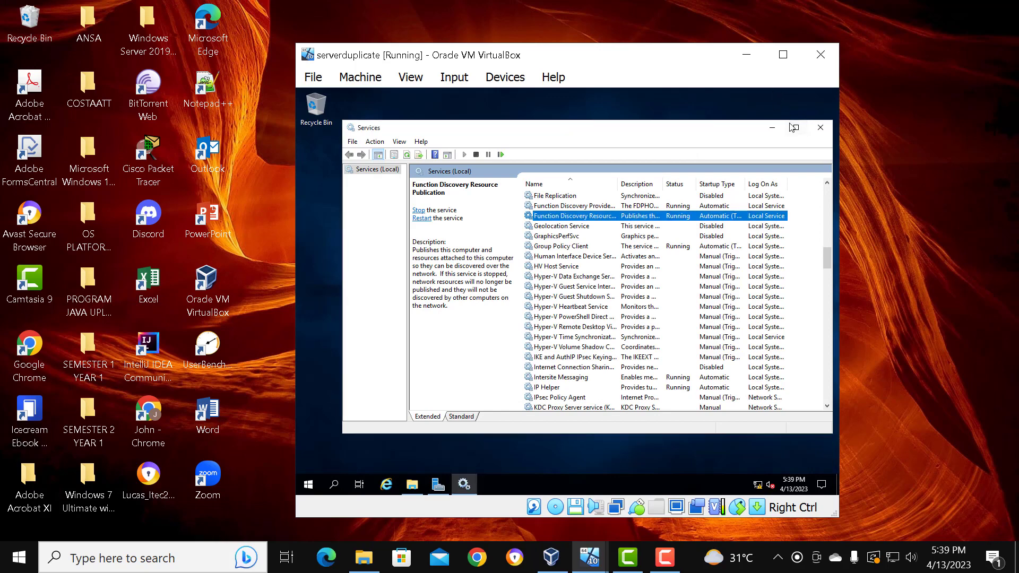
{"action": "left_click", "coordinate": [820, 127]}
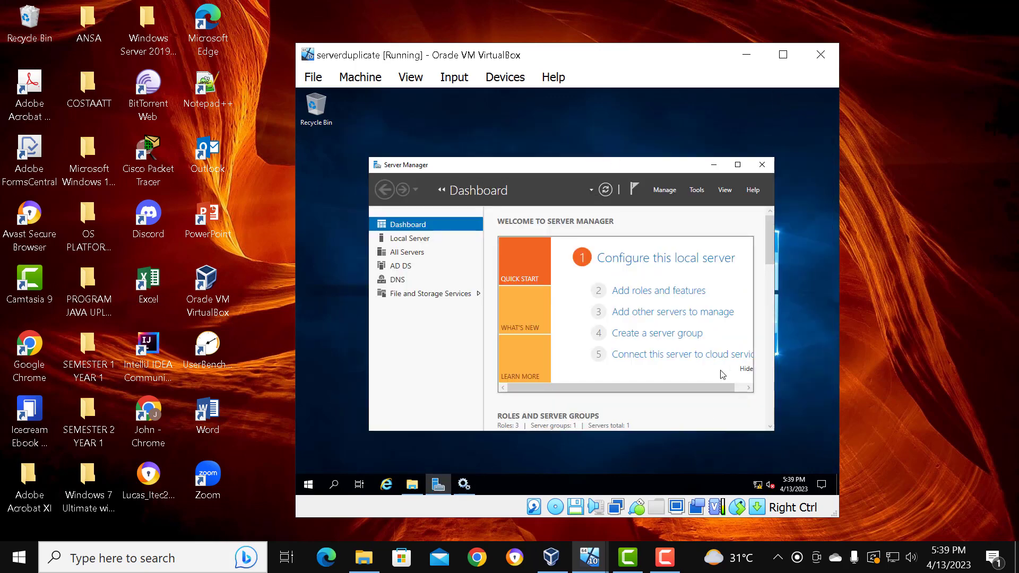
Switch to the windows10duplicate virtual machine past its lock screen, and close the System and This PC windows.
{"action": "left_click", "coordinate": [589, 558]}
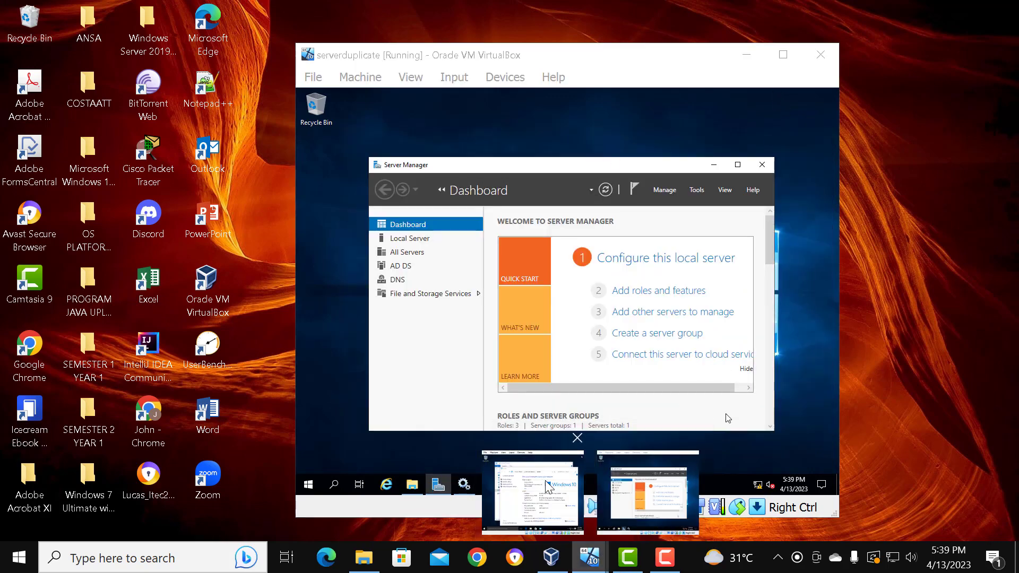
{"action": "left_click", "coordinate": [543, 484]}
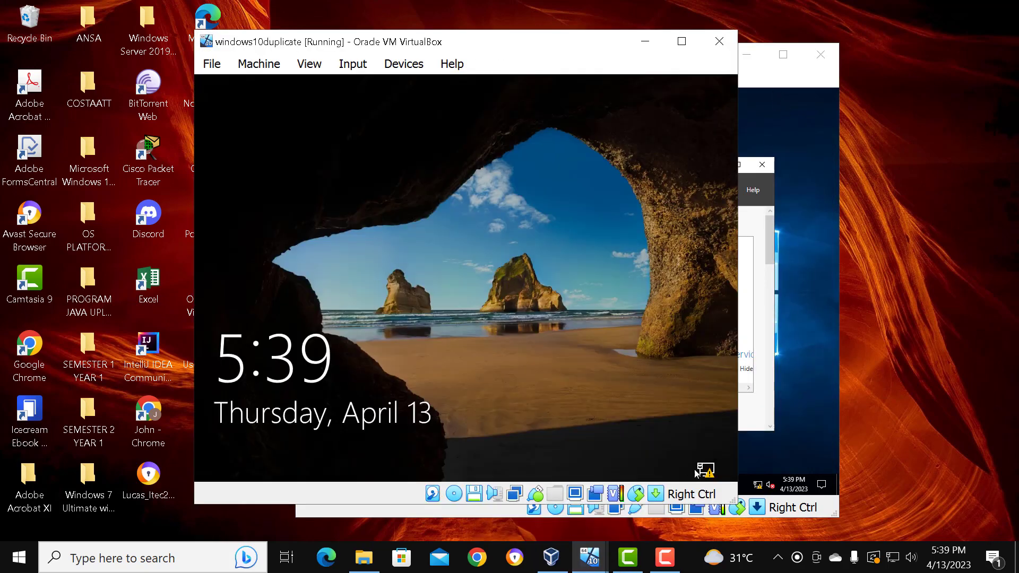
{"action": "left_click", "coordinate": [485, 385]}
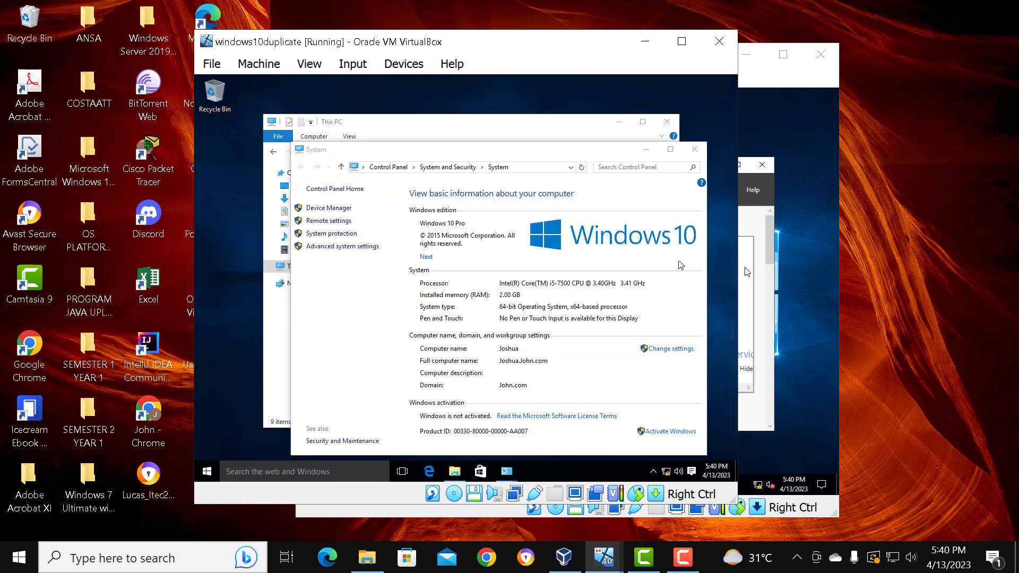
{"action": "left_click", "coordinate": [692, 154]}
{"action": "left_click", "coordinate": [663, 123]}
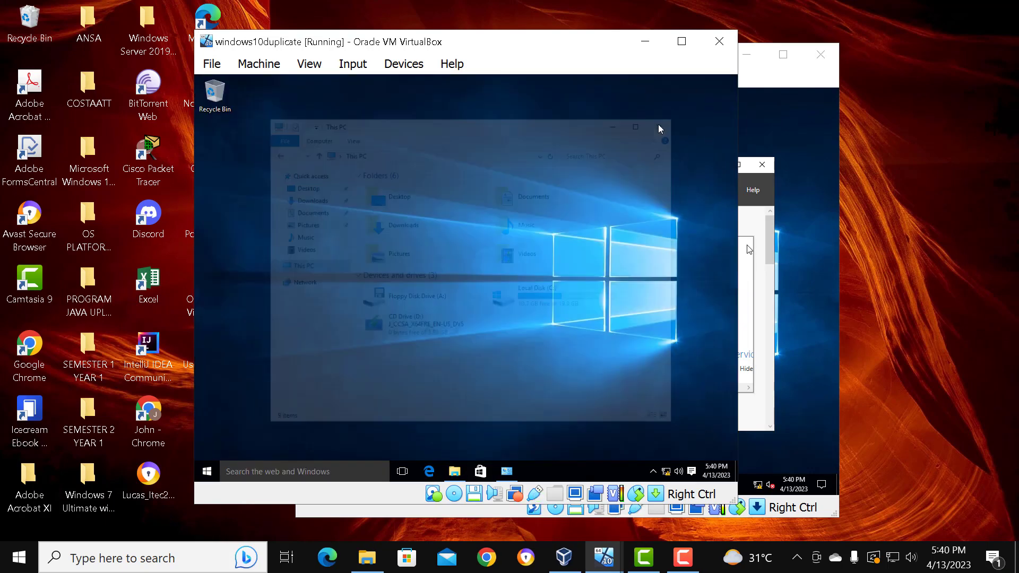
{"action": "left_click", "coordinate": [211, 476]}
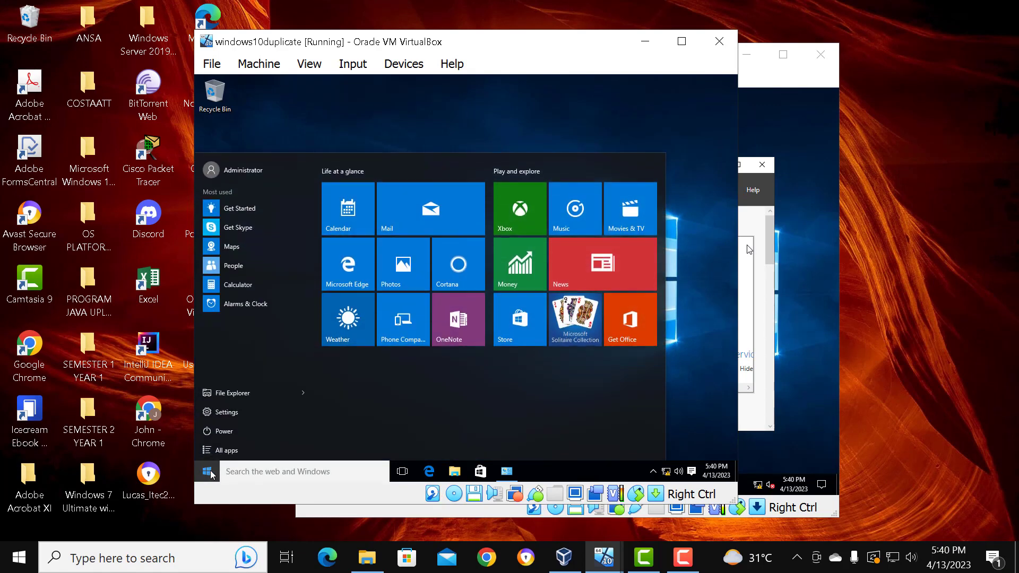
{"action": "left_click", "coordinate": [700, 277]}
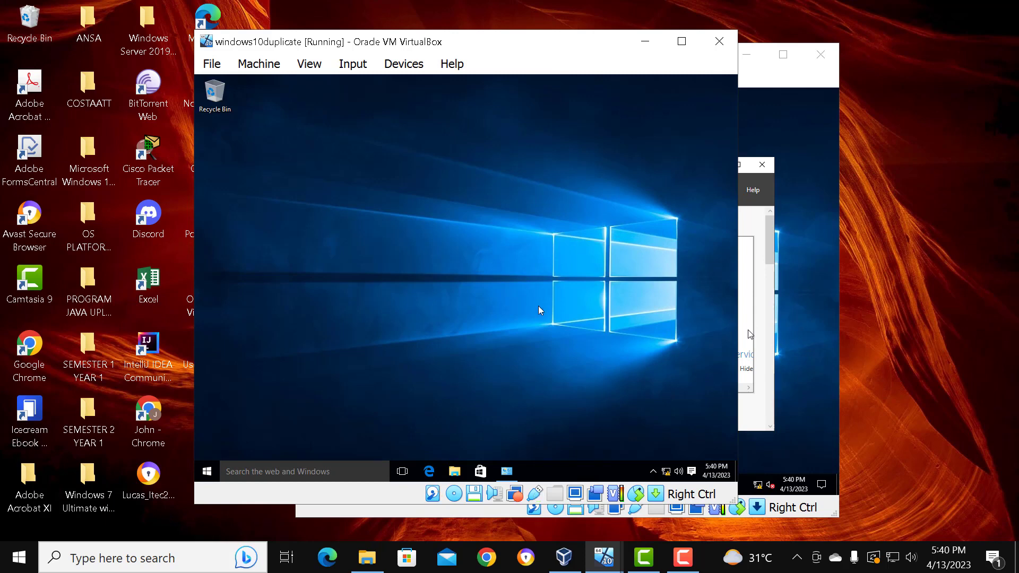
Open the Services console on the Windows 10 client through Task Manager's list of services.
{"action": "right_click", "coordinate": [536, 467]}
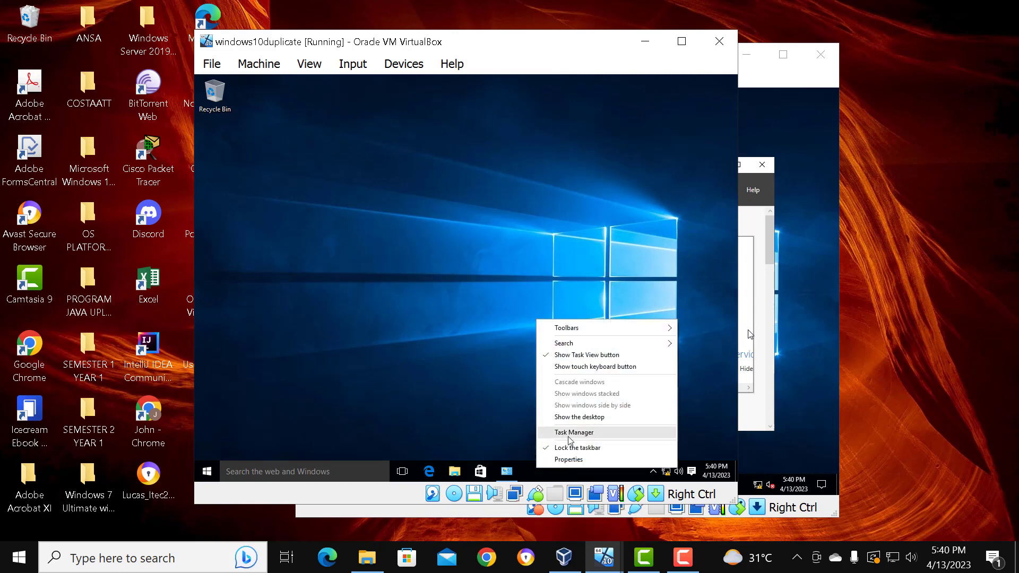
{"action": "left_click", "coordinate": [569, 437]}
{"action": "left_click", "coordinate": [246, 268]}
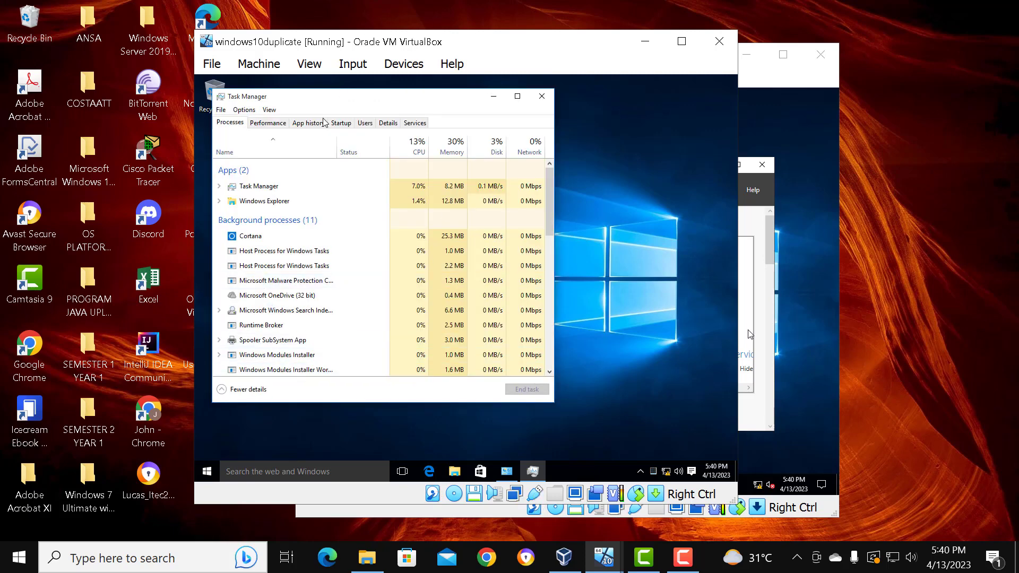
{"action": "left_click", "coordinate": [417, 126]}
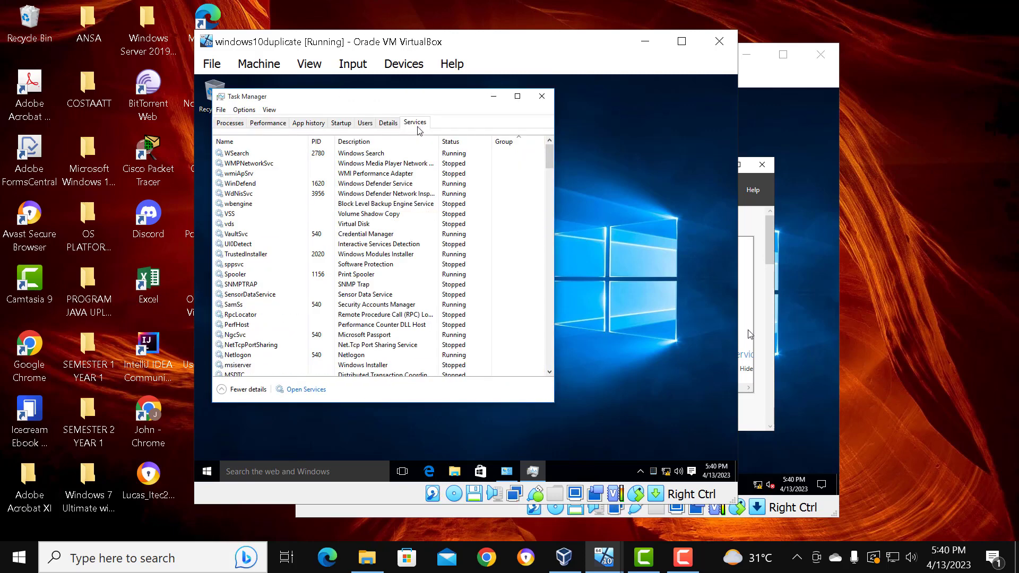
{"action": "left_click", "coordinate": [311, 390]}
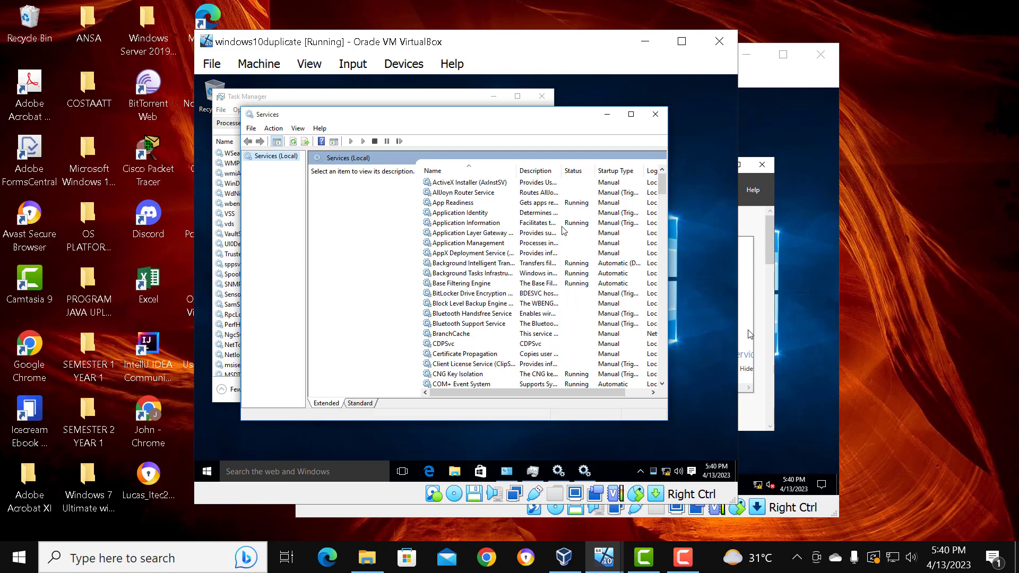
Set the client's Function Discovery Resource Publication service to Automatic startup and apply the change.
{"action": "left_click", "coordinate": [567, 273]}
{"action": "key", "text": "f"}
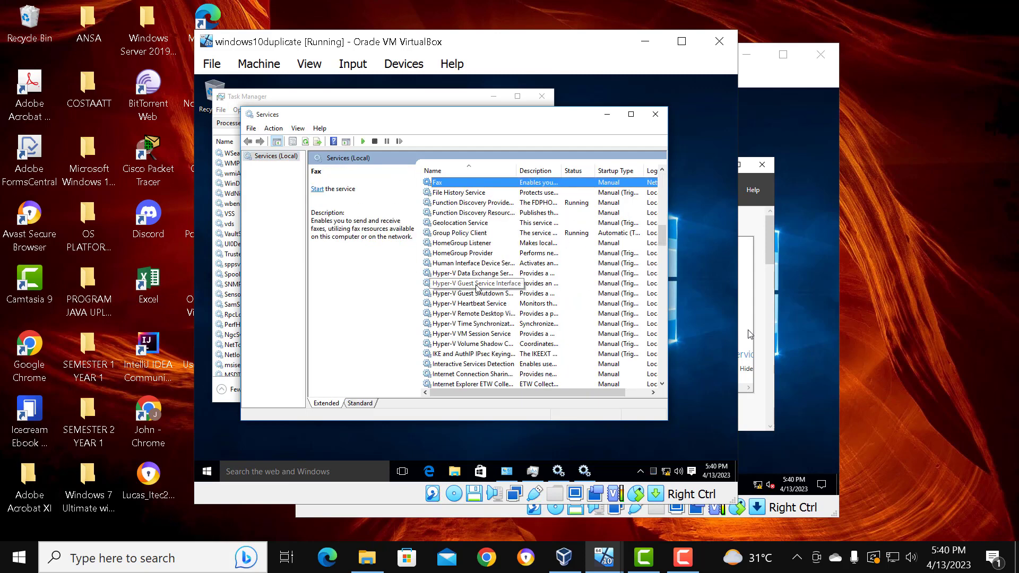
{"action": "left_click", "coordinate": [454, 206]}
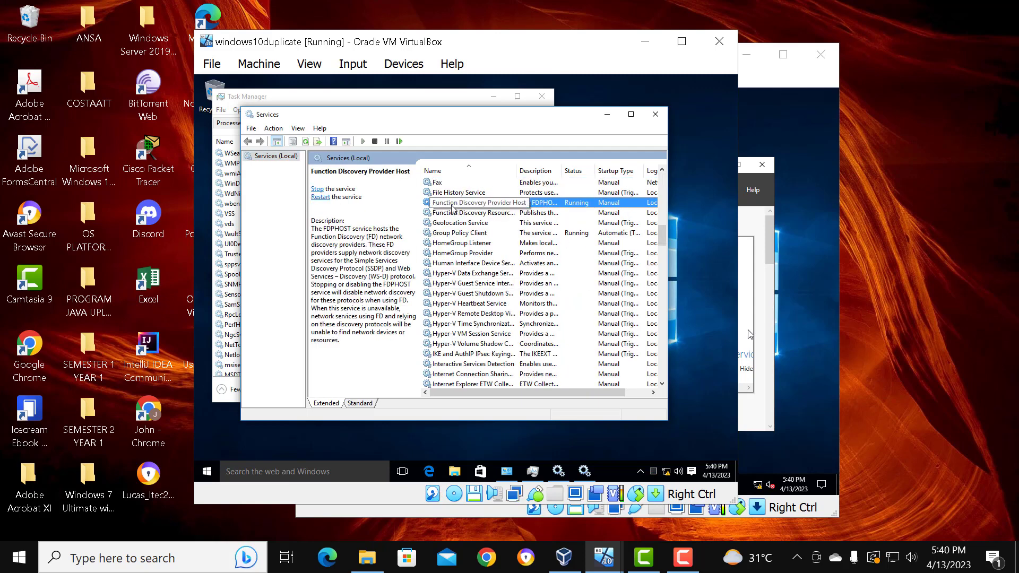
{"action": "left_click", "coordinate": [461, 213]}
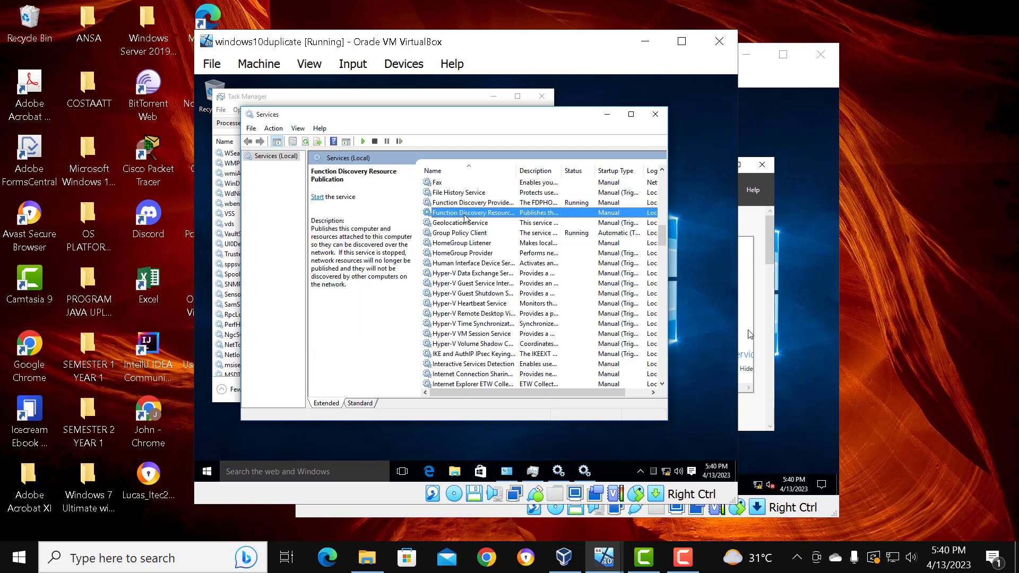
{"action": "right_click", "coordinate": [498, 219]}
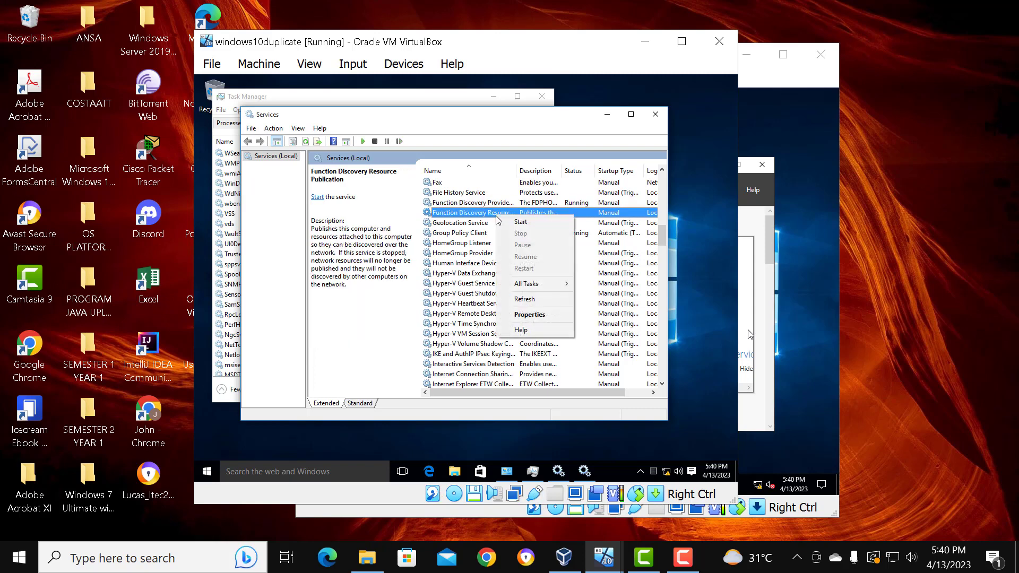
{"action": "left_click", "coordinate": [522, 315]}
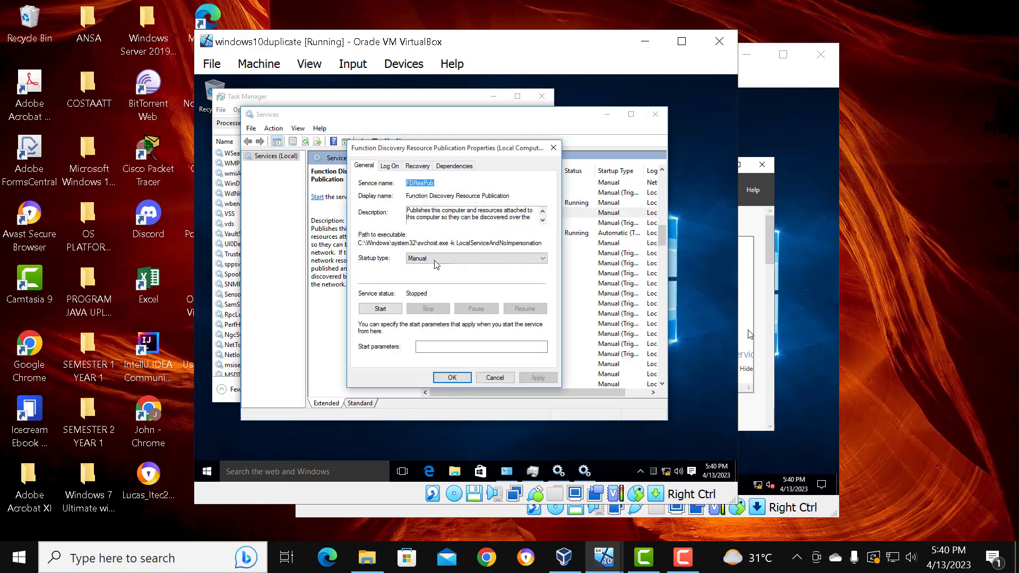
{"action": "left_click", "coordinate": [435, 264]}
{"action": "left_click", "coordinate": [441, 275]}
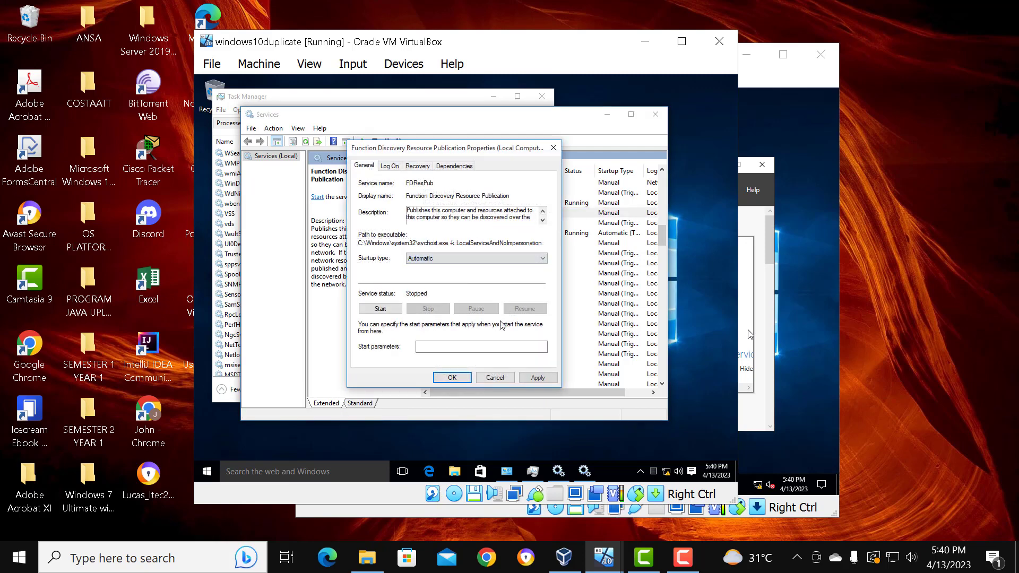
{"action": "left_click", "coordinate": [537, 378]}
{"action": "left_click", "coordinate": [451, 377]}
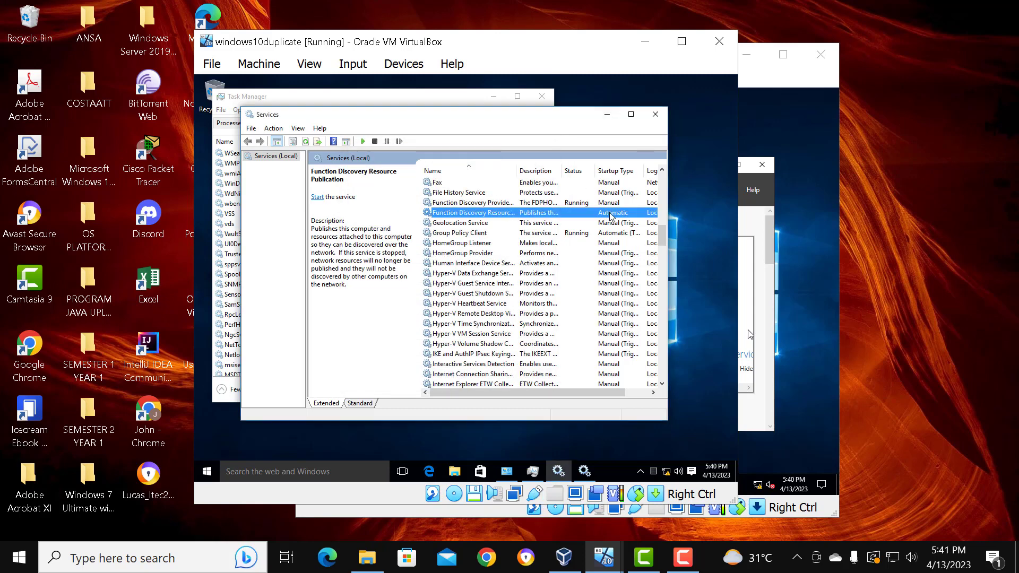
Start the client's Function Discovery Resource Publication service, and close the Services and Task Manager windows.
{"action": "right_click", "coordinate": [520, 214]}
{"action": "left_click", "coordinate": [553, 314]}
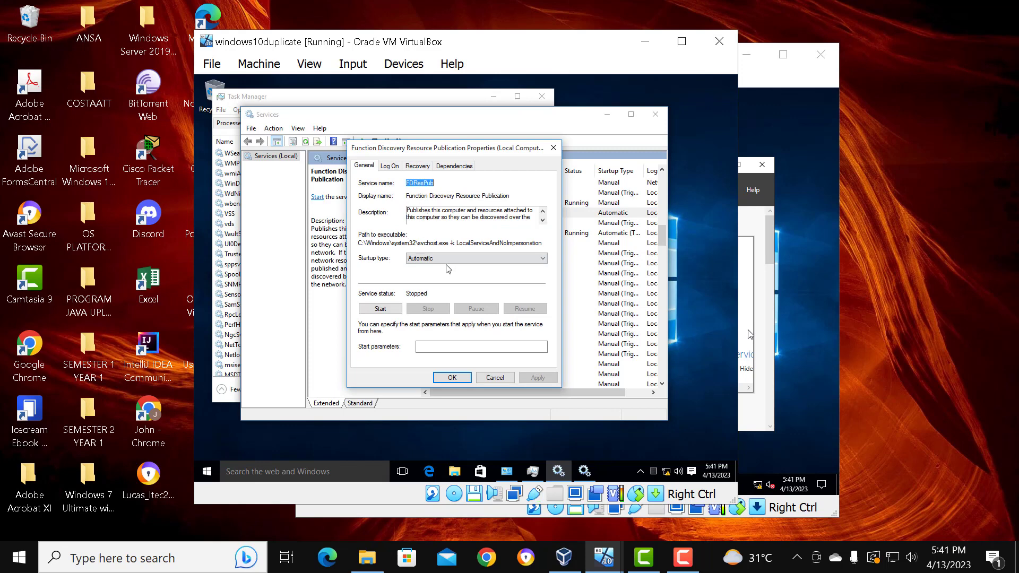
{"action": "left_click", "coordinate": [380, 308]}
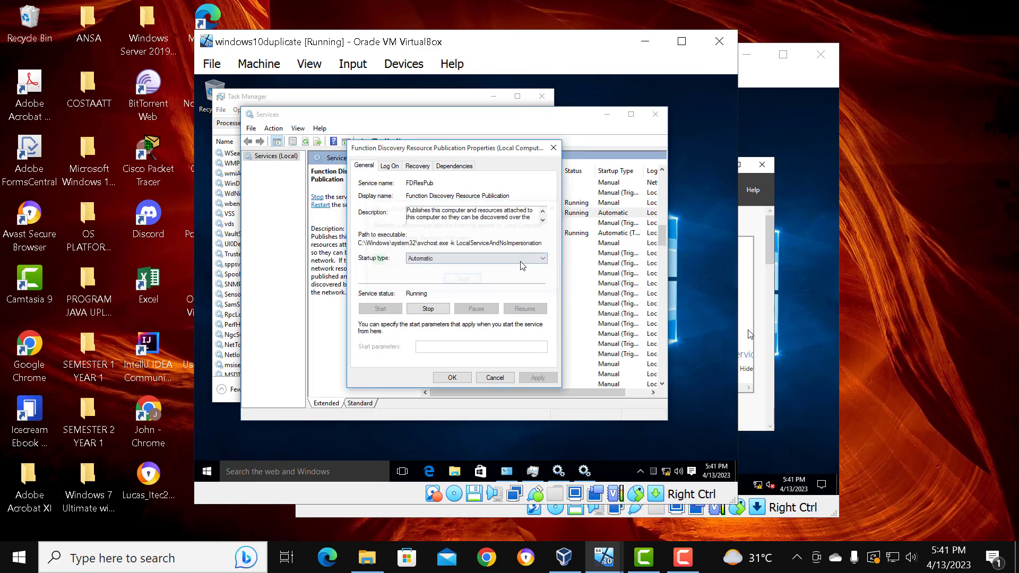
{"action": "left_click", "coordinate": [452, 378]}
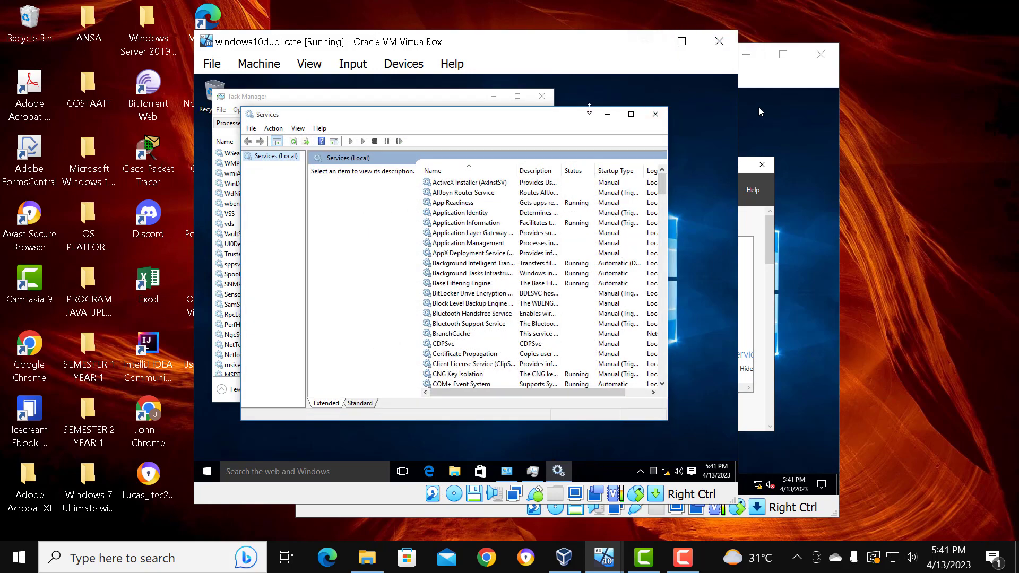
{"action": "left_click", "coordinate": [655, 114]}
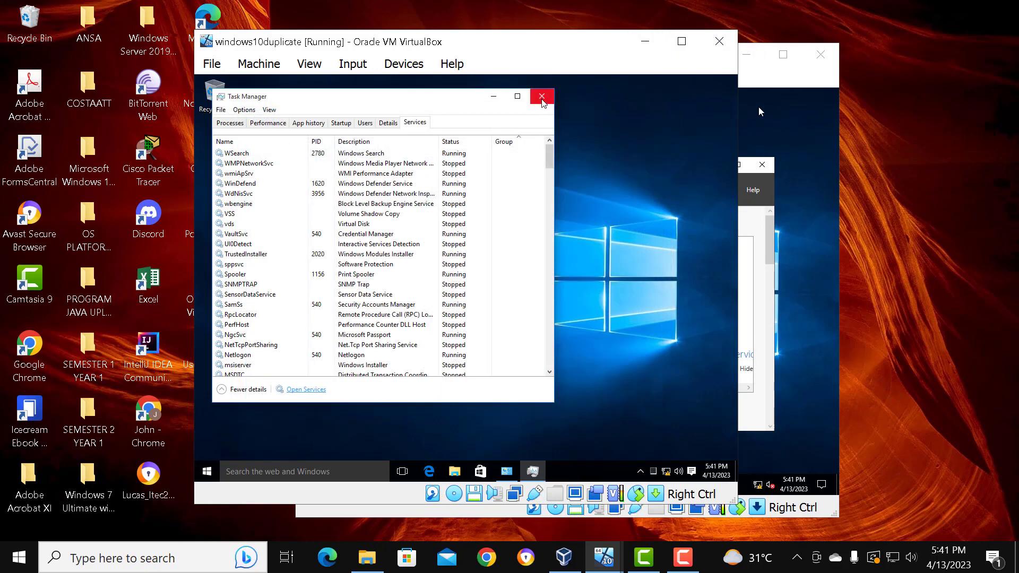
{"action": "left_click", "coordinate": [542, 100]}
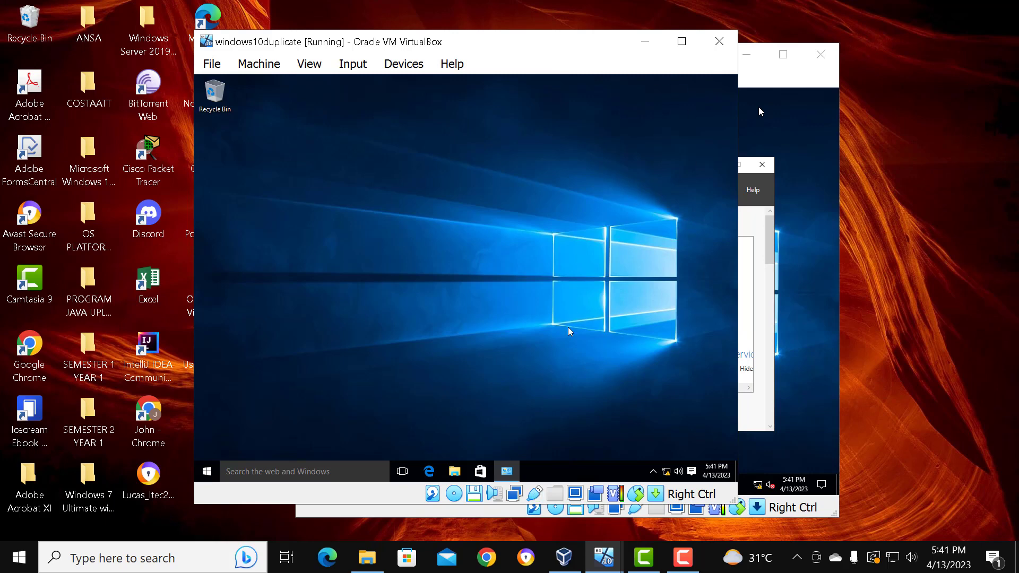
Open the Windows 10 client's System information from This PC to check its full computer name and domain.
{"action": "left_click", "coordinate": [453, 471]}
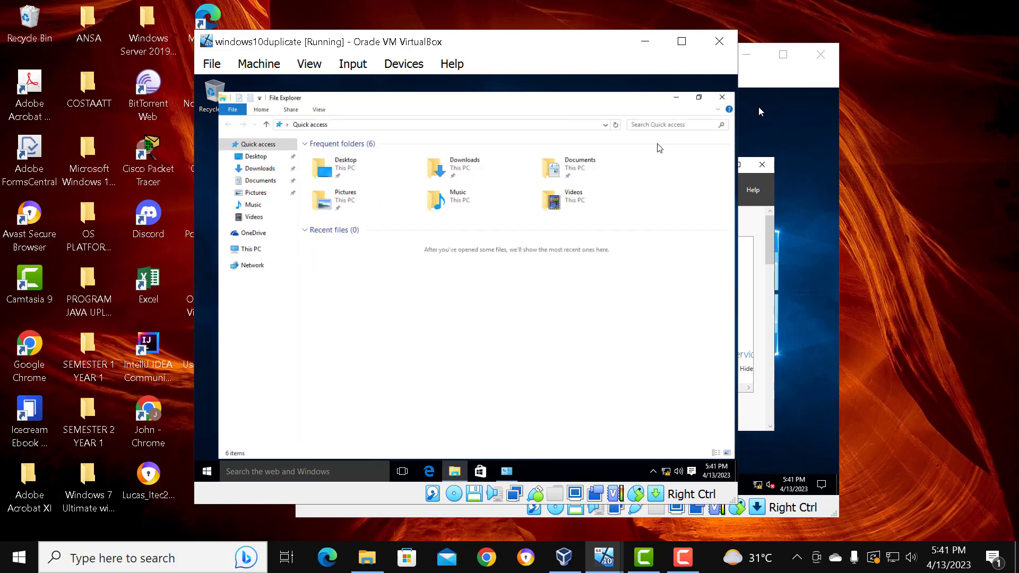
{"action": "left_click", "coordinate": [249, 240]}
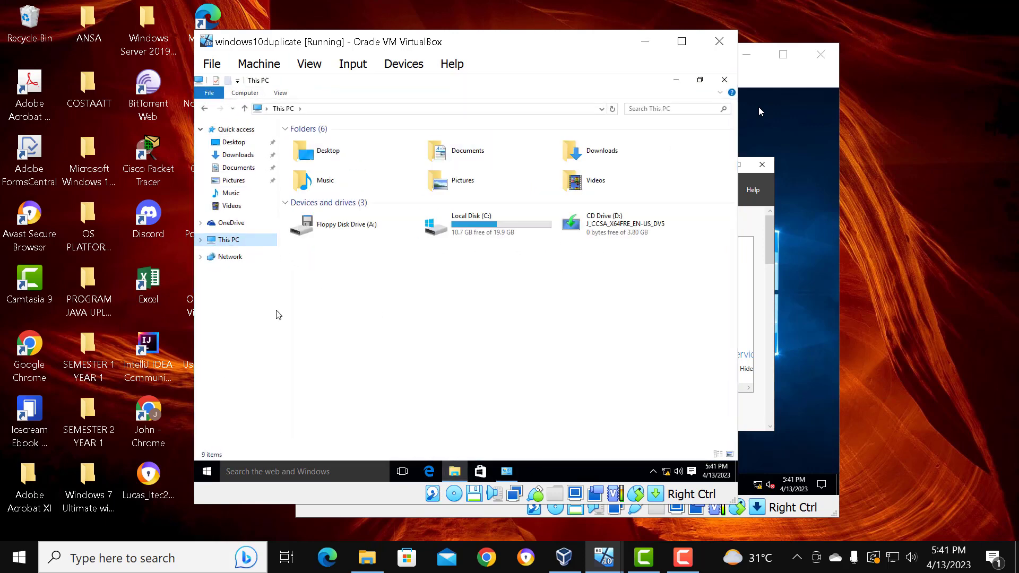
{"action": "right_click", "coordinate": [239, 241]}
{"action": "left_click", "coordinate": [295, 381]}
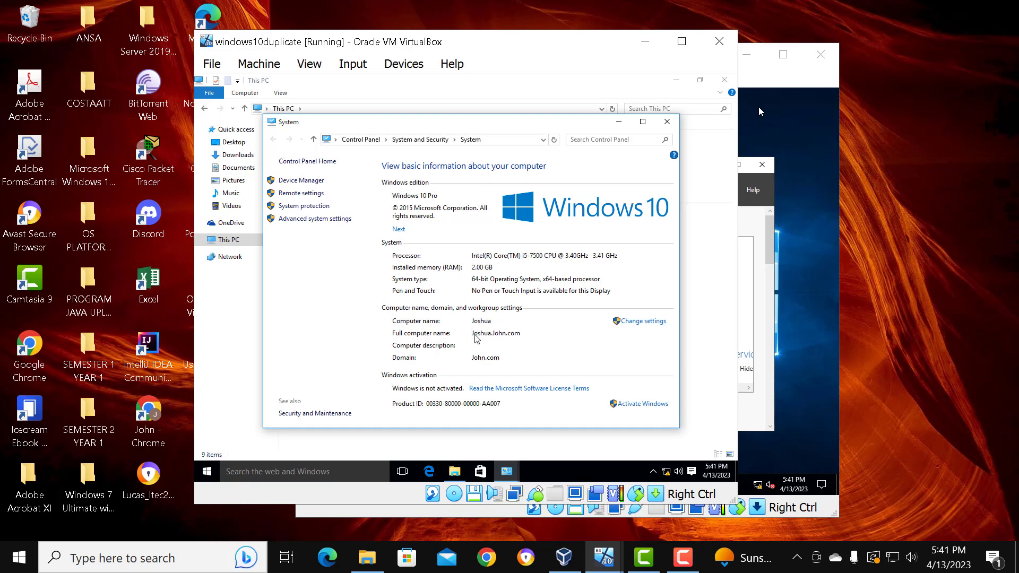
Switch between the client and serverduplicate virtual machines, finishing on the server's Server Manager dashboard.
{"action": "left_click", "coordinate": [759, 106]}
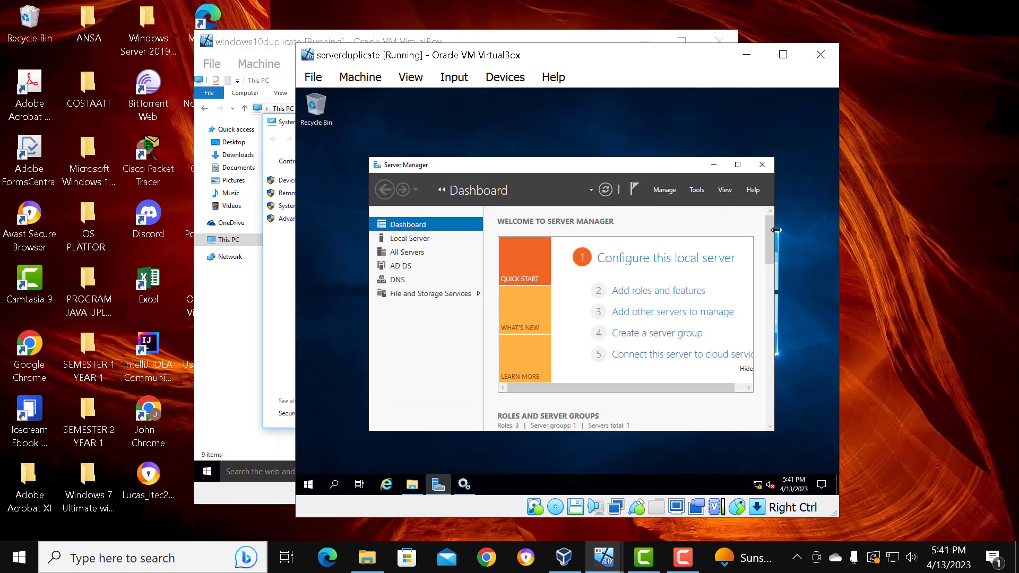
{"action": "left_click", "coordinate": [291, 303]}
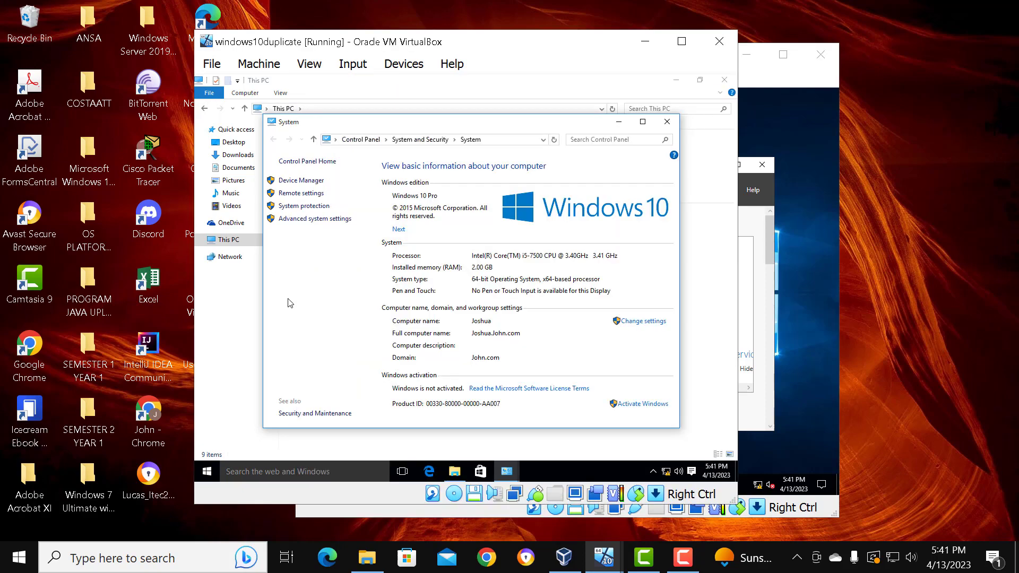
{"action": "left_click", "coordinate": [772, 335]}
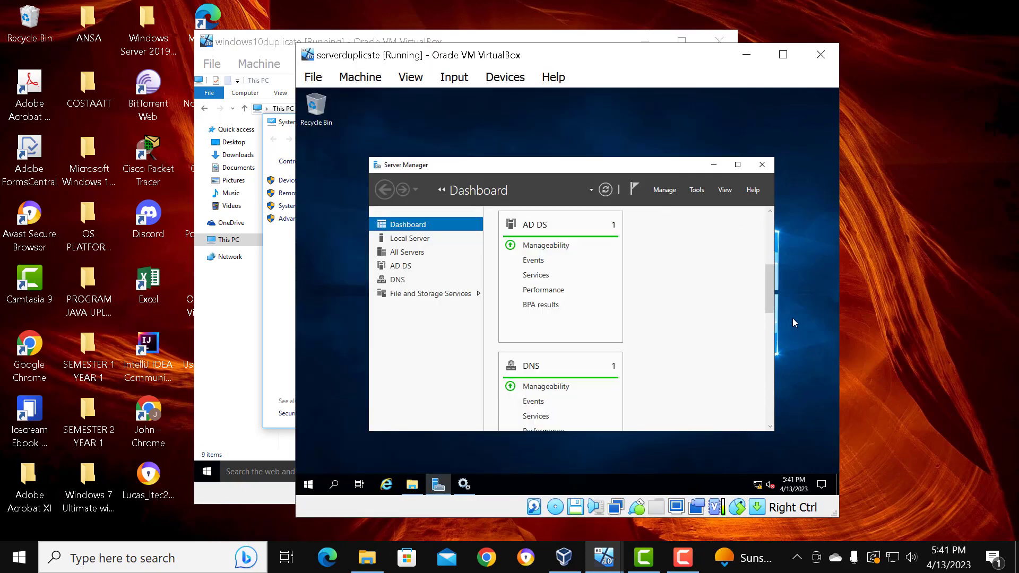